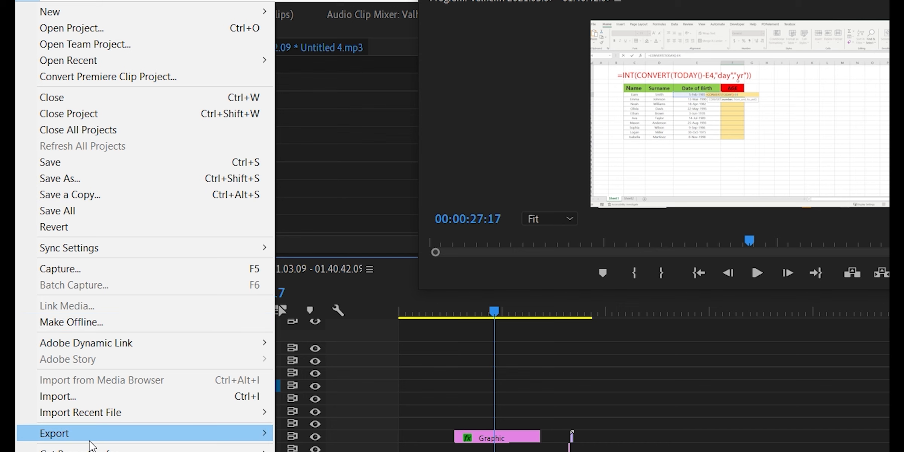
# Open the sequence's media export settings and choose the H.264 format with the Match Source - High bitrate preset
pyautogui.moveTo(182, 440)
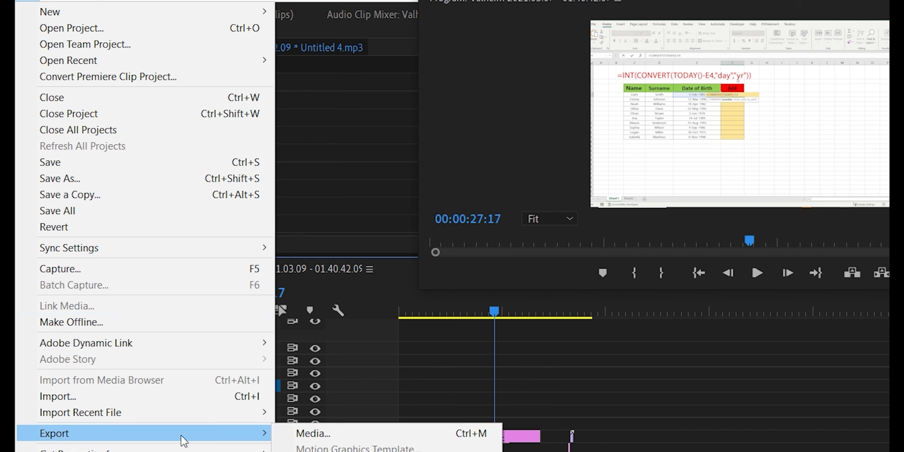
pyautogui.click(299, 435)
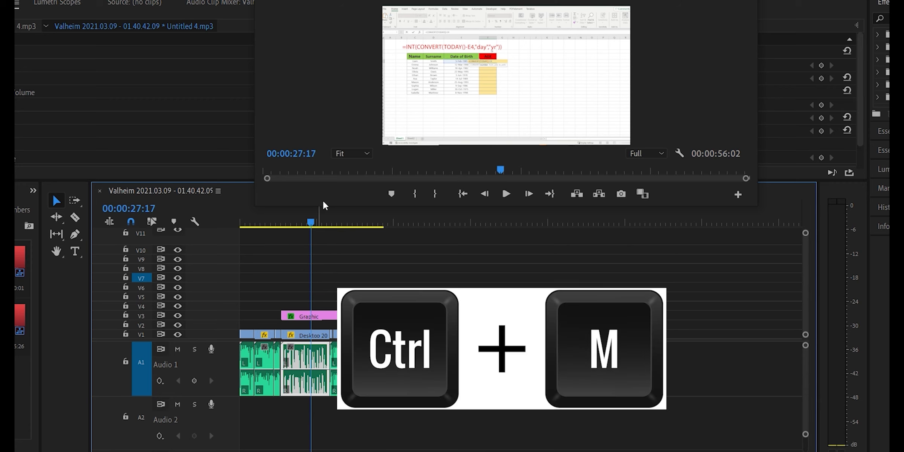
pyautogui.hotkey('ctrl', 'm')
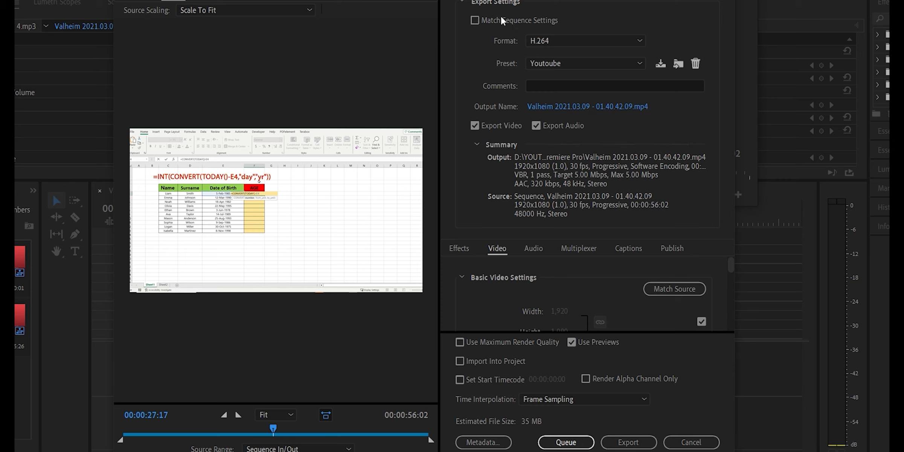
pyautogui.click(575, 39)
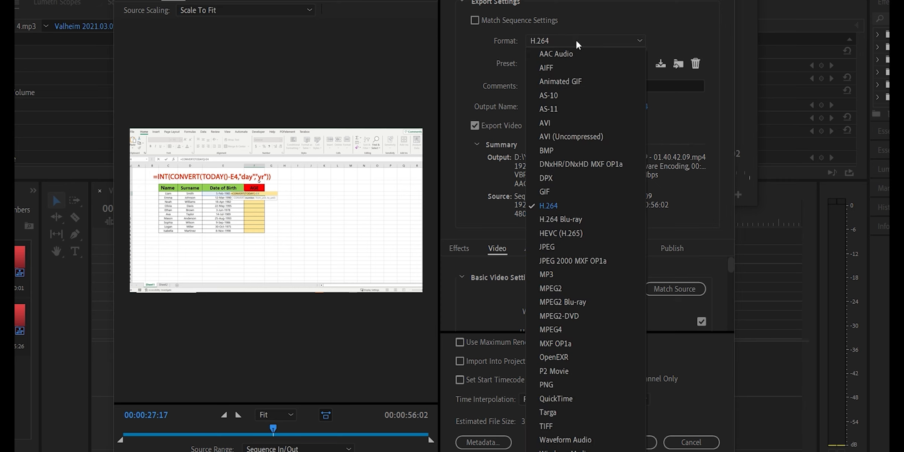
pyautogui.click(568, 205)
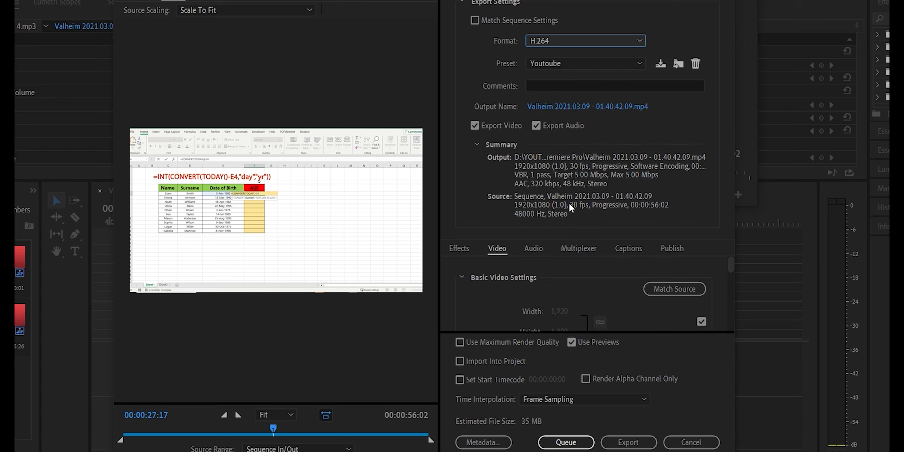
pyautogui.click(639, 64)
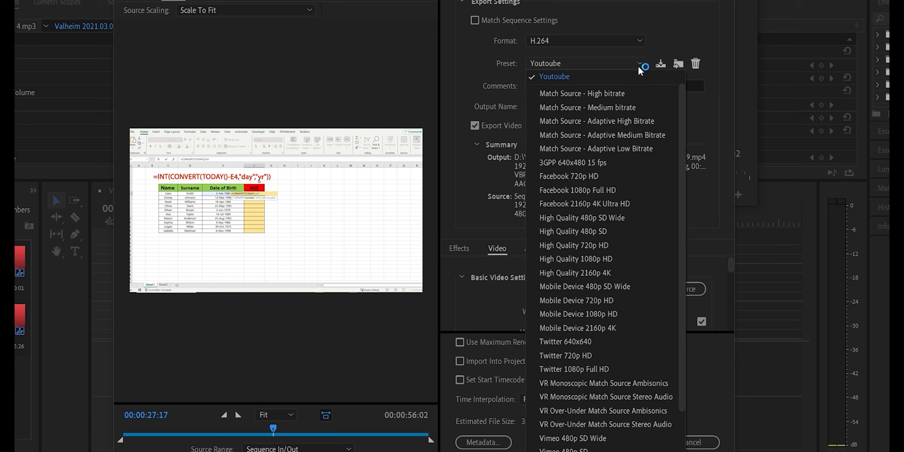
pyautogui.click(614, 96)
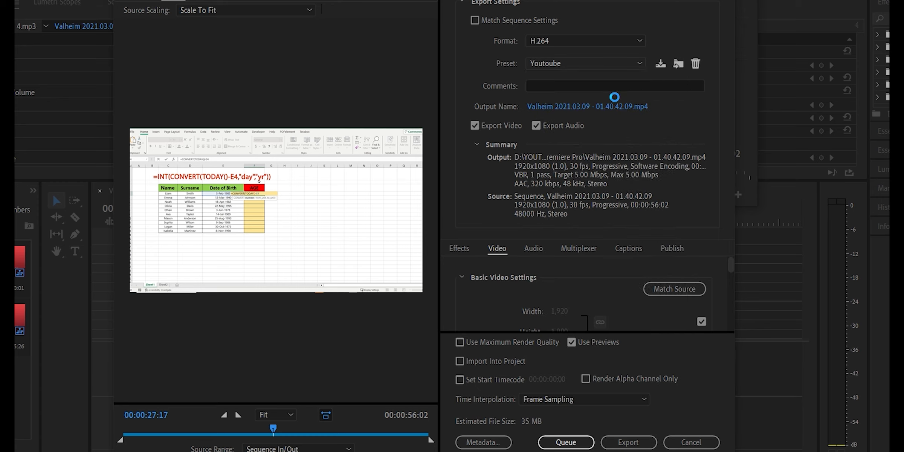
# Set the export's output file to "How to Export Video in Pre" in the "2 How To EXPORT Video In Premiere Pro" folder
pyautogui.click(569, 109)
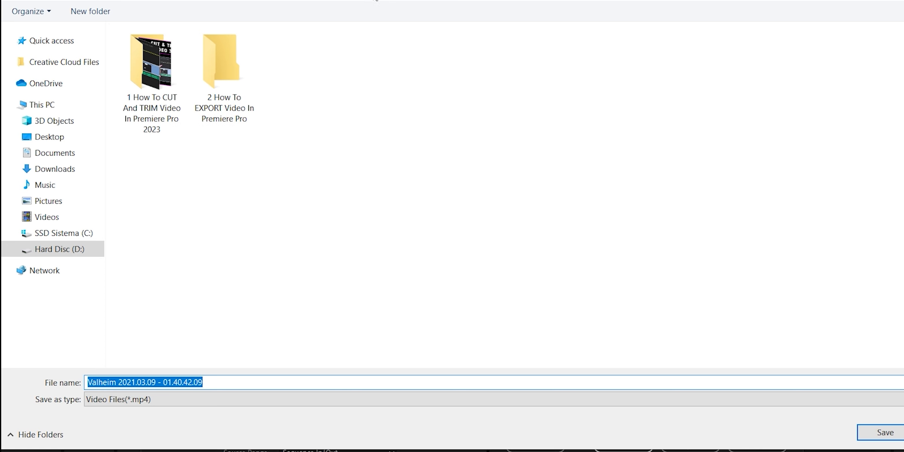
pyautogui.doubleClick(231, 92)
pyautogui.write('How to ')
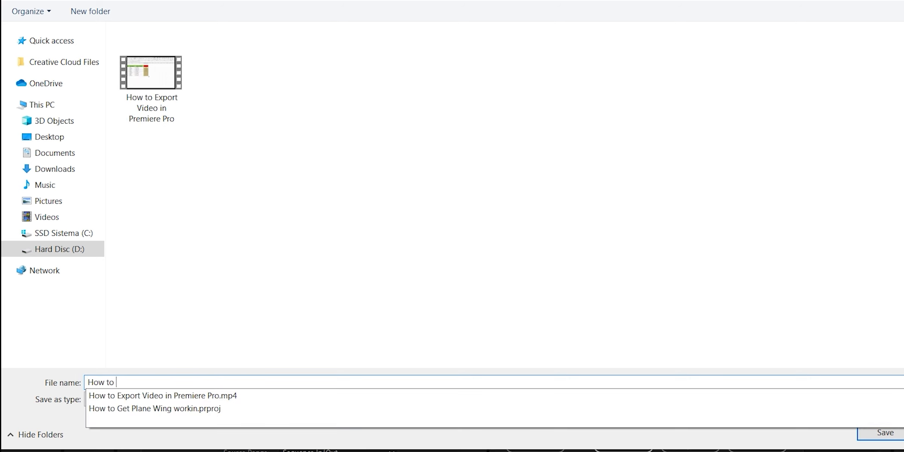
pyautogui.write('Export Video in Pre')
pyautogui.press('Return')
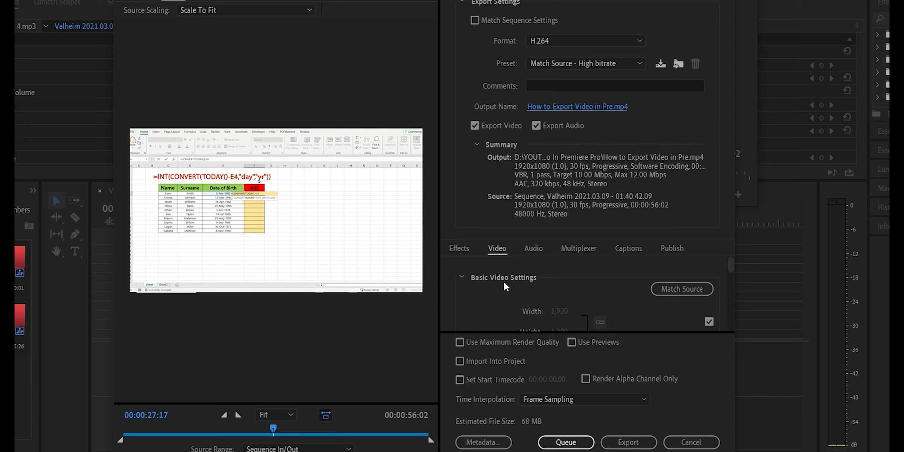
# Enable Render at Maximum Depth and Use Maximum Render Quality, and export the video
pyautogui.scroll(-5, 545, 303)
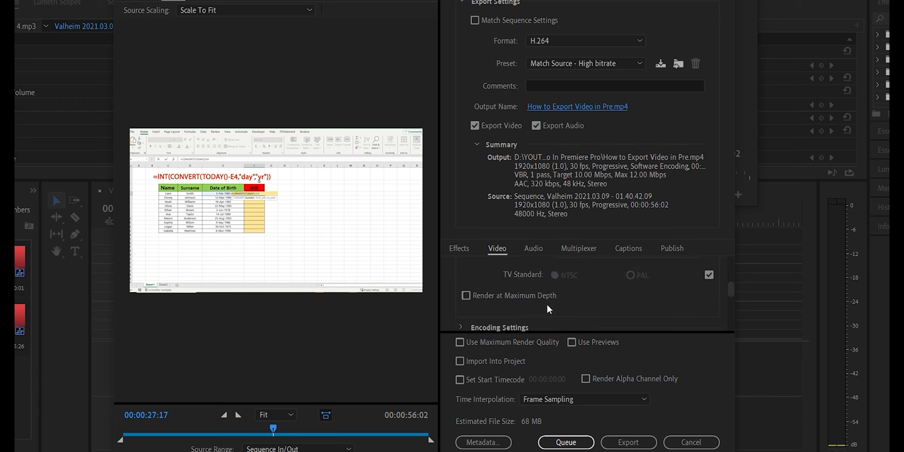
pyautogui.click(466, 296)
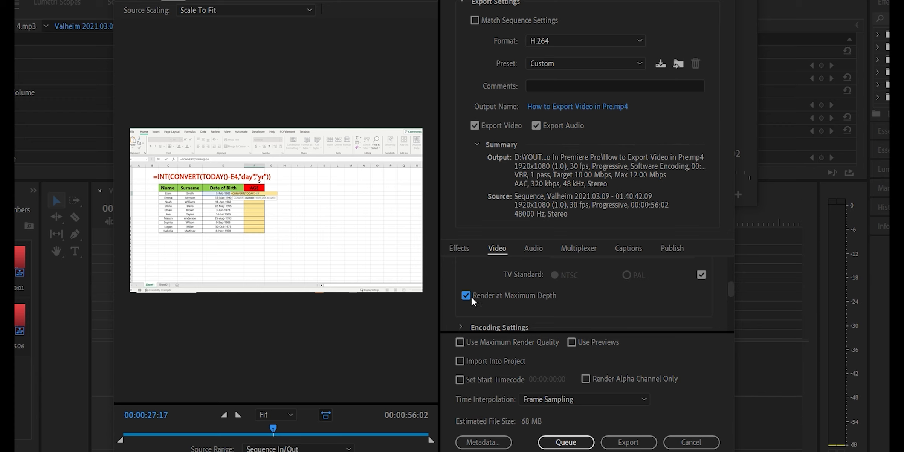
pyautogui.click(462, 341)
pyautogui.click(613, 440)
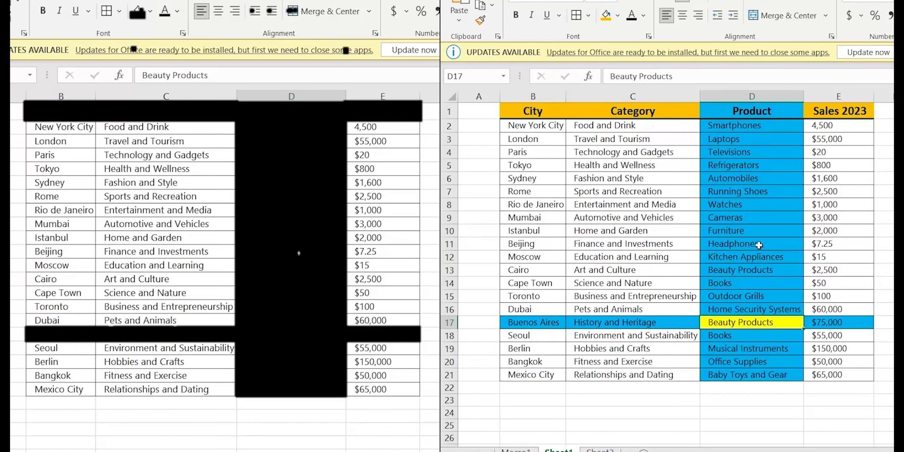
pyautogui.click(757, 231)
pyautogui.click(735, 255)
pyautogui.click(735, 283)
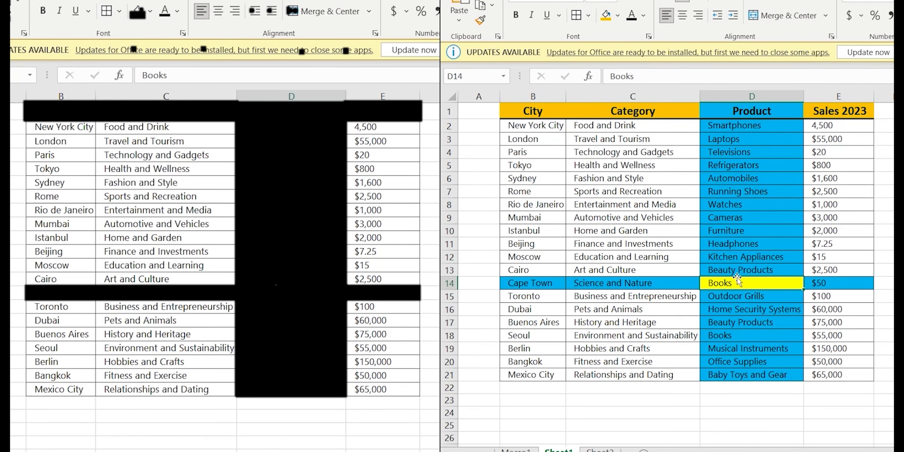
pyautogui.click(734, 322)
pyautogui.click(763, 230)
pyautogui.click(757, 176)
pyautogui.click(753, 151)
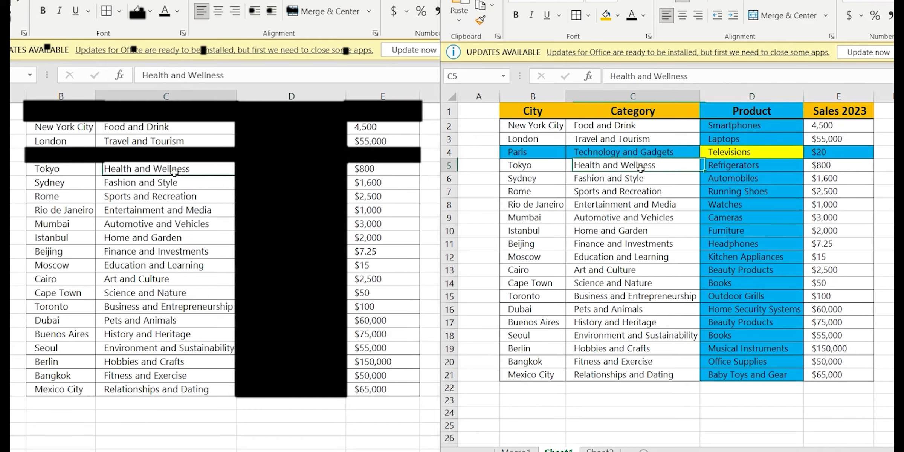
pyautogui.click(735, 322)
pyautogui.click(758, 232)
pyautogui.click(735, 253)
pyautogui.click(734, 283)
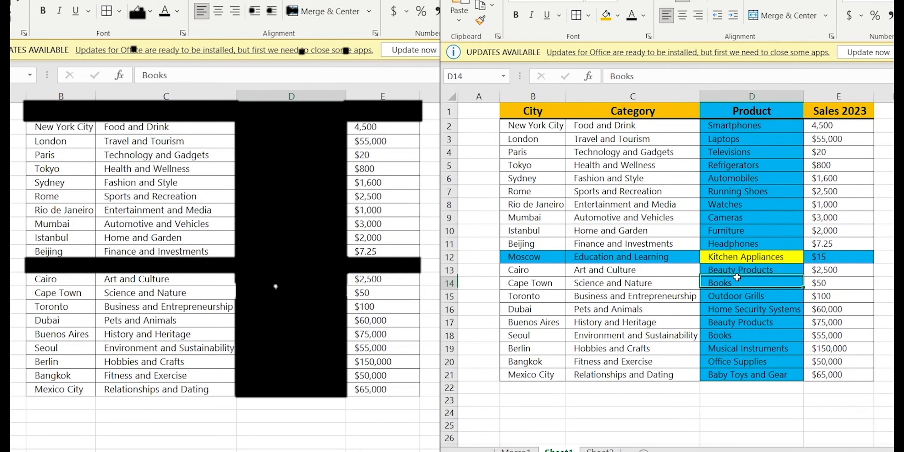
pyautogui.click(734, 322)
pyautogui.click(761, 231)
pyautogui.click(785, 181)
pyautogui.click(754, 152)
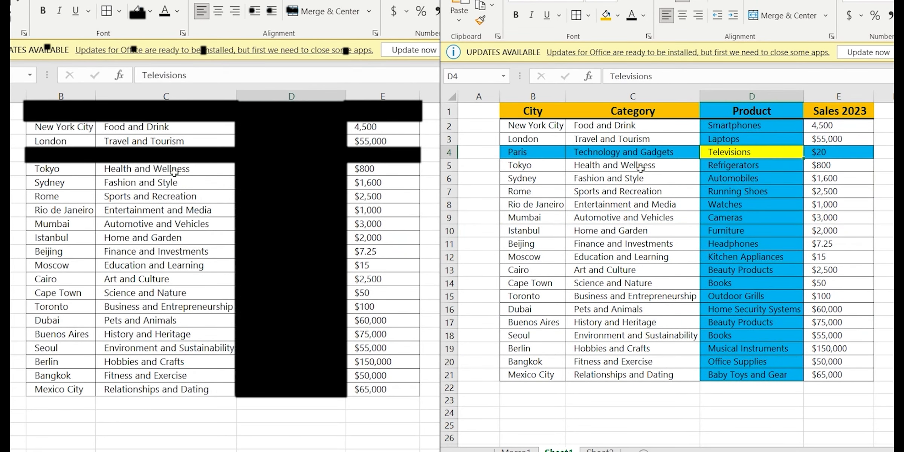
pyautogui.click(735, 322)
pyautogui.click(758, 230)
pyautogui.click(735, 255)
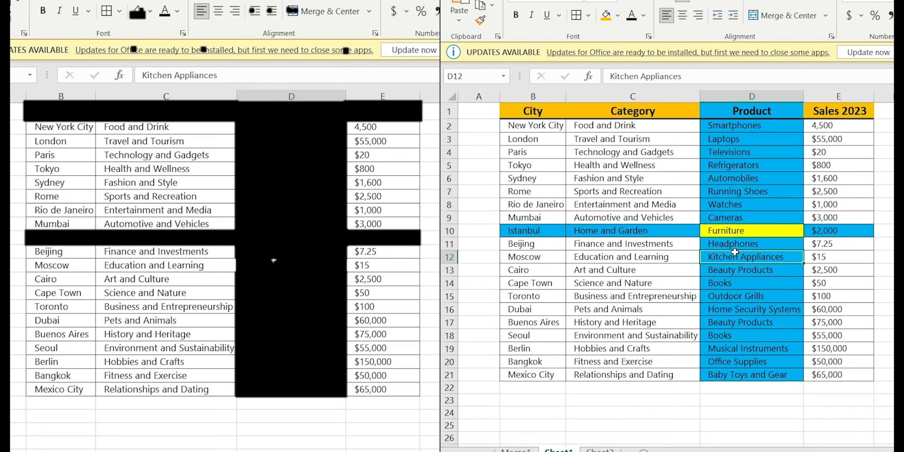
pyautogui.click(734, 282)
pyautogui.click(734, 322)
pyautogui.click(761, 231)
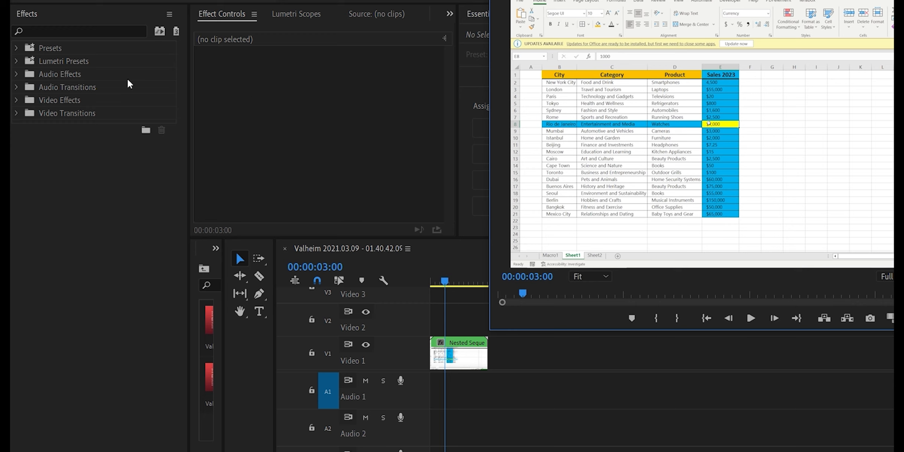
# Find the Color Key video effect and apply it to the nested sequence clip on track V1
pyautogui.click(36, 33)
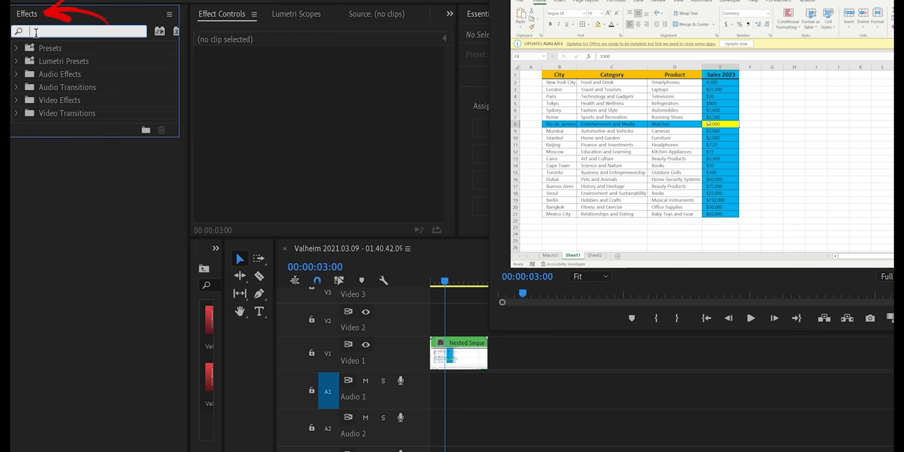
pyautogui.write('Color K')
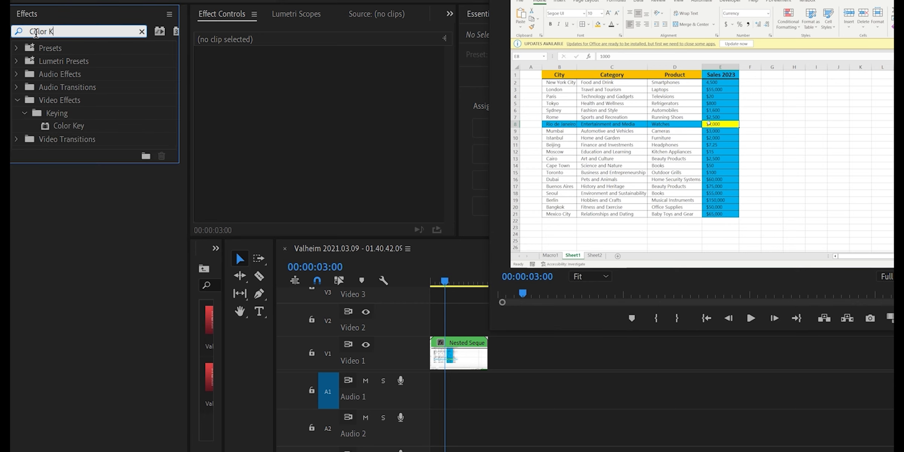
pyautogui.write('ey')
pyautogui.click(61, 127)
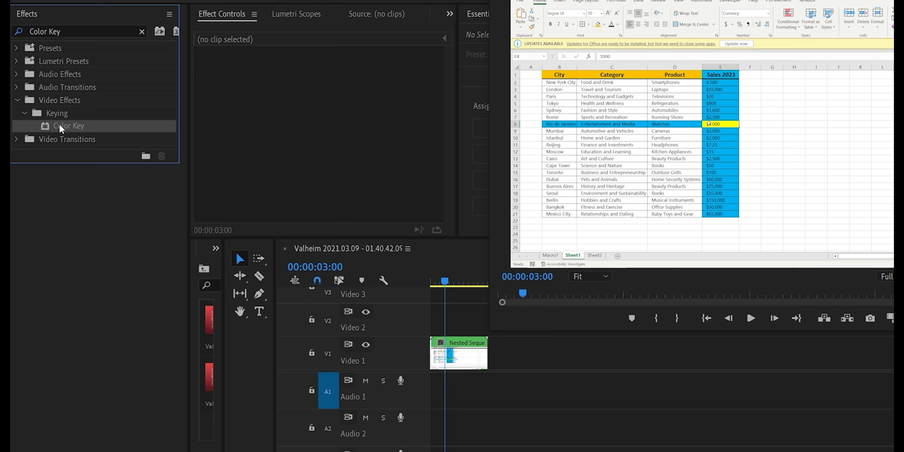
pyautogui.moveTo(61, 128); pyautogui.dragTo(445, 349)
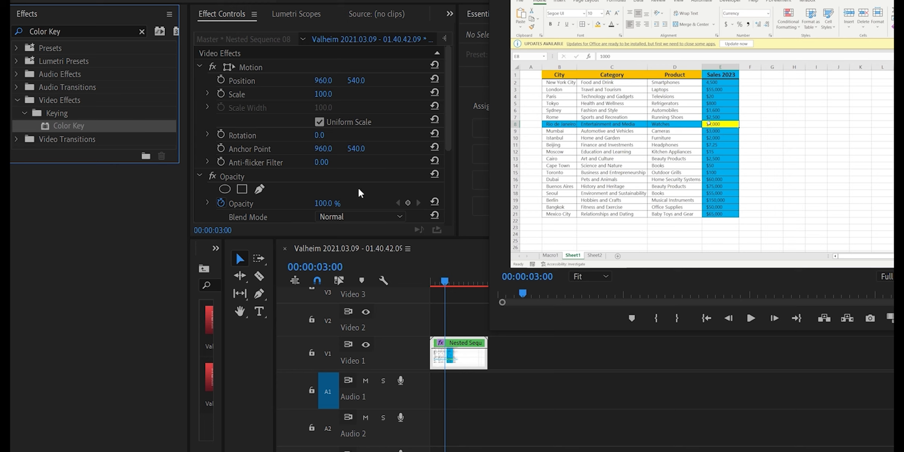
# Key out the sampled blue highlight color with Color Tolerance 75, Edge Thin 4 and Edge Feather 4.9, and play the result
pyautogui.scroll(-3, 369, 161)
pyautogui.scroll(-3, 372, 162)
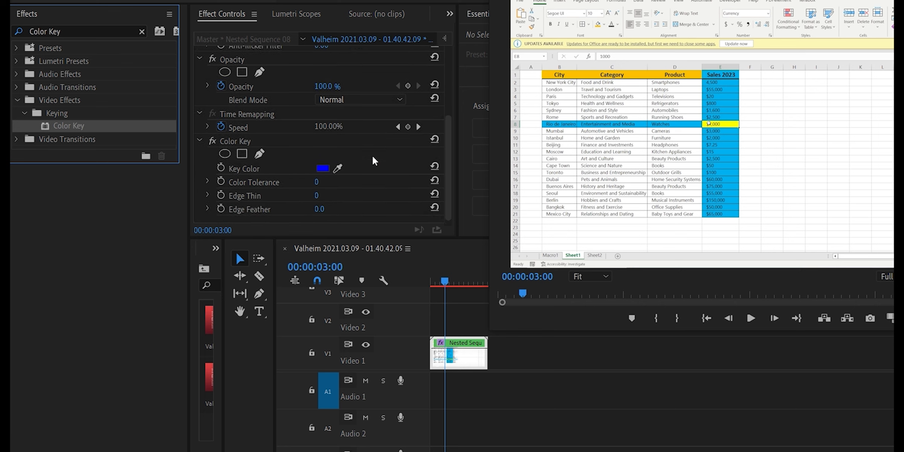
pyautogui.click(337, 160)
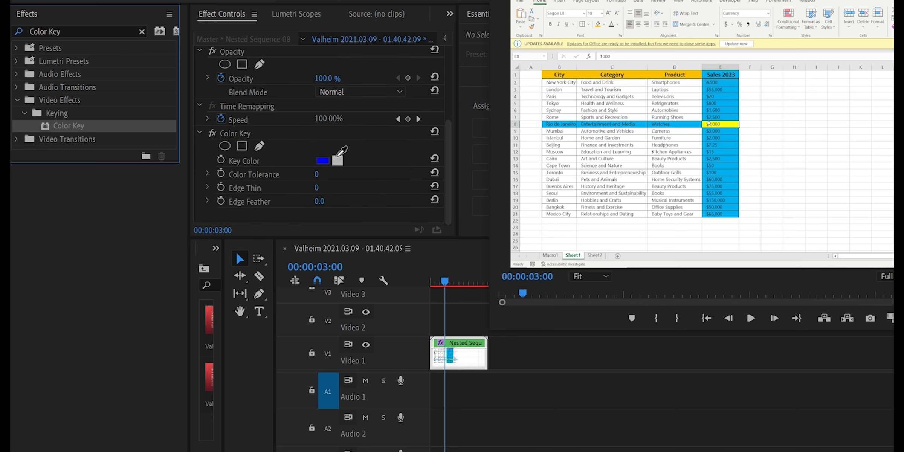
pyautogui.moveTo(338, 155); pyautogui.dragTo(734, 158)
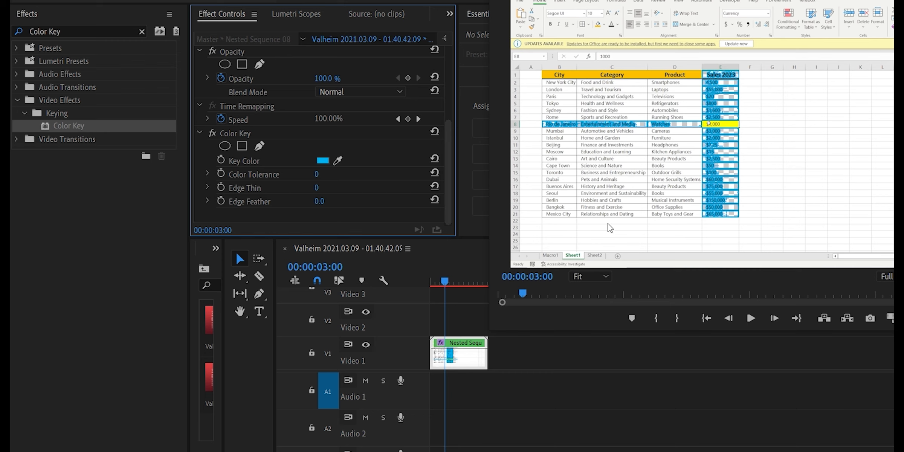
pyautogui.moveTo(315, 175); pyautogui.dragTo(343, 202)
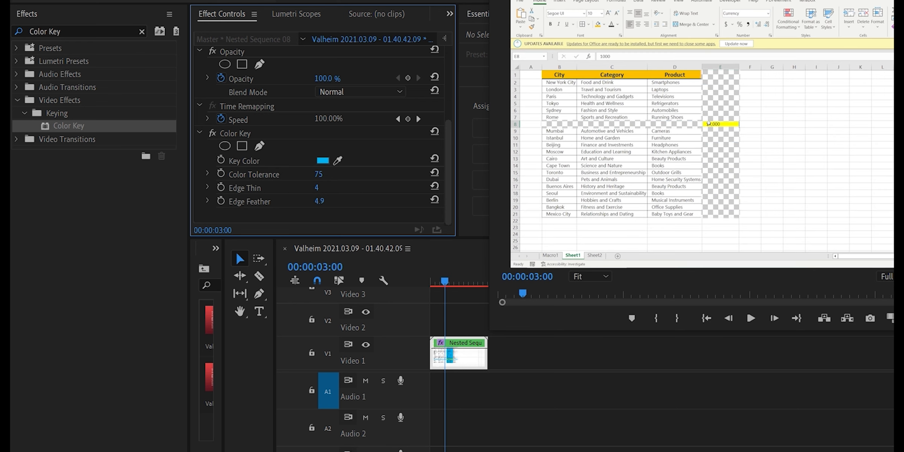
pyautogui.press('space')
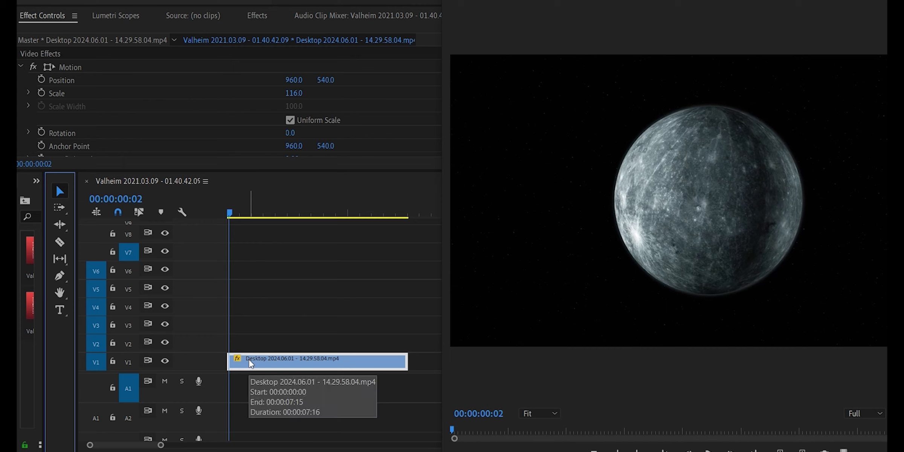
# Add a text box reading "UNIVERSUM" across the planet footage with the Type tool
pyautogui.click(249, 359)
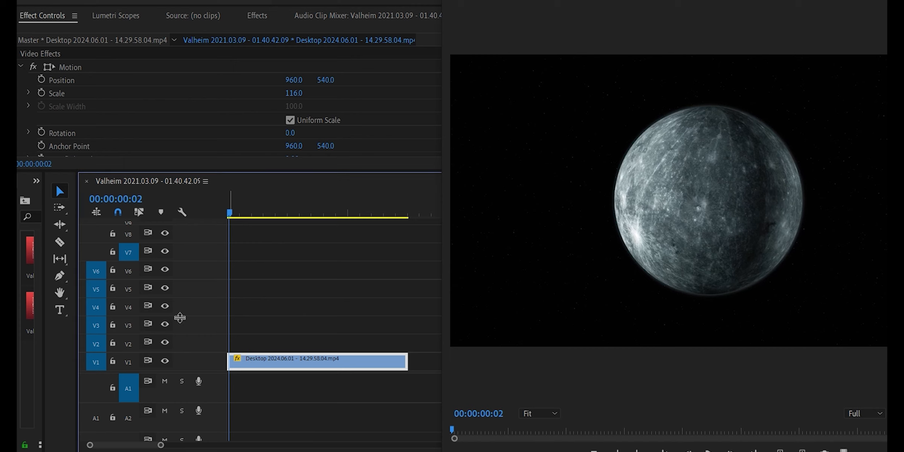
pyautogui.click(67, 309)
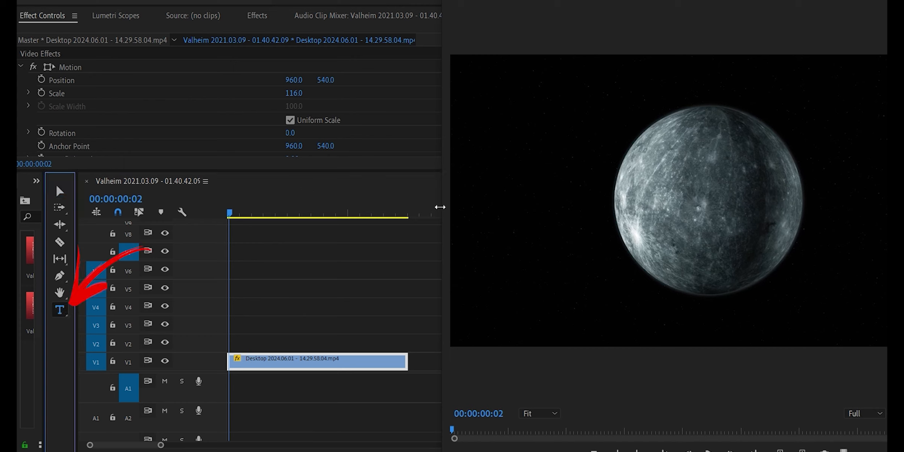
pyautogui.moveTo(471, 139); pyautogui.dragTo(887, 222)
pyautogui.write('UNIVER')
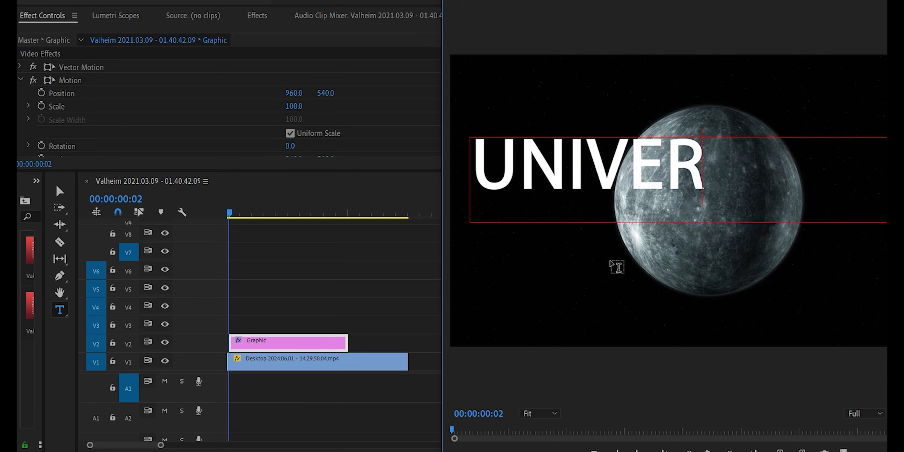
pyautogui.write('SUM')
# Enlarge the UNIVERSUM text to font size 327 and extend its clip to the end of the planet clip
pyautogui.scroll(-3, 285, 117)
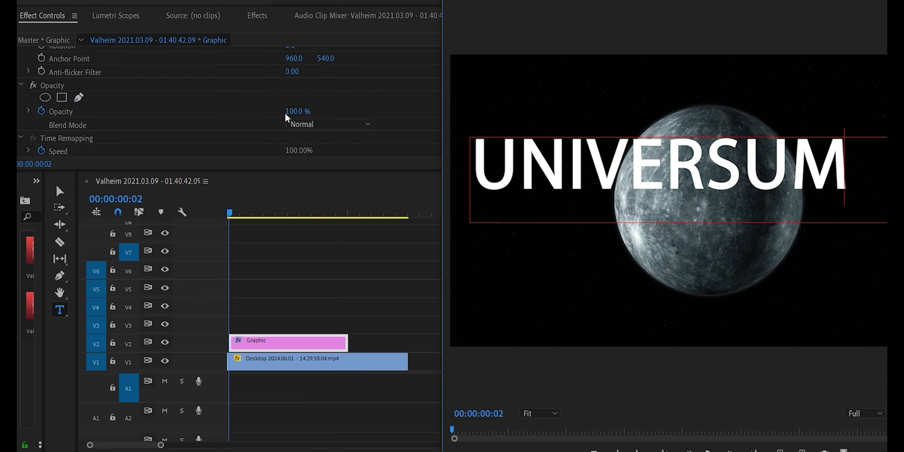
pyautogui.scroll(8, 285, 118)
pyautogui.hotkey('ctrl', 'a')
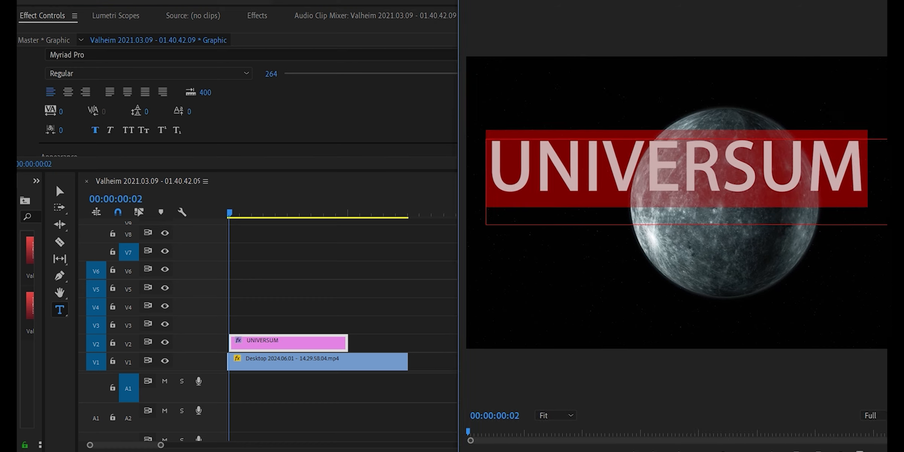
pyautogui.moveTo(489, 0); pyautogui.dragTo(510, 1)
pyautogui.moveTo(466, 75); pyautogui.dragTo(499, 69)
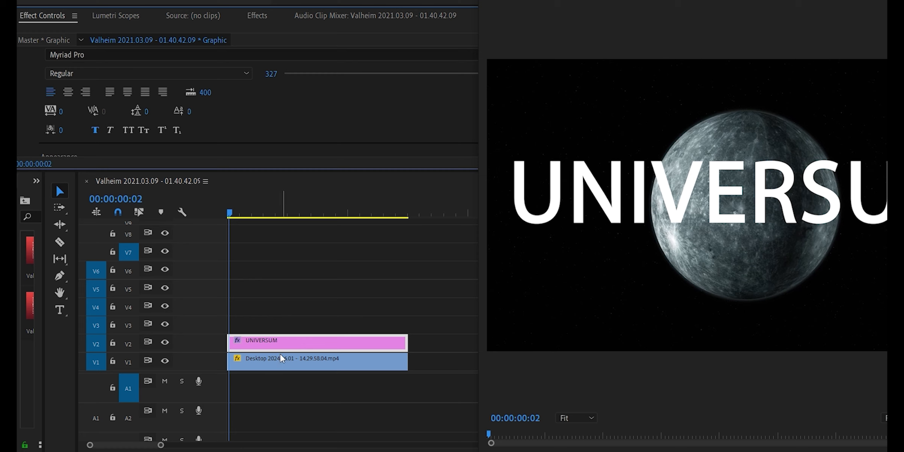
# Duplicate the planet clip from track V1 onto track V3, directly above the UNIVERSUM text, and select the copy
pyautogui.click(286, 362)
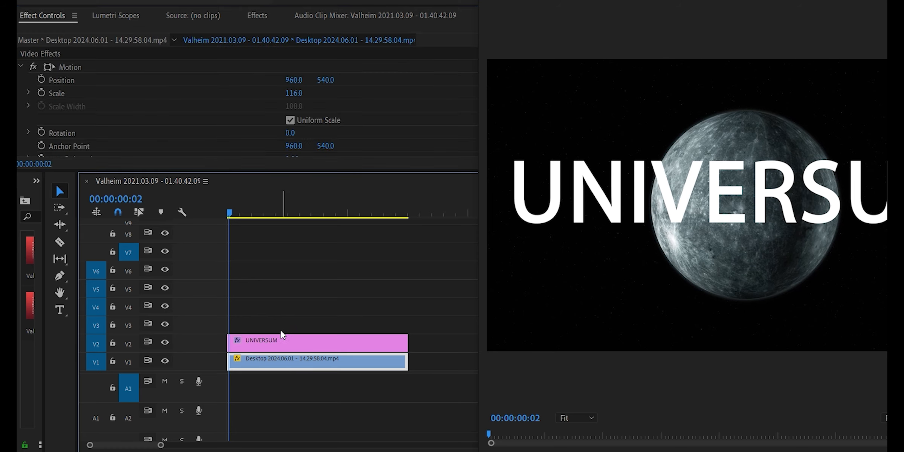
pyautogui.moveTo(268, 364); pyautogui.dragTo(245, 330)
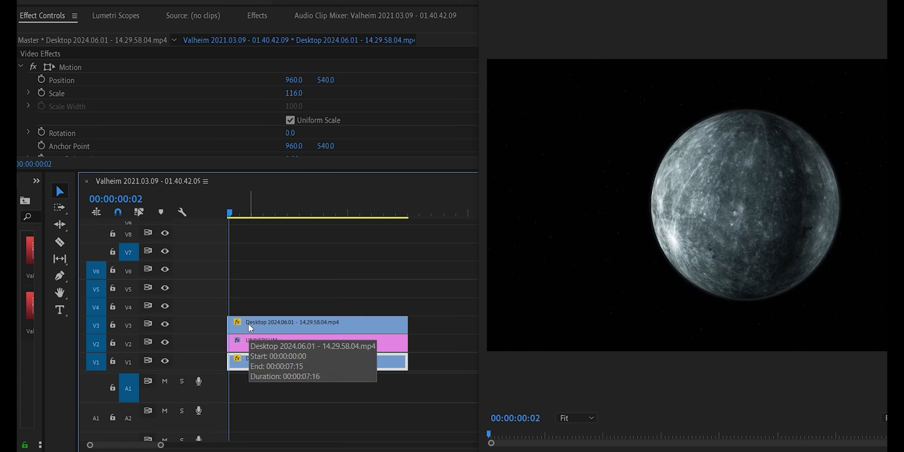
pyautogui.click(248, 324)
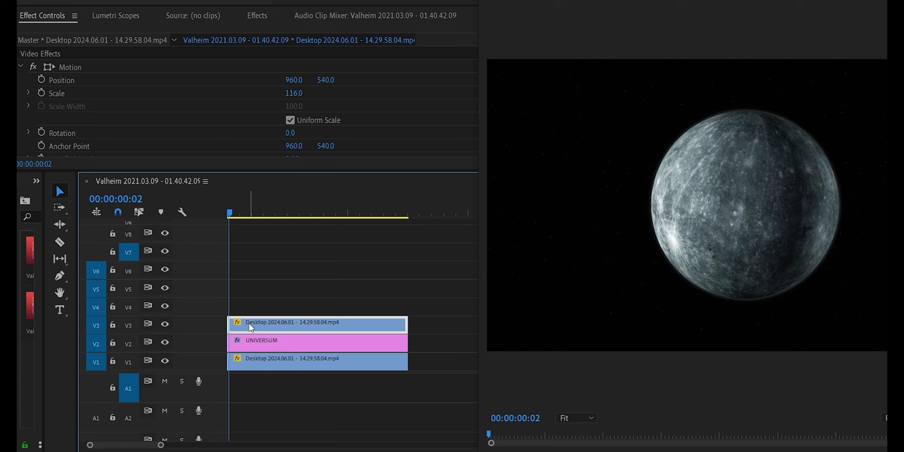
# Find the Color Key video effect and apply it to the planet clip copy on track V3
pyautogui.click(266, 17)
pyautogui.click(89, 33)
pyautogui.write('C')
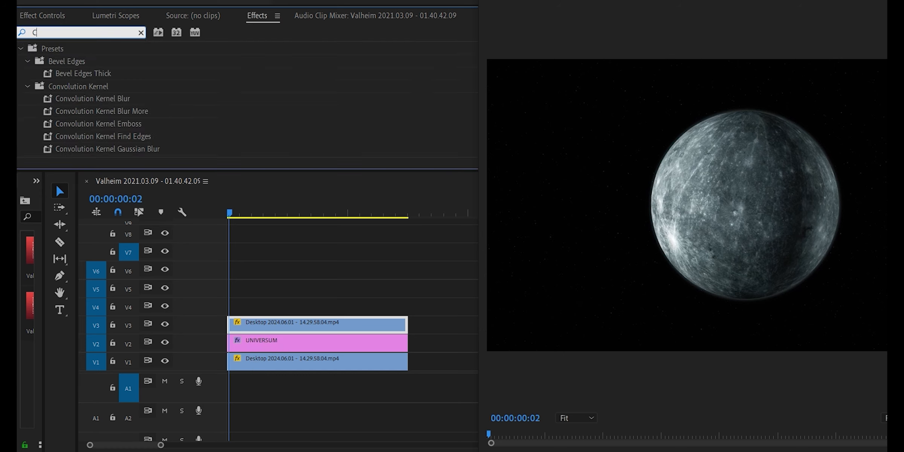
pyautogui.write('olor Key')
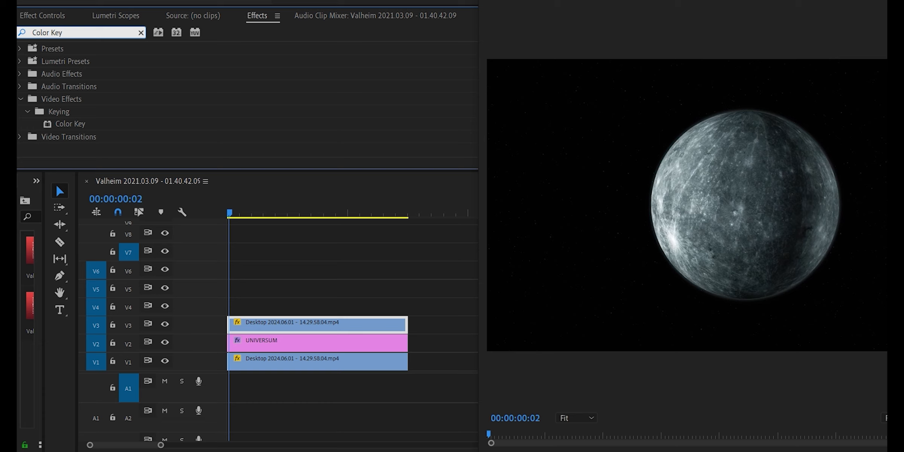
pyautogui.click(79, 124)
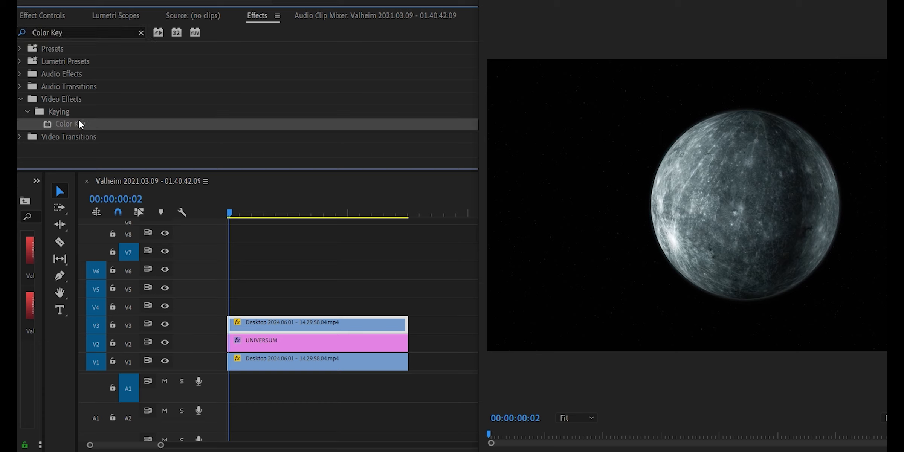
pyautogui.moveTo(80, 125); pyautogui.dragTo(263, 323)
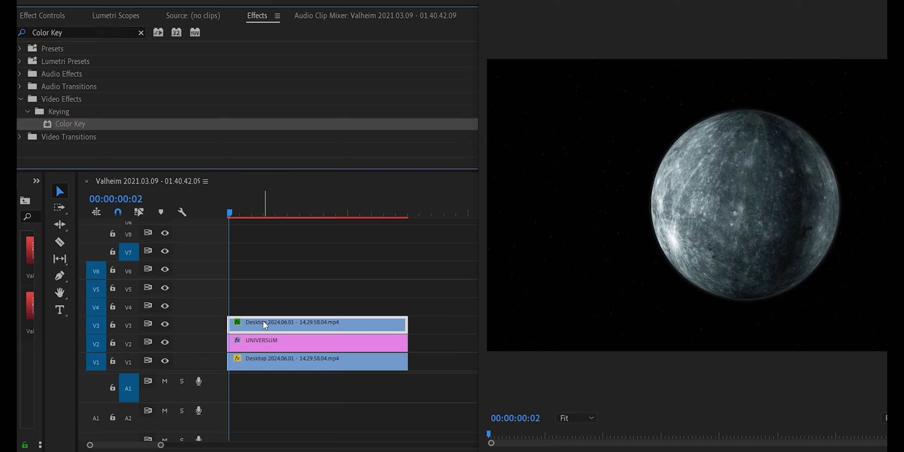
# Key out the black background of the planet clip copy, with Edge Thin 5 and Edge Feather 2.5
pyautogui.click(42, 16)
pyautogui.scroll(-8, 254, 96)
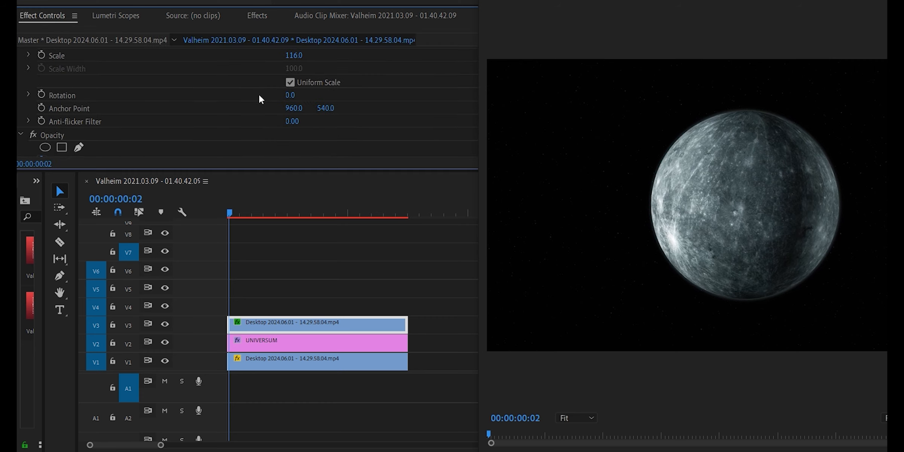
pyautogui.scroll(-3, 259, 102)
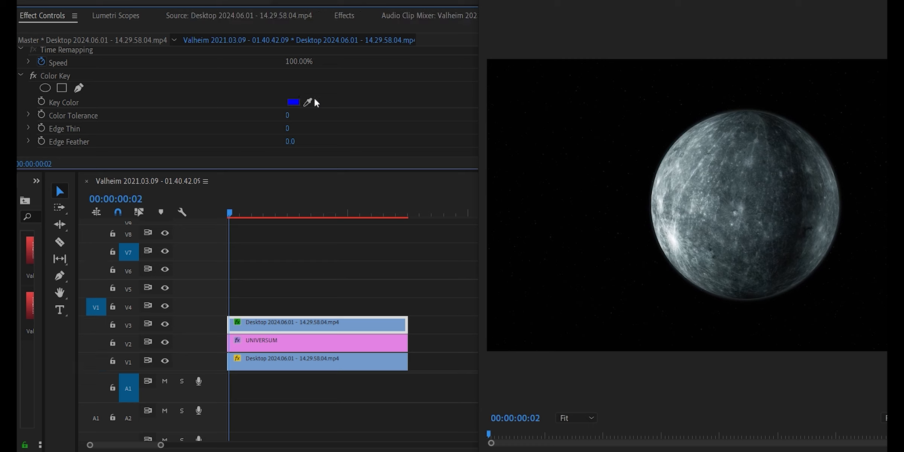
pyautogui.click(308, 102)
pyautogui.click(591, 208)
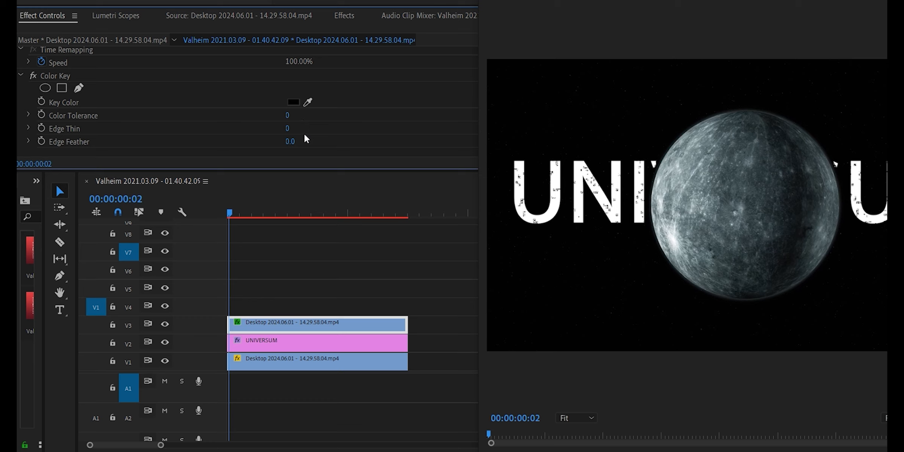
pyautogui.moveTo(307, 129)
pyautogui.mouseDown()
pyautogui.moveTo(318, 140)
pyautogui.moveTo(308, 130)
pyautogui.mouseUp()
pyautogui.moveTo(309, 142); pyautogui.dragTo(313, 141)
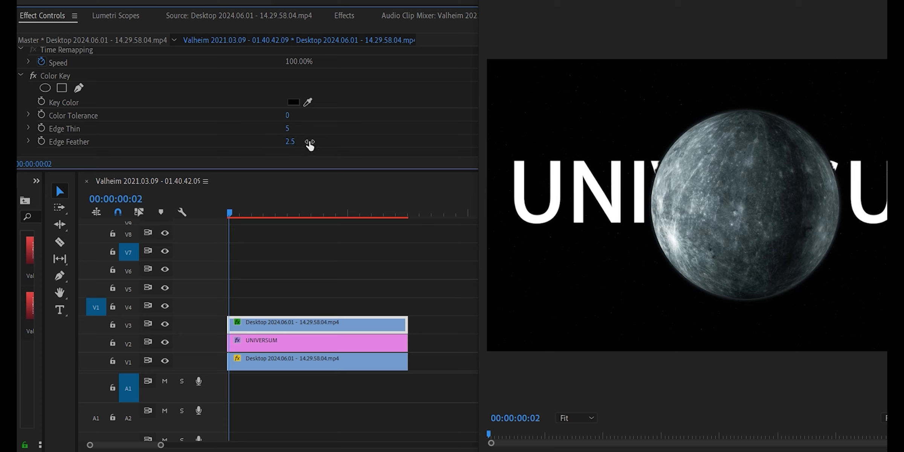
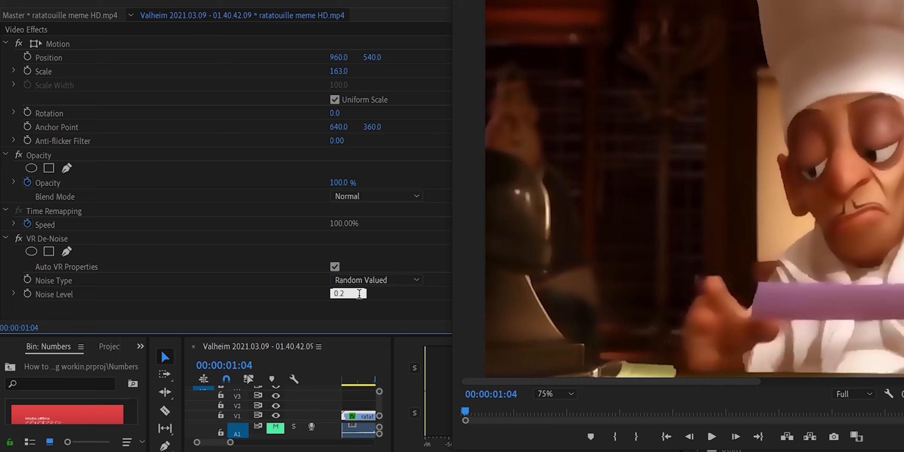
# Set the VR De-Noise Noise Level to 0.2 on the ratatouille meme HD.mp4 clip
pyautogui.press('Return')
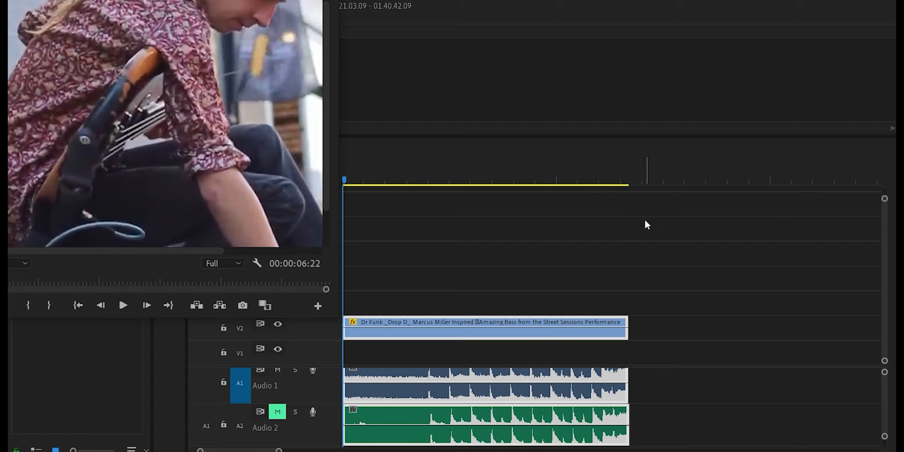
# Play the street bass performance clip to hear its background noise, and return the playhead to the clip's start
pyautogui.click(122, 305)
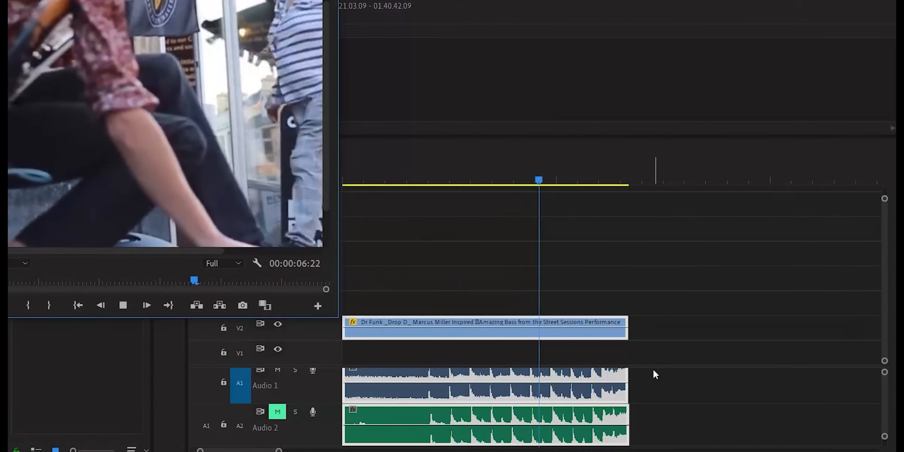
pyautogui.click(122, 305)
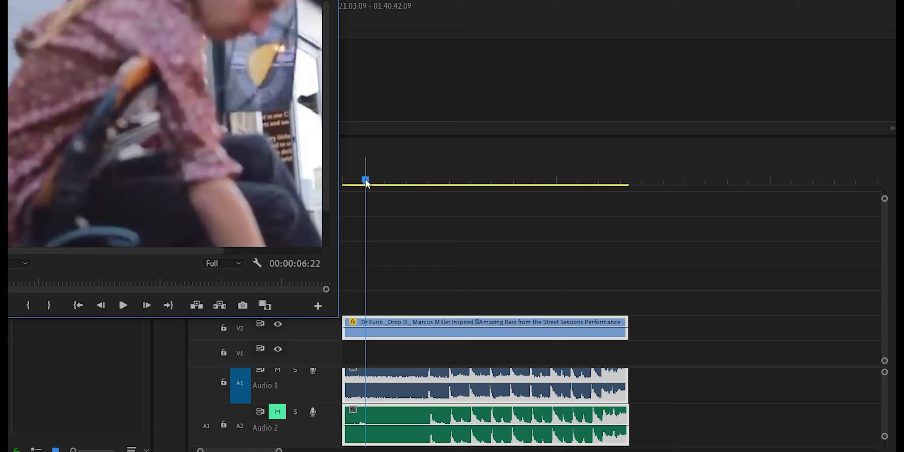
pyautogui.click(366, 182)
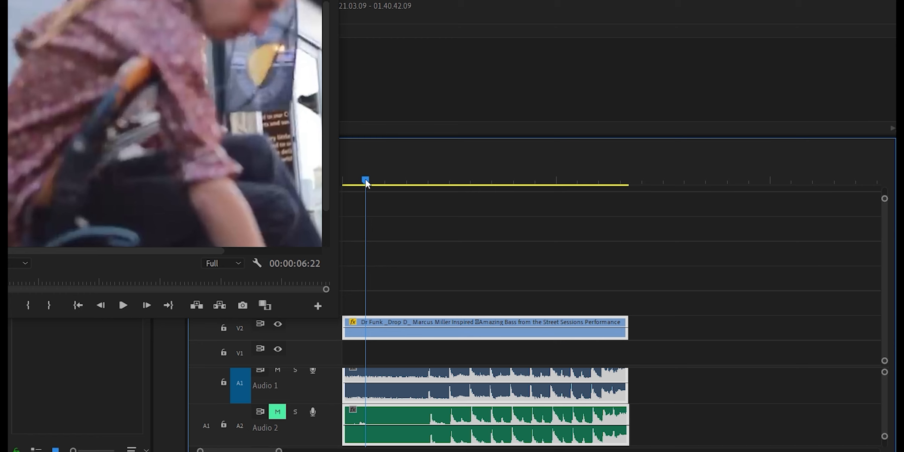
pyautogui.moveTo(367, 183); pyautogui.dragTo(346, 188)
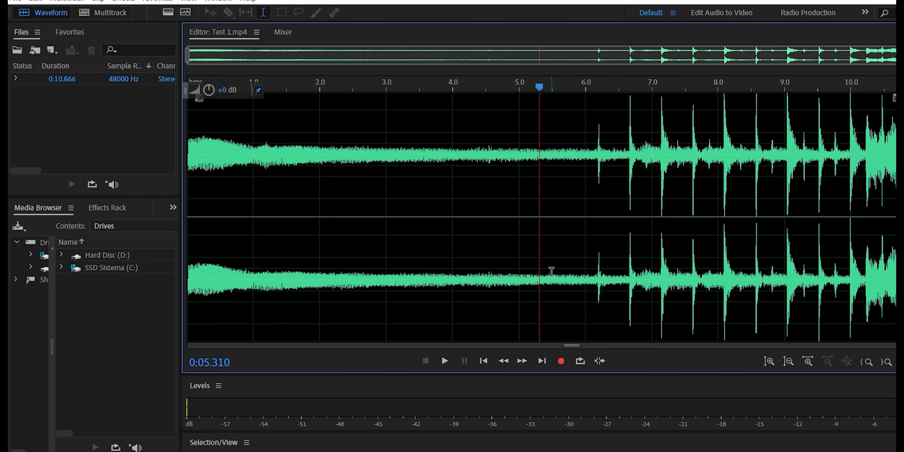
# Switch to Adobe Audition, load the Test 1 video into the waveform editor, and play its audio from the start
pyautogui.moveTo(551, 271); pyautogui.dragTo(498, 265)
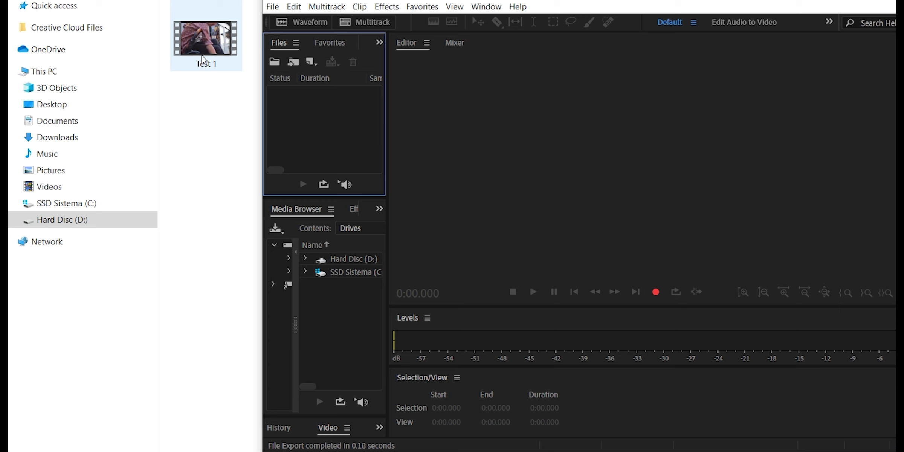
pyautogui.moveTo(203, 51); pyautogui.dragTo(629, 170)
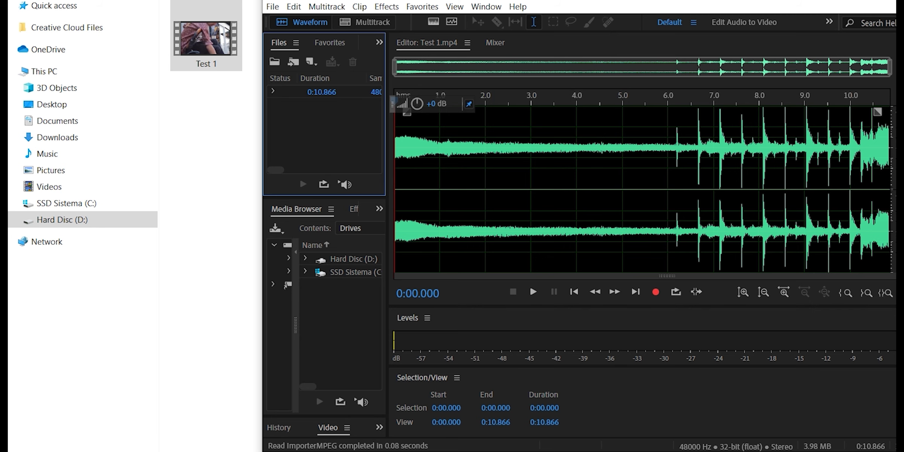
pyautogui.click(886, 33)
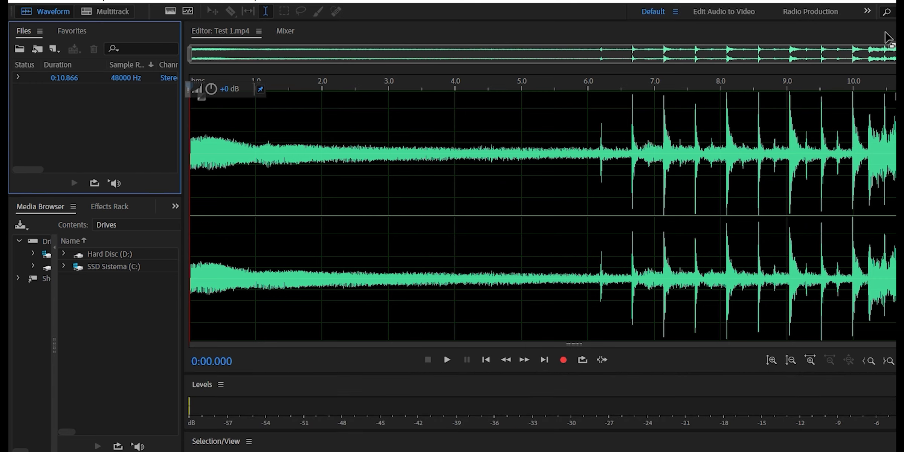
pyautogui.press('space')
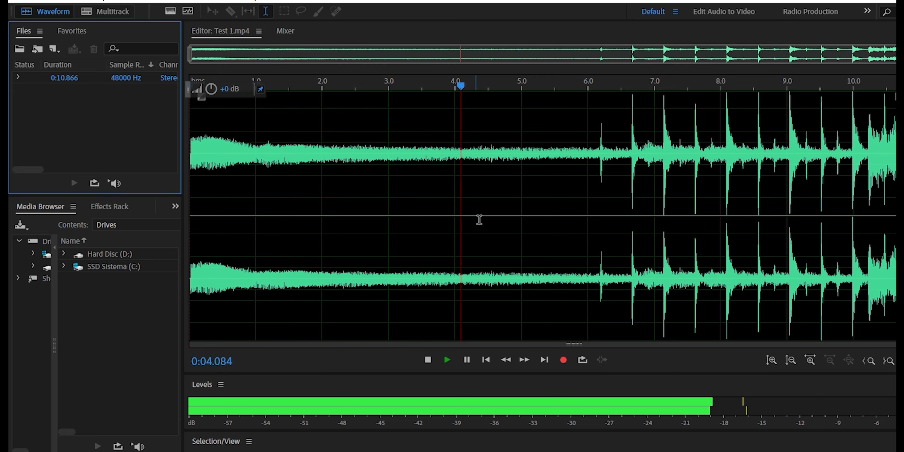
pyautogui.press('space')
# Capture a noise print from a noise-only stretch of the waveform, about 4.7 to 5.5 seconds
pyautogui.moveTo(511, 93)
pyautogui.mouseDown()
pyautogui.moveTo(503, 95)
pyautogui.moveTo(526, 95)
pyautogui.moveTo(499, 99)
pyautogui.moveTo(517, 96)
pyautogui.mouseUp()
pyautogui.moveTo(553, 264); pyautogui.dragTo(501, 263)
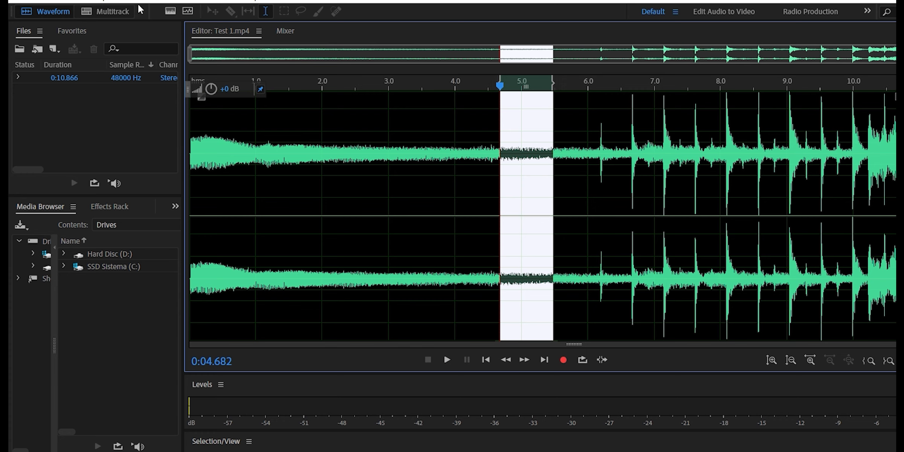
pyautogui.click(126, 1)
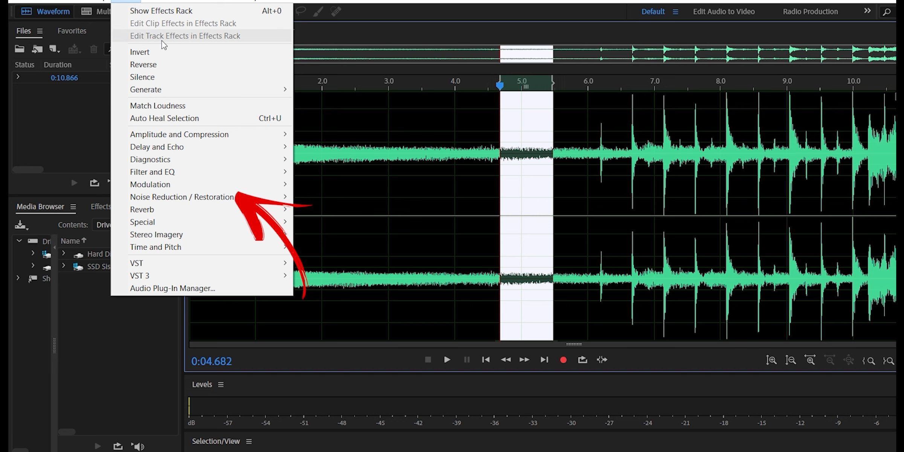
pyautogui.moveTo(225, 199)
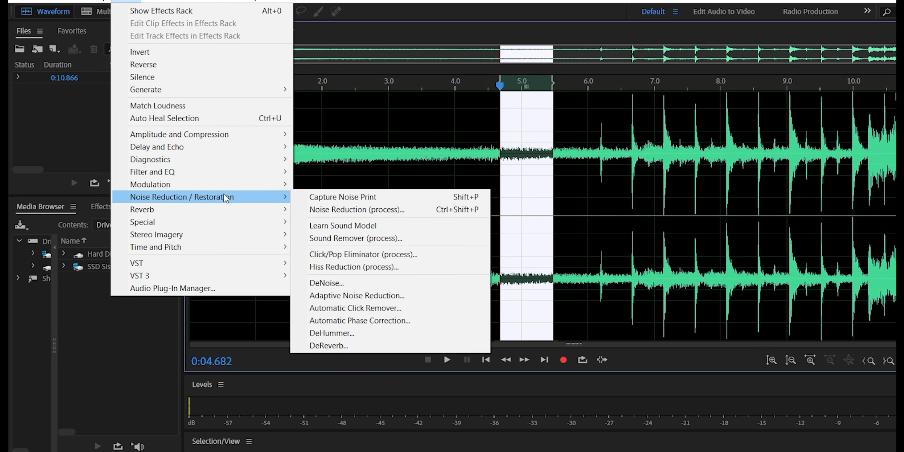
pyautogui.click(312, 200)
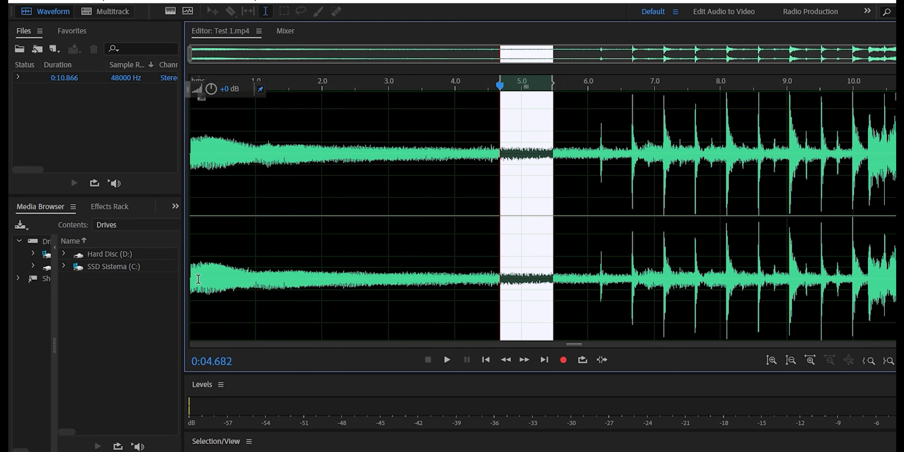
# Apply the Noise Reduction process to the whole waveform at 100 %, reducing by 100 dB, and deselect the audio
pyautogui.moveTo(191, 278); pyautogui.dragTo(897, 287)
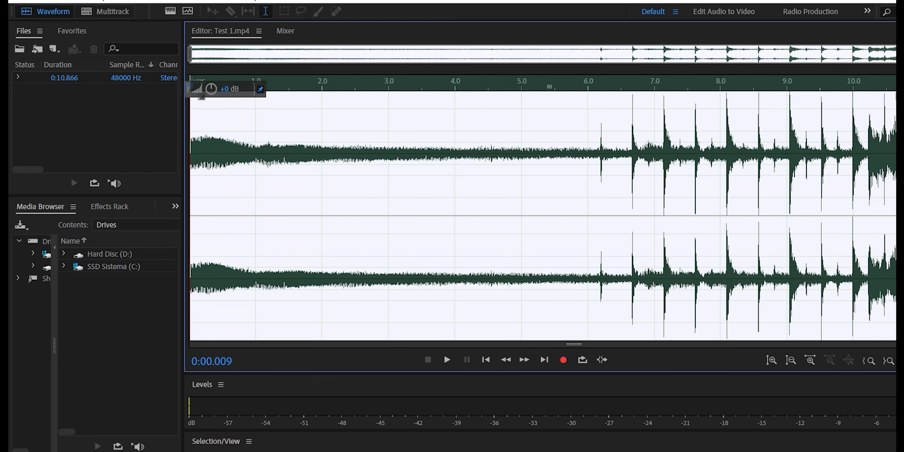
pyautogui.click(133, 2)
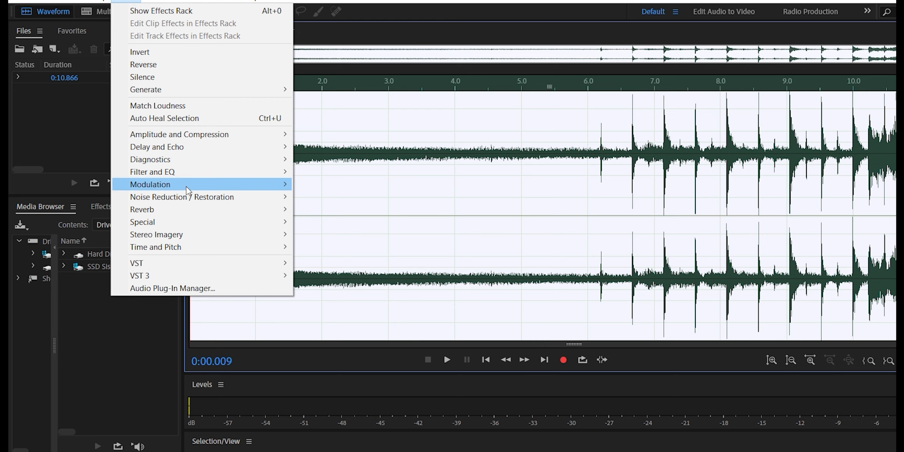
pyautogui.moveTo(191, 201)
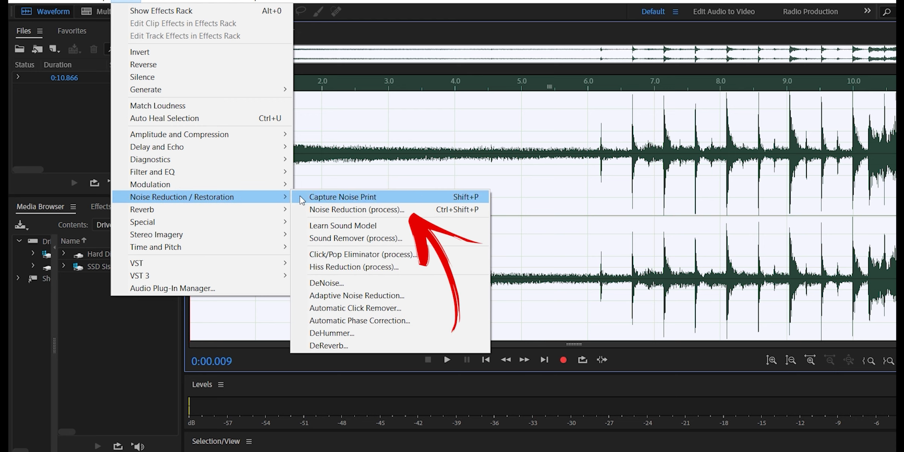
pyautogui.click(322, 212)
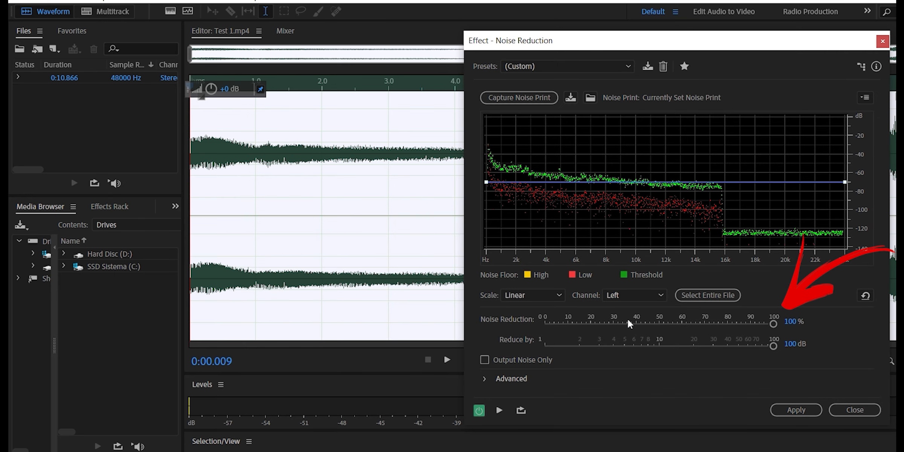
pyautogui.click(775, 407)
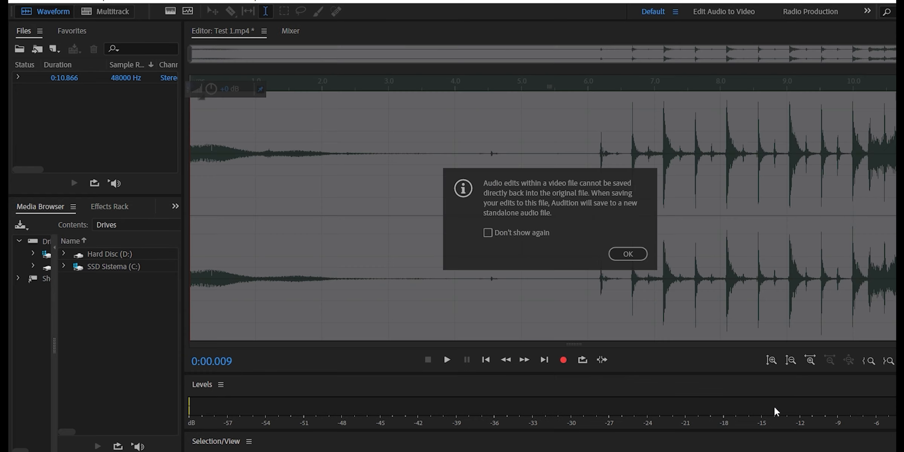
pyautogui.click(636, 252)
pyautogui.click(881, 244)
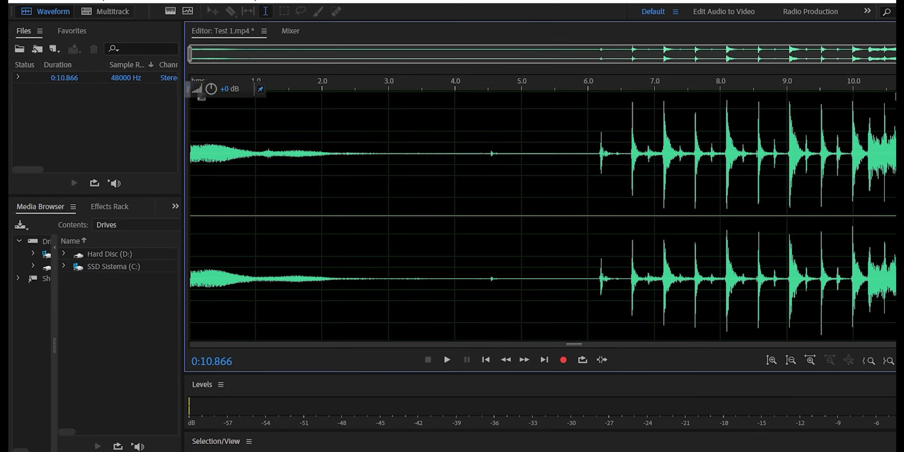
# Capture a new noise print from the quiet stretch before the first hit, about 5.68 to 6.07 seconds
pyautogui.moveTo(903, 55); pyautogui.dragTo(301, 147)
pyautogui.moveTo(218, 56); pyautogui.dragTo(516, 101)
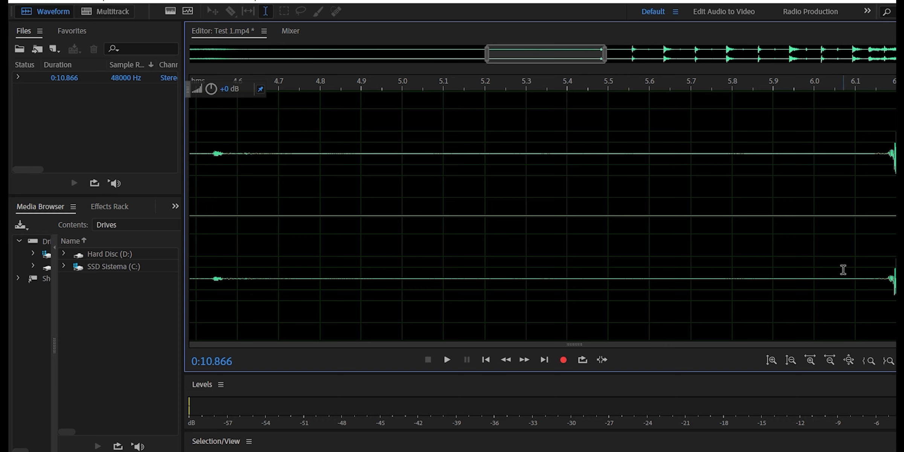
pyautogui.moveTo(843, 270); pyautogui.dragTo(681, 272)
pyautogui.hotkey('shift', 'p')
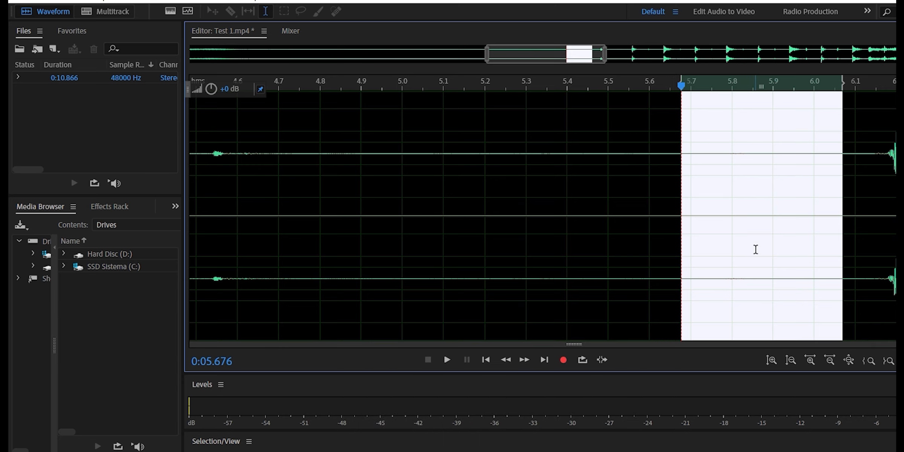
# Apply Noise Reduction with the new noise print to the whole waveform at 100 %, reducing by 100 dB
pyautogui.hotkey('ctrl', 'a')
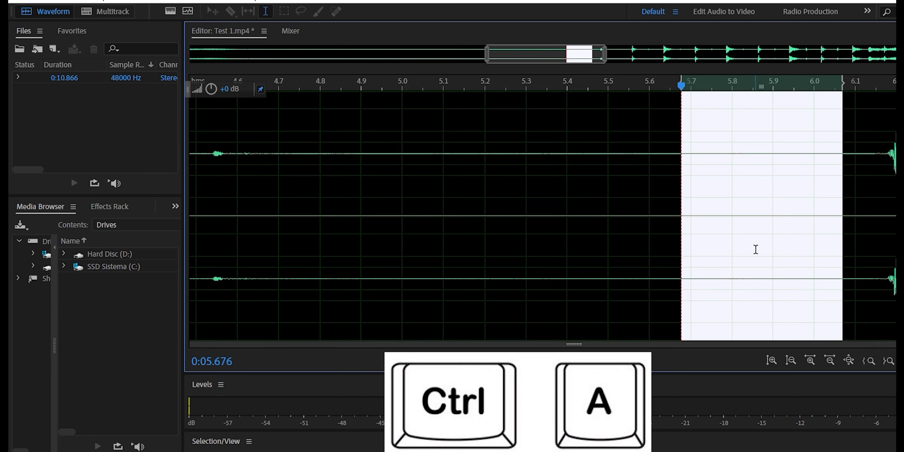
pyautogui.hotkey('ctrl', 'shift', 'p')
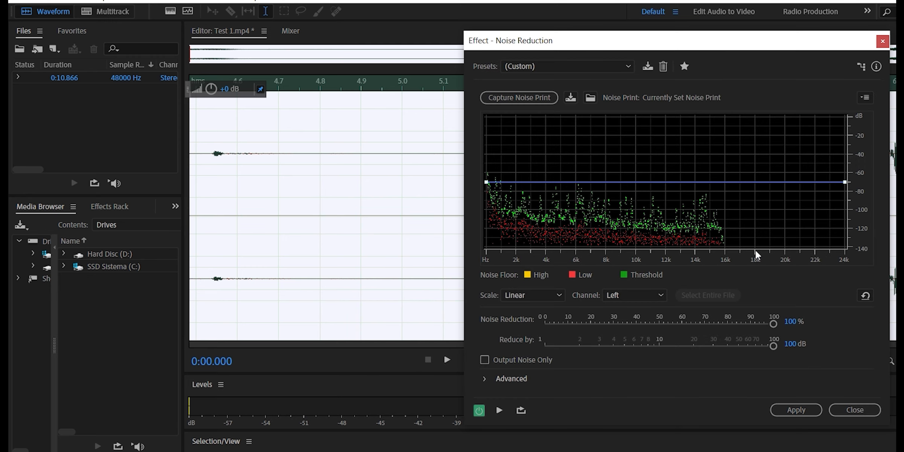
pyautogui.press('Escape')
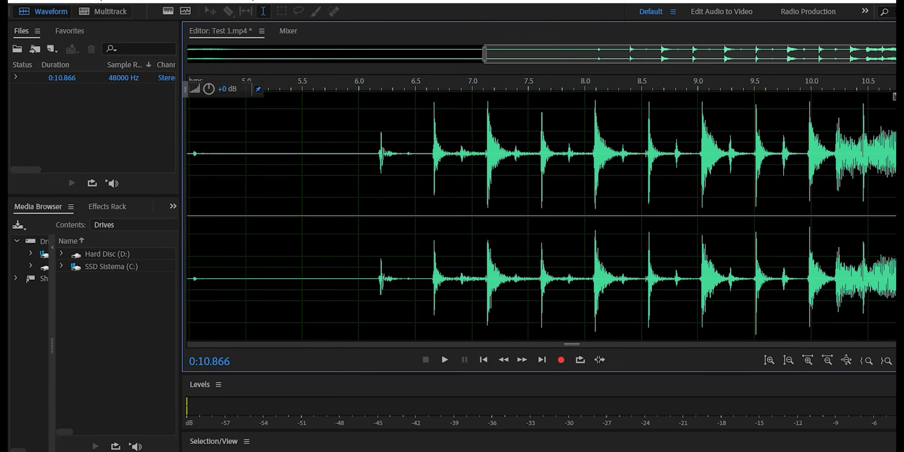
# Export the cleaned Test 1 audio to a file and bring Test 1_01 from its folder into the Premiere Pro timeline
pyautogui.click(21, 2)
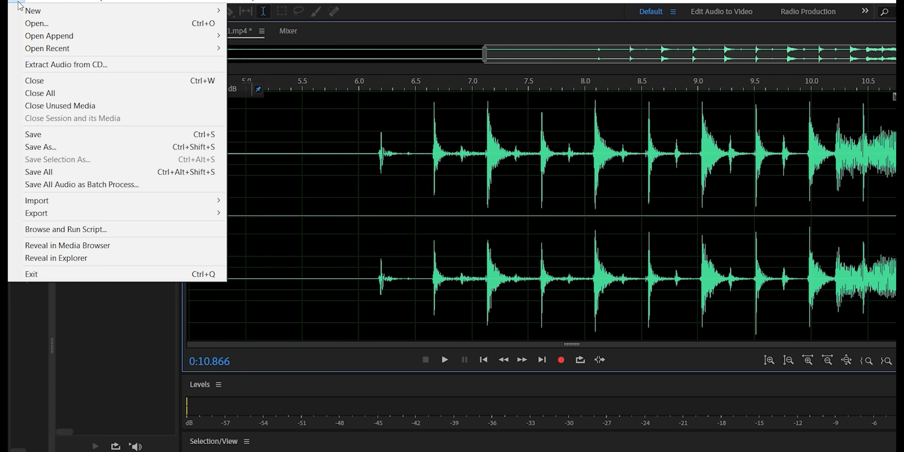
pyautogui.moveTo(105, 206)
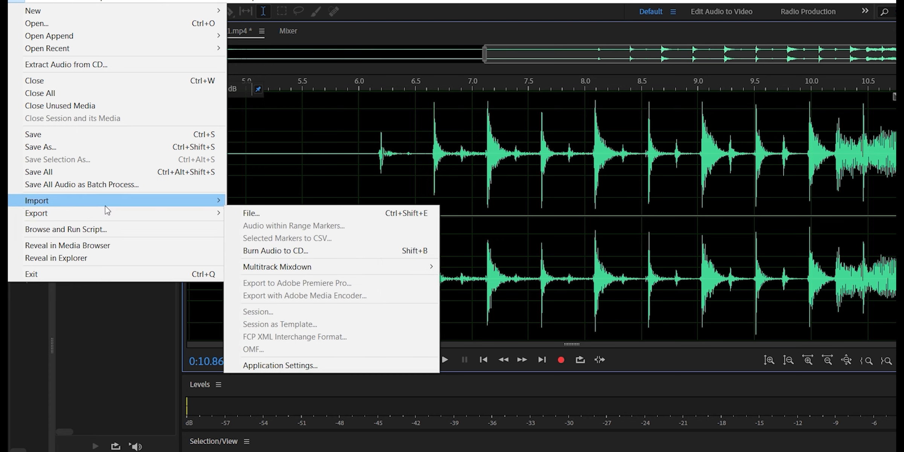
pyautogui.moveTo(210, 214)
pyautogui.click(245, 214)
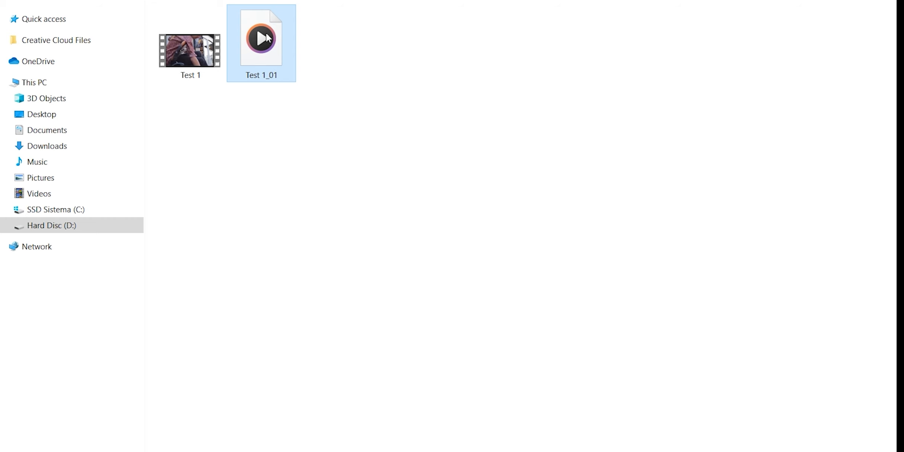
pyautogui.moveTo(264, 75); pyautogui.dragTo(336, 406)
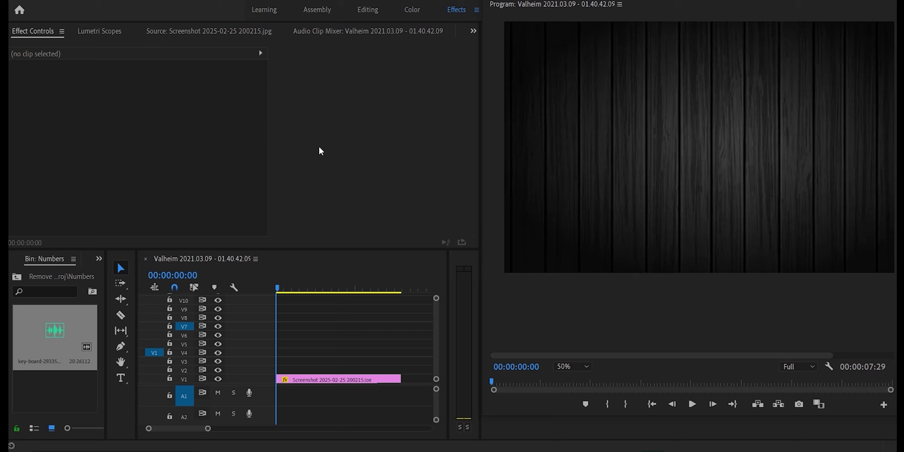
# Add the title "WE ARE HUMOSAPIA" over the dark wooden background at the start of the sequence
pyautogui.click(120, 378)
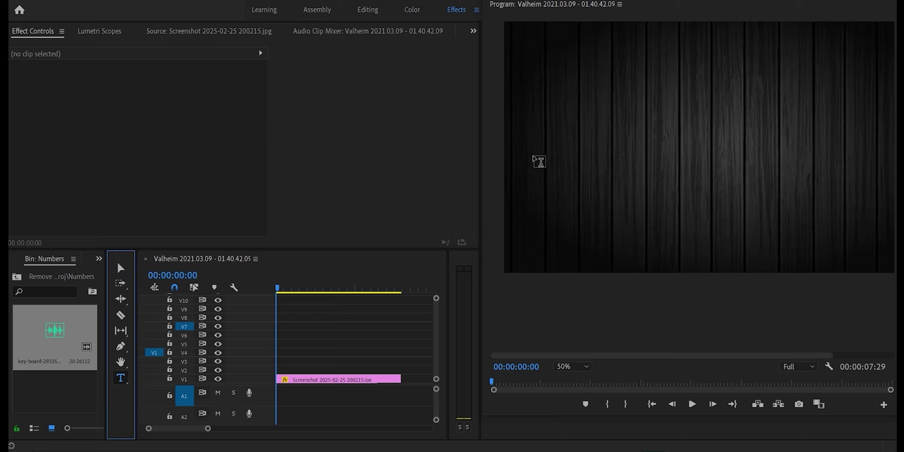
pyautogui.click(525, 136)
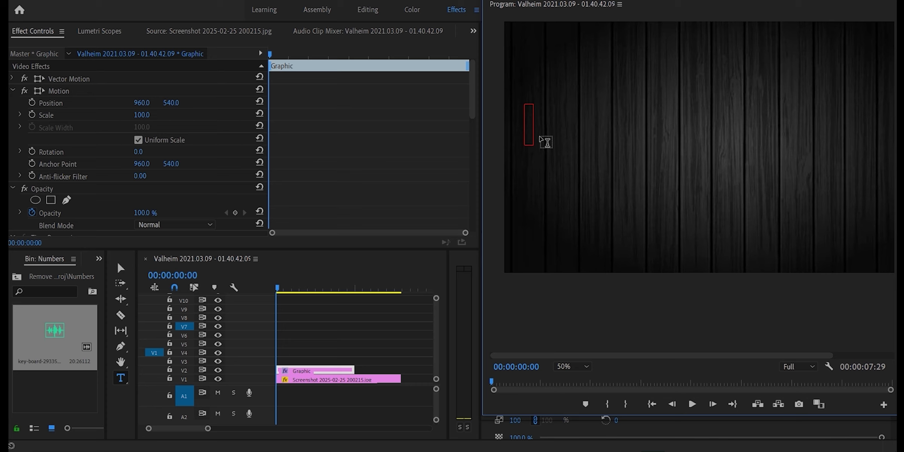
pyautogui.write('WE ARE')
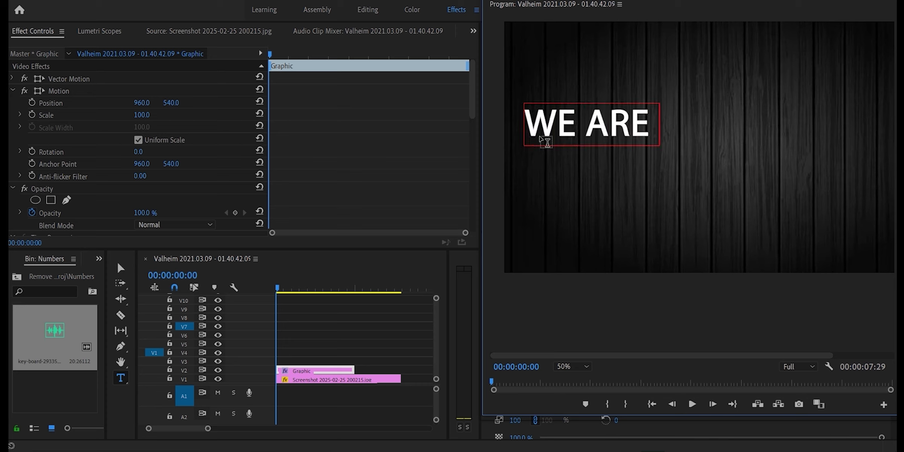
pyautogui.write(' HUMOSAP')
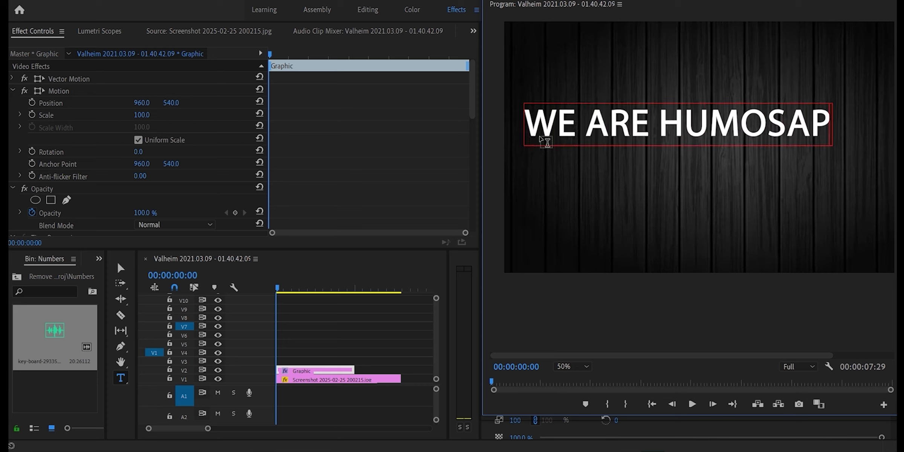
pyautogui.write('IA')
pyautogui.press('Escape')
# Set the title's font size to 156
pyautogui.scroll(-5, 205, 151)
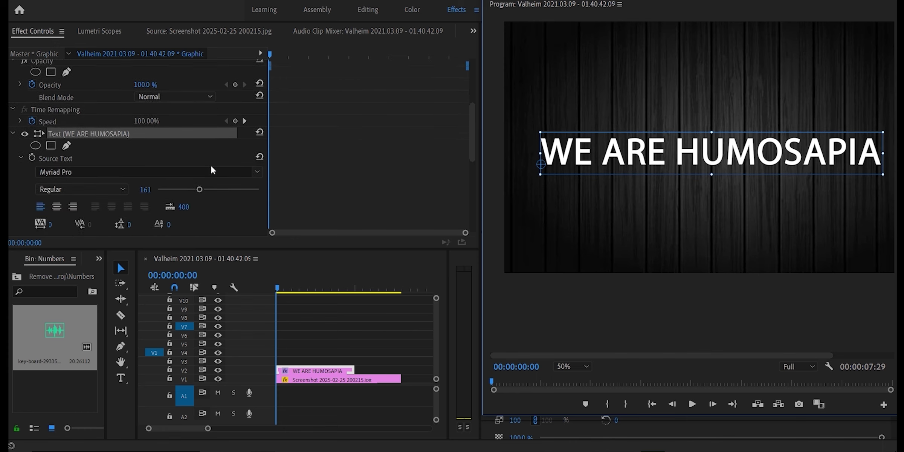
pyautogui.scroll(-1, 212, 168)
pyautogui.moveTo(199, 177); pyautogui.dragTo(196, 176)
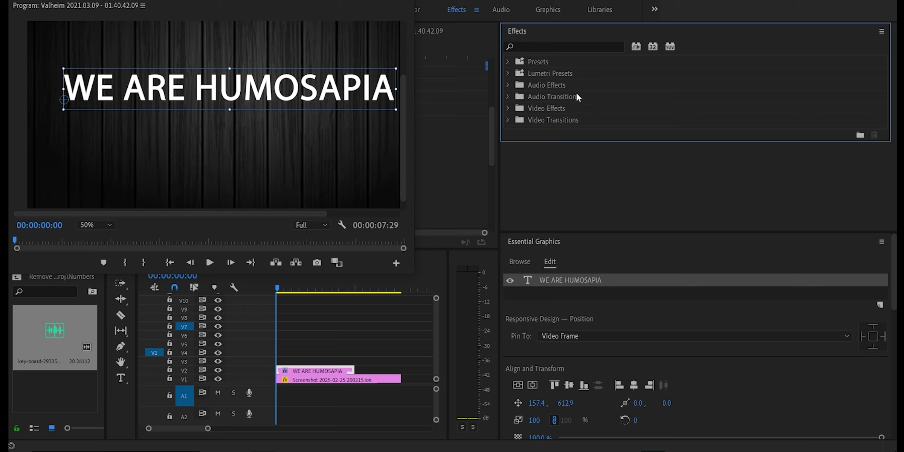
# Find the Crop video effect and apply it to the WE ARE HUMOSAPIA title clip
pyautogui.click(540, 48)
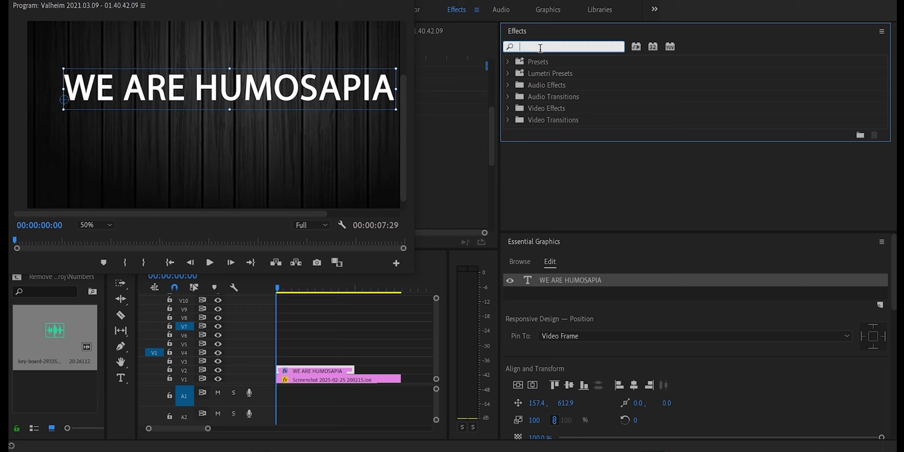
pyautogui.write('CROP')
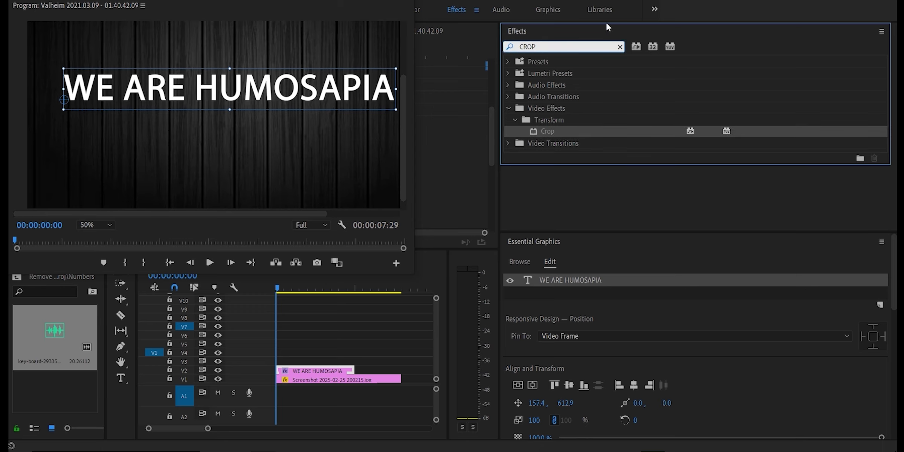
pyautogui.moveTo(559, 130); pyautogui.dragTo(341, 372)
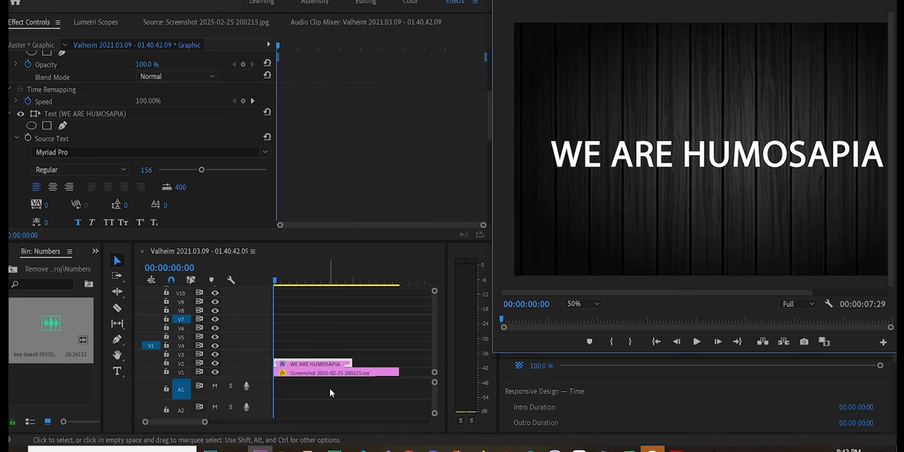
# Enable keyframing for the Crop effect's Right value and set it to 100 % at the start of the title clip
pyautogui.scroll(-8, 160, 162)
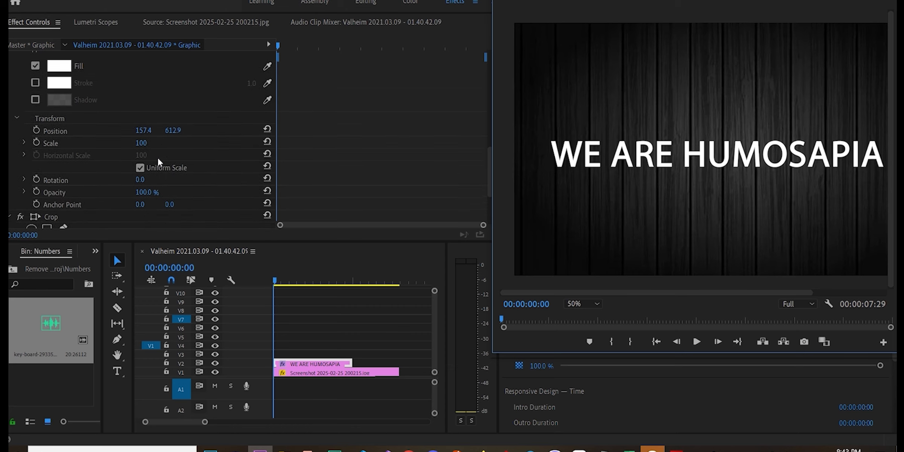
pyautogui.scroll(-5, 160, 162)
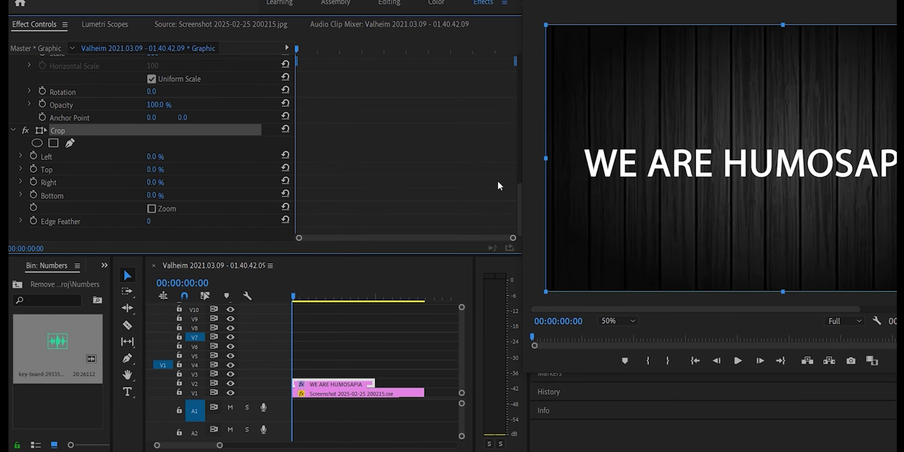
pyautogui.click(33, 182)
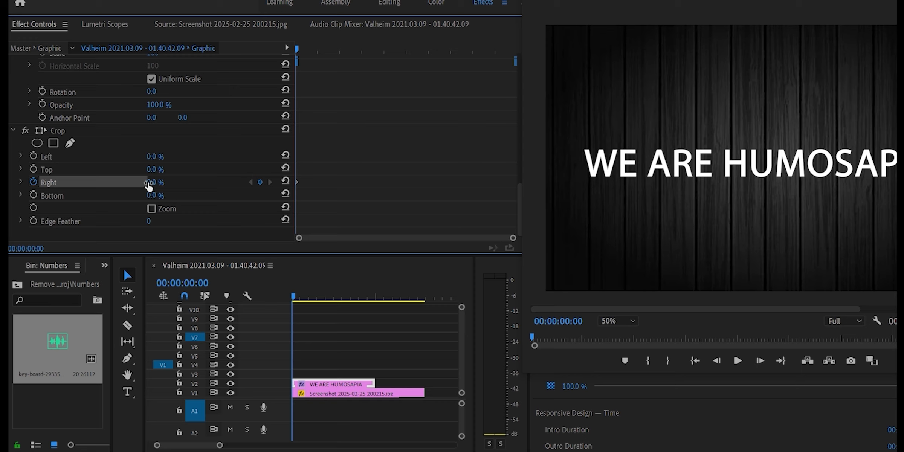
pyautogui.click(149, 184)
pyautogui.write('1')
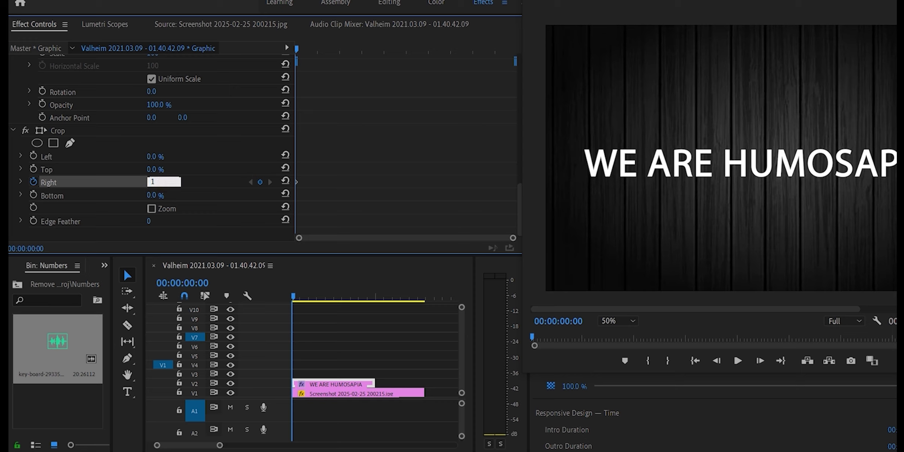
pyautogui.write('00')
pyautogui.press('Return')
pyautogui.moveTo(300, 182); pyautogui.dragTo(301, 183)
# Add a second Crop Right keyframe with a value of 1 % and move it to the end of the title clip
pyautogui.click(170, 179)
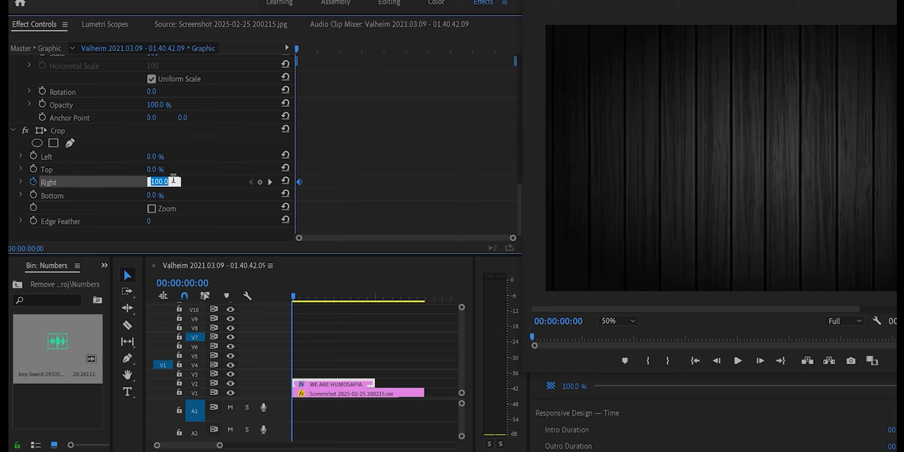
pyautogui.click(260, 183)
pyautogui.click(161, 182)
pyautogui.write('1')
pyautogui.press('Return')
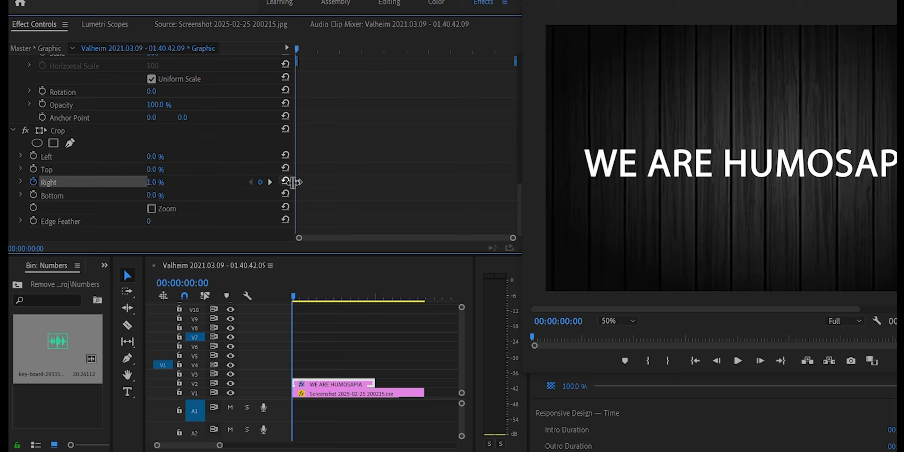
pyautogui.moveTo(297, 183); pyautogui.dragTo(513, 201)
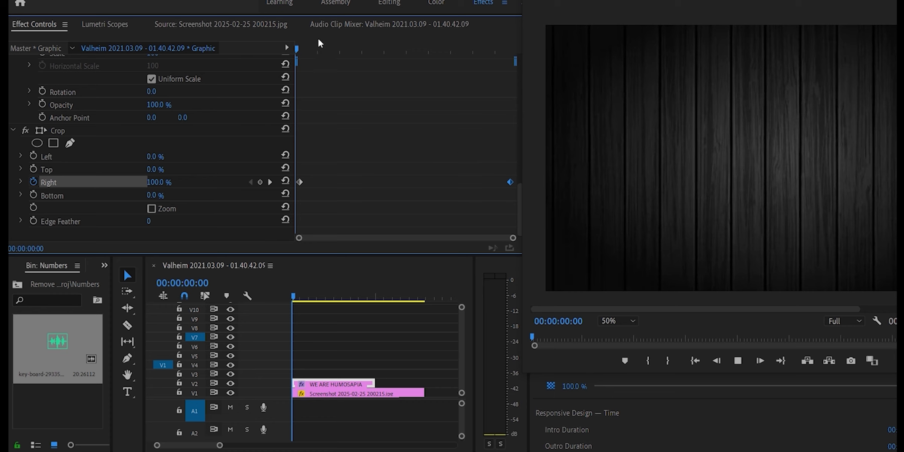
# Preview the title reveal with the key-board sound clip placed on audio track A1 from the sequence start
pyautogui.press('space')
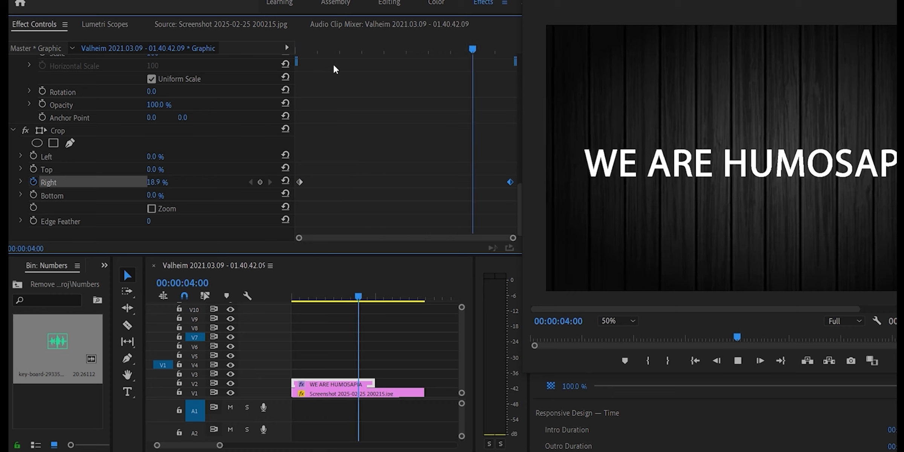
pyautogui.press('space')
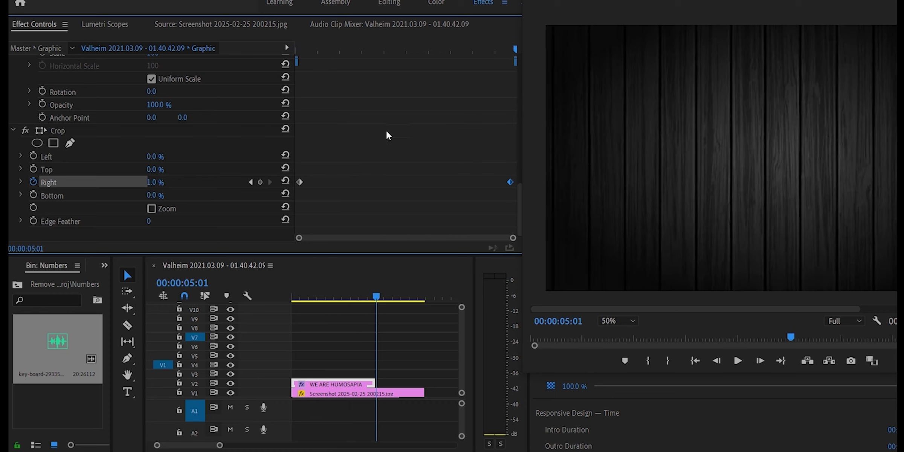
pyautogui.moveTo(56, 353); pyautogui.dragTo(218, 407)
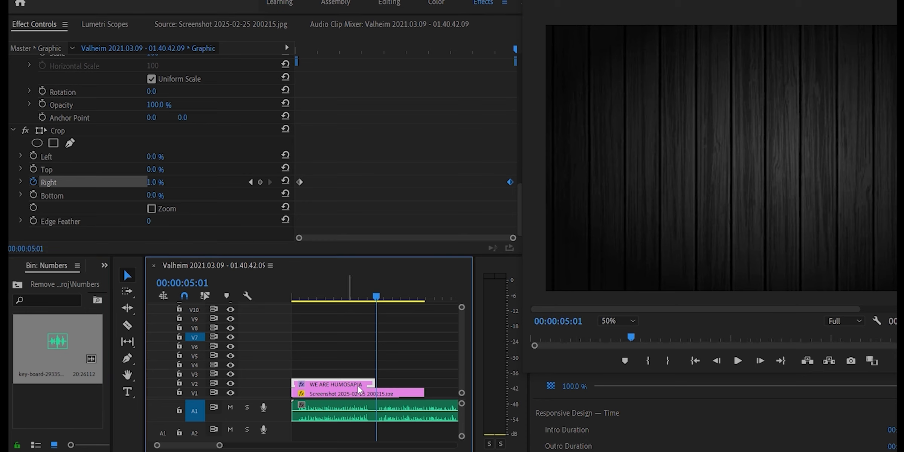
pyautogui.press('space')
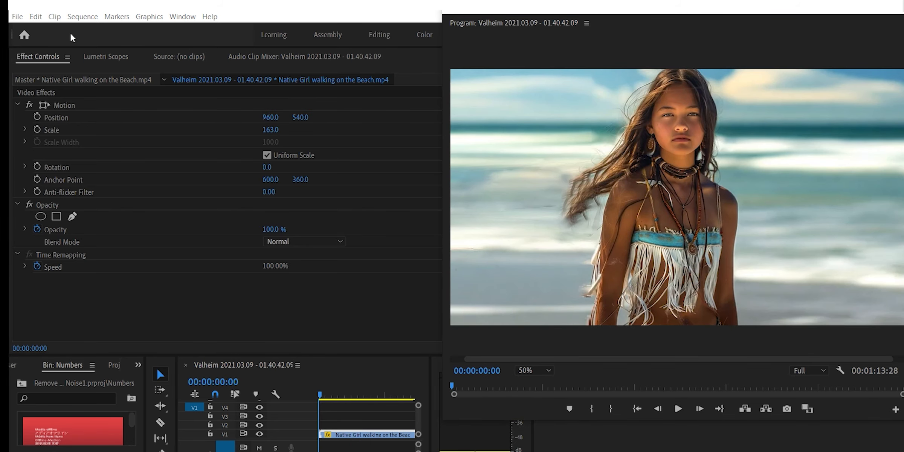
# Set the sequence frame size to 1080 horizontal by 1920 vertical and accept deleting all its preview files
pyautogui.click(82, 18)
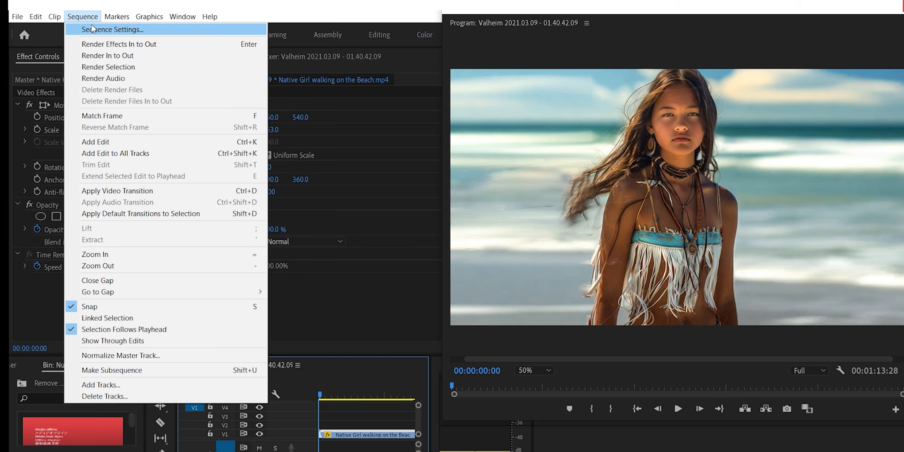
pyautogui.click(92, 28)
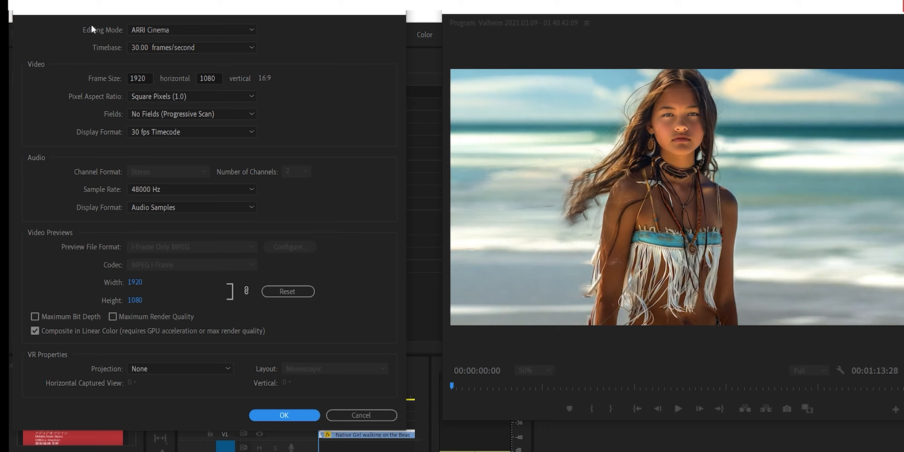
pyautogui.click(147, 78)
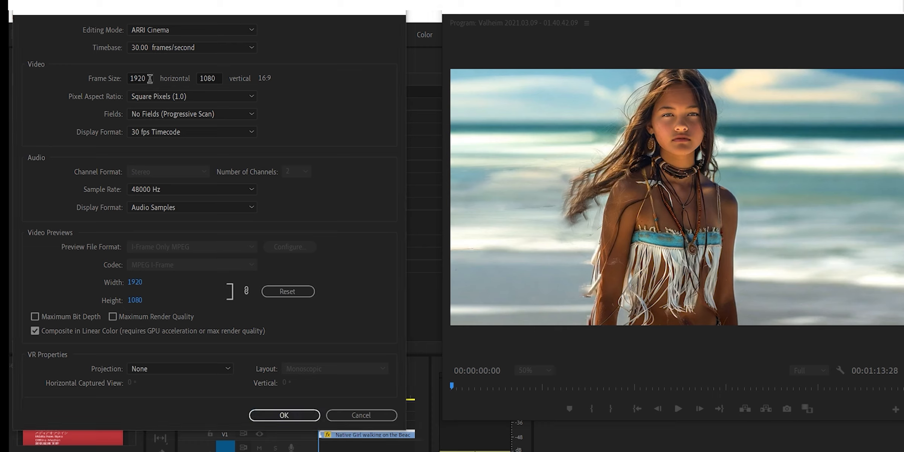
pyautogui.doubleClick(149, 79)
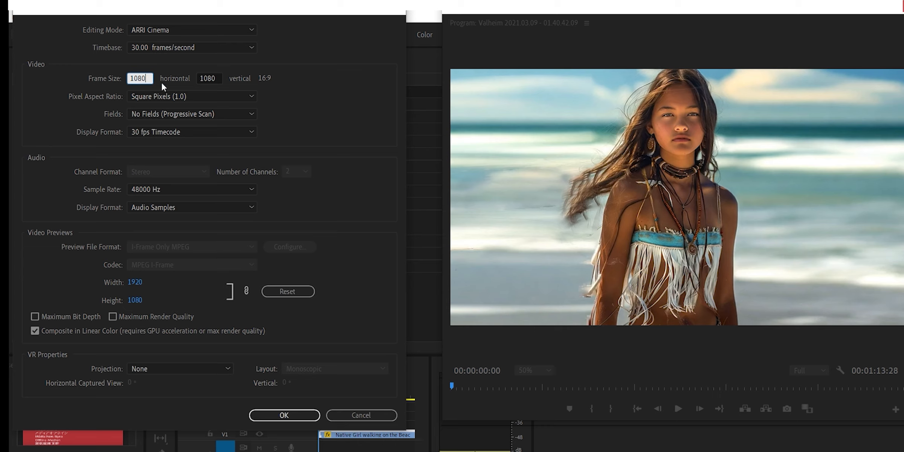
pyautogui.press('Tab')
pyautogui.write('1')
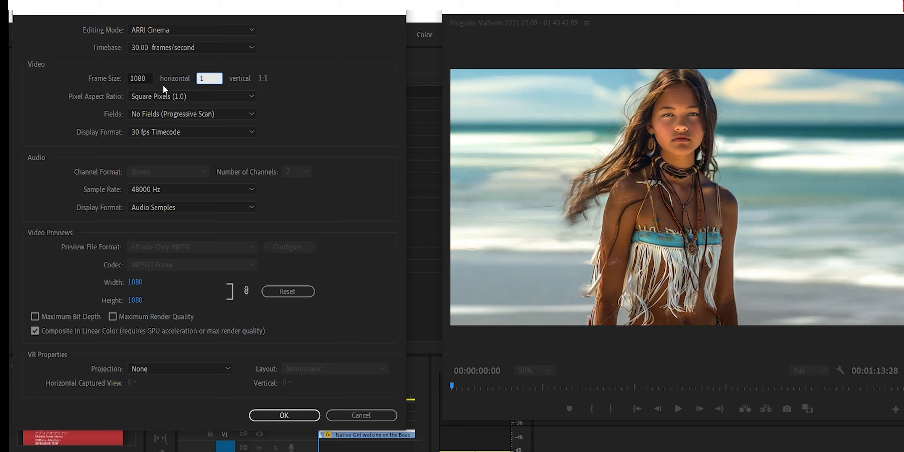
pyautogui.write('920')
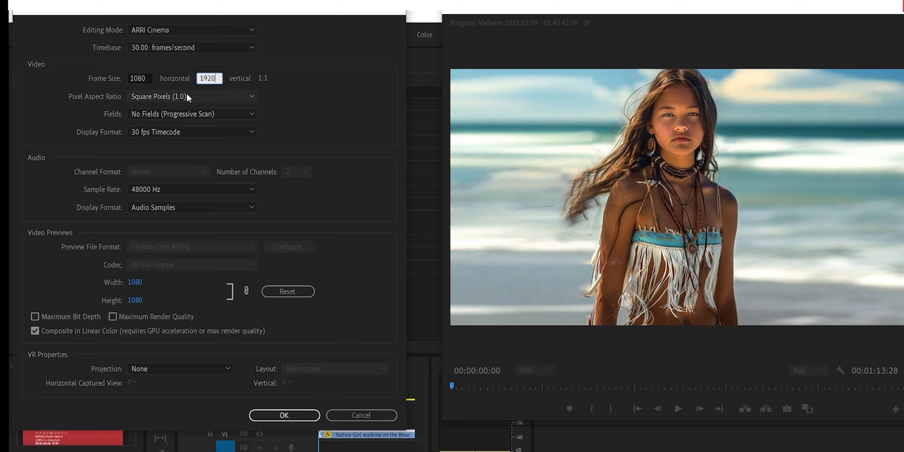
pyautogui.click(286, 144)
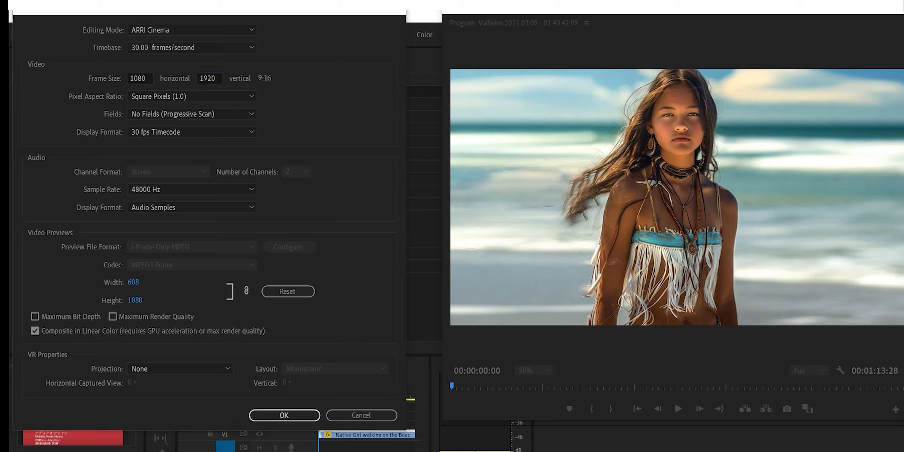
pyautogui.click(269, 414)
pyautogui.click(277, 237)
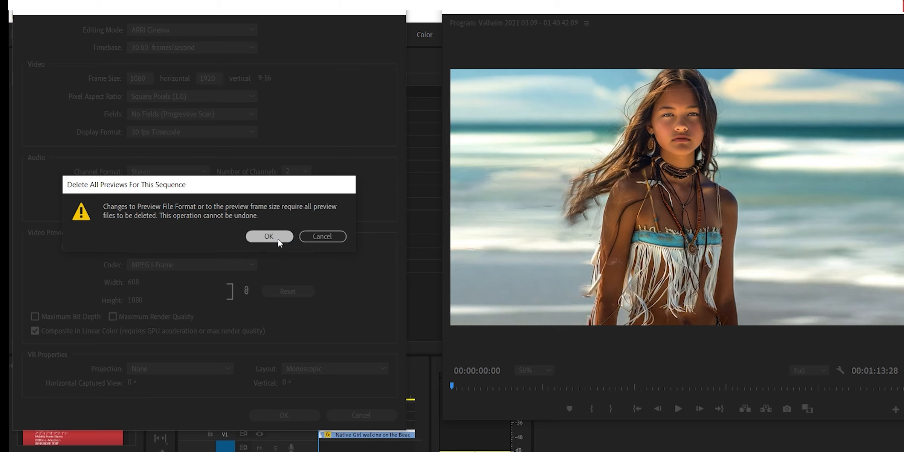
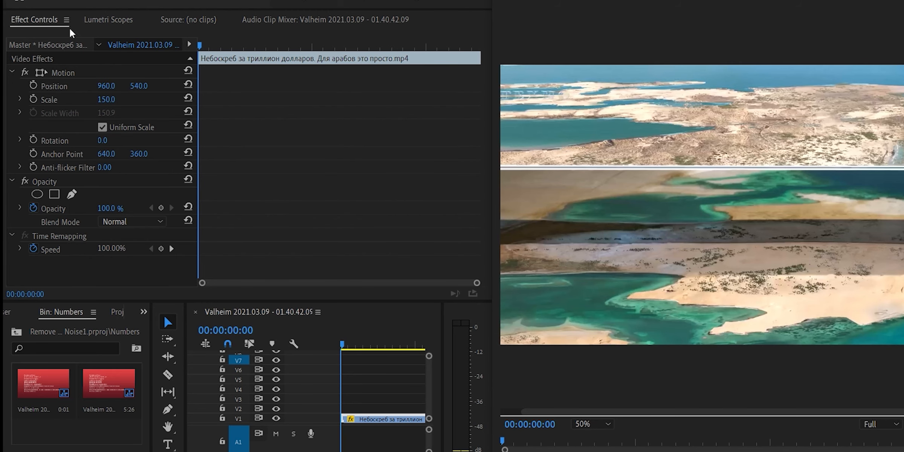
# Enable keyframing for the clip's Scale and Position at the start of the clip
pyautogui.click(51, 21)
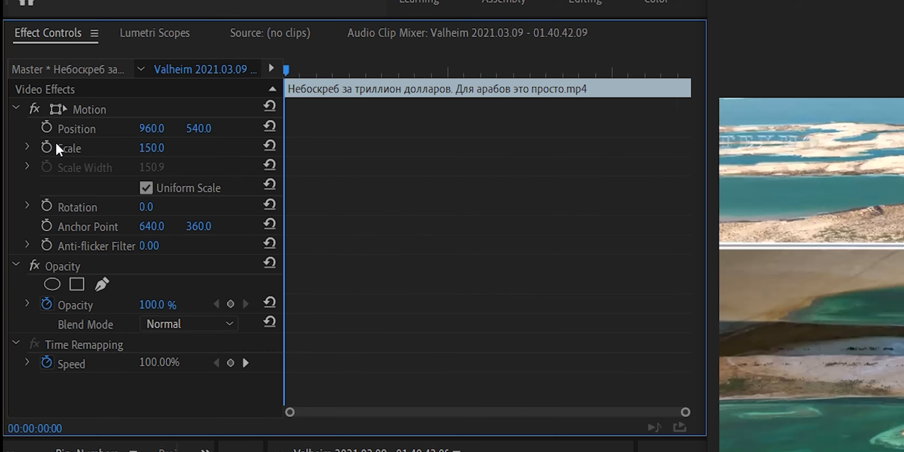
pyautogui.click(47, 147)
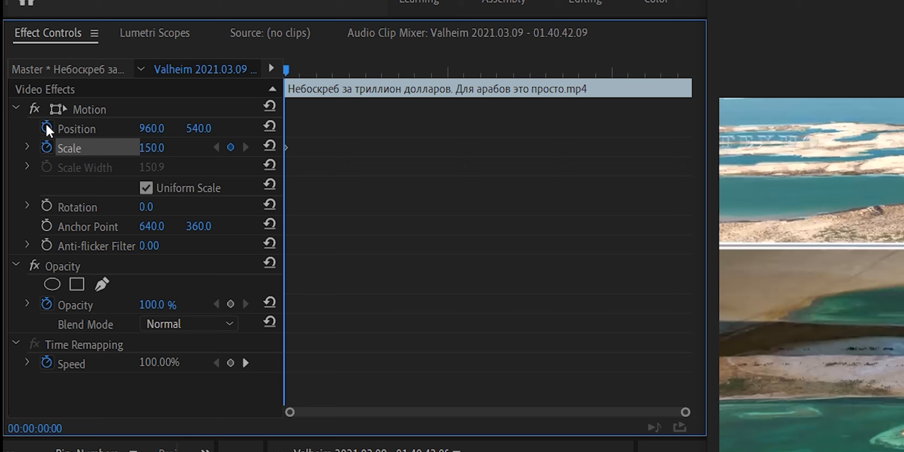
pyautogui.click(46, 125)
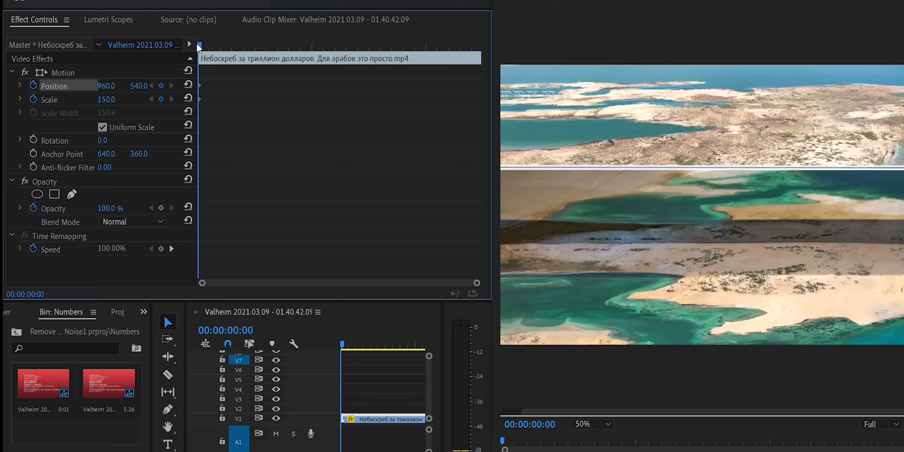
# Add a Scale keyframe with a value of 300 at the end of the clip
pyautogui.moveTo(199, 48); pyautogui.dragTo(483, 66)
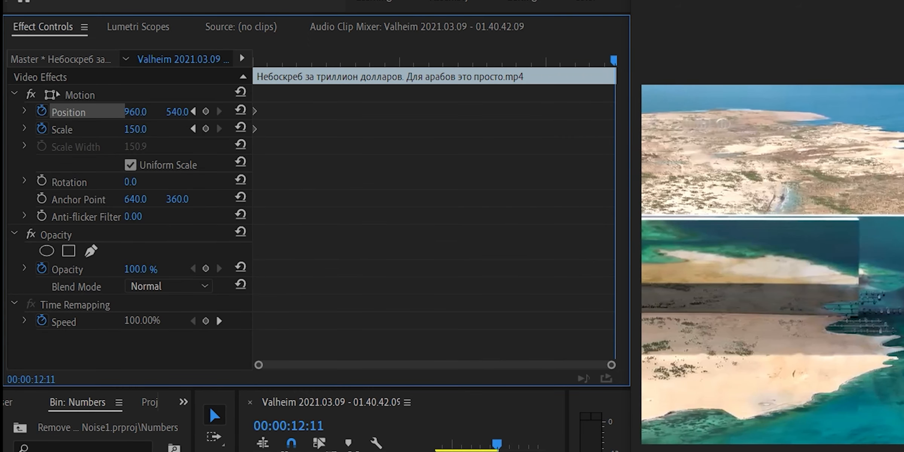
pyautogui.click(112, 98)
pyautogui.write('300')
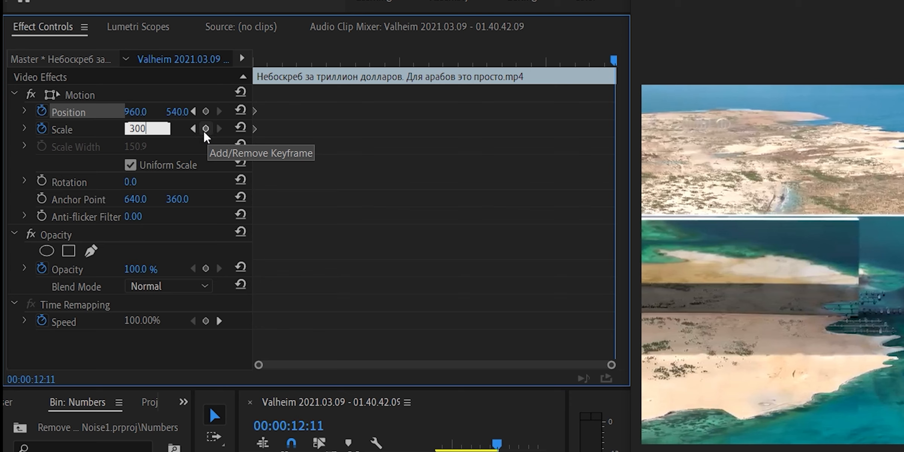
pyautogui.click(204, 130)
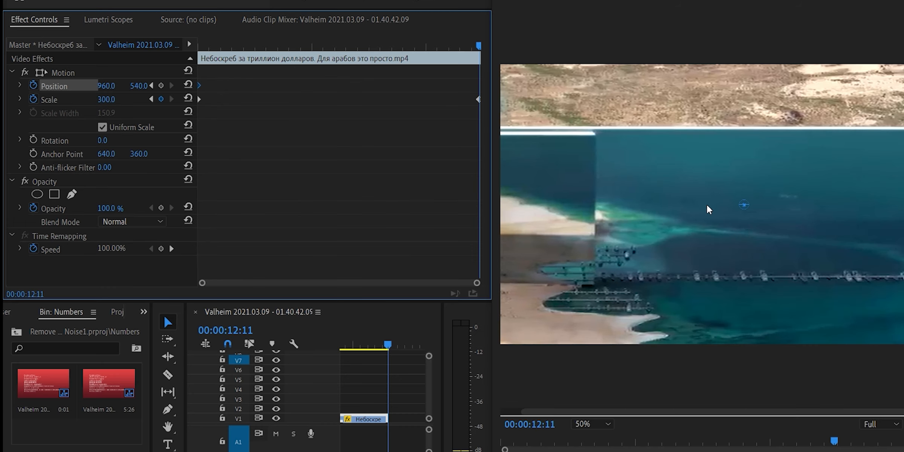
# Reposition the enlarged image within the frame at the clip's end, and play the zoom from the sequence start
pyautogui.moveTo(707, 207); pyautogui.dragTo(698, 269)
pyautogui.moveTo(478, 46); pyautogui.dragTo(188, 45)
pyautogui.press('space')
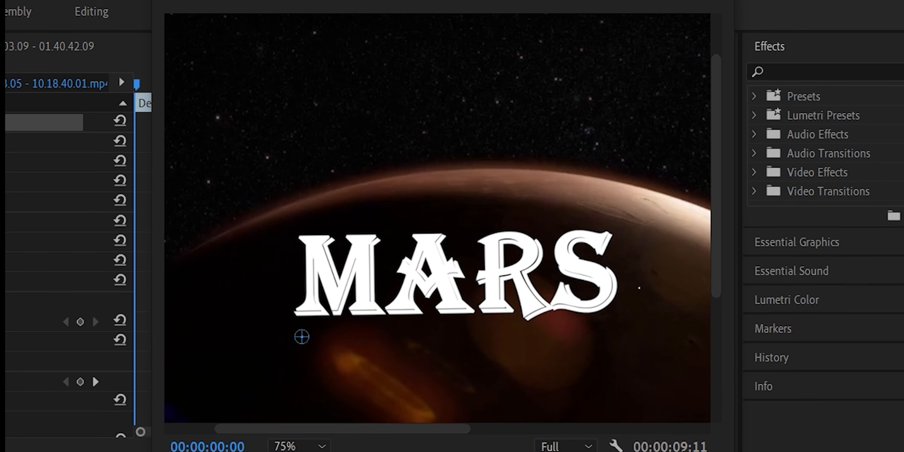
# Find the Write-on effect and apply it to the planet clip on track V1
pyautogui.click(801, 68)
pyautogui.write('WRITE')
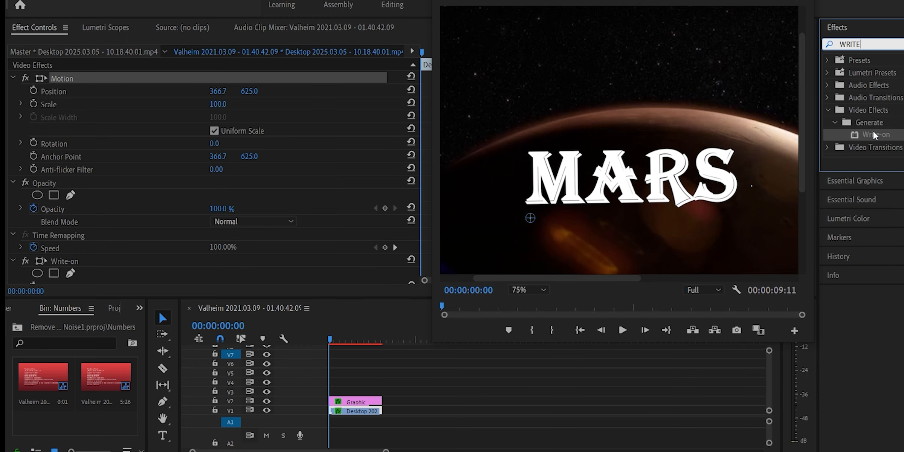
pyautogui.moveTo(874, 136); pyautogui.dragTo(370, 410)
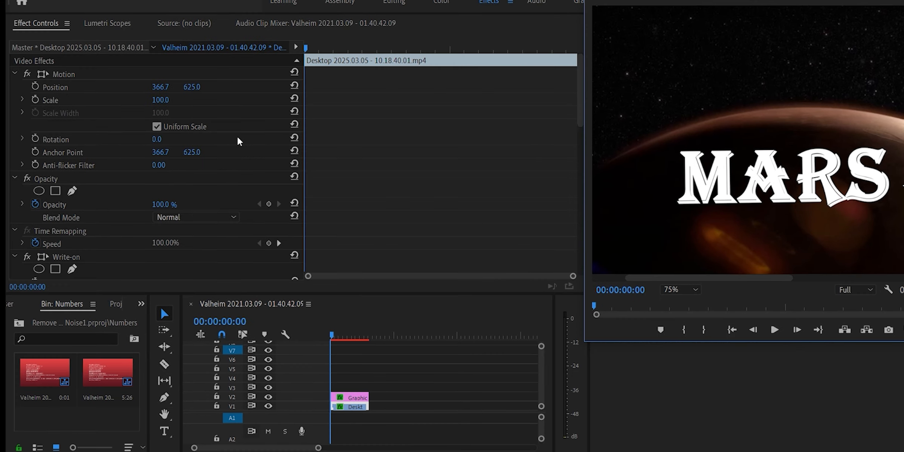
# Enable keyframing for the Write-on effect's Brush Size and Brush Position at 00:00:02:10
pyautogui.scroll(-6, 233, 139)
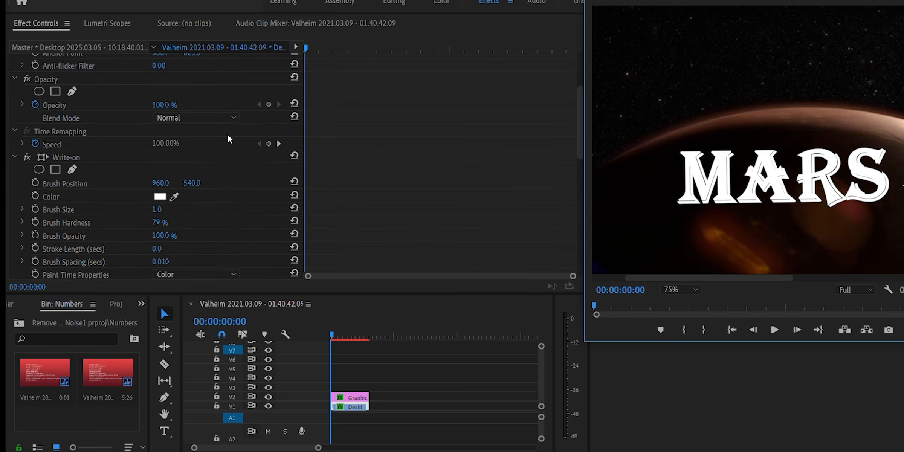
pyautogui.scroll(-1, 217, 136)
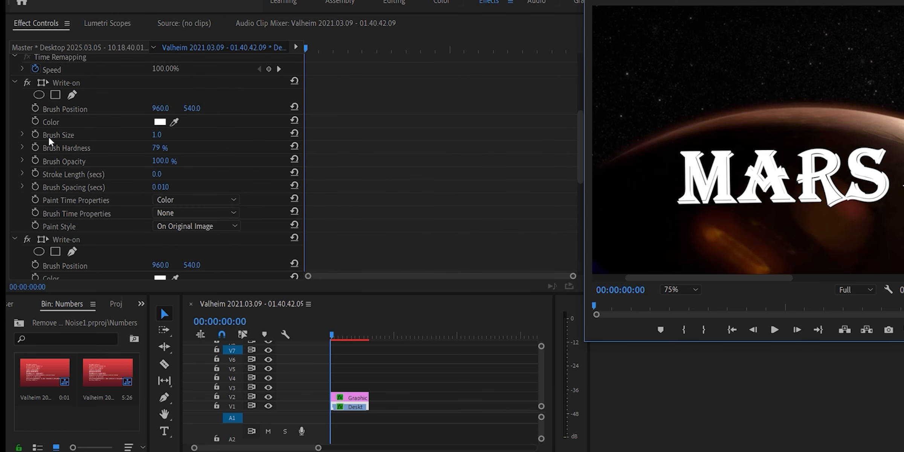
pyautogui.moveTo(333, 337); pyautogui.dragTo(339, 337)
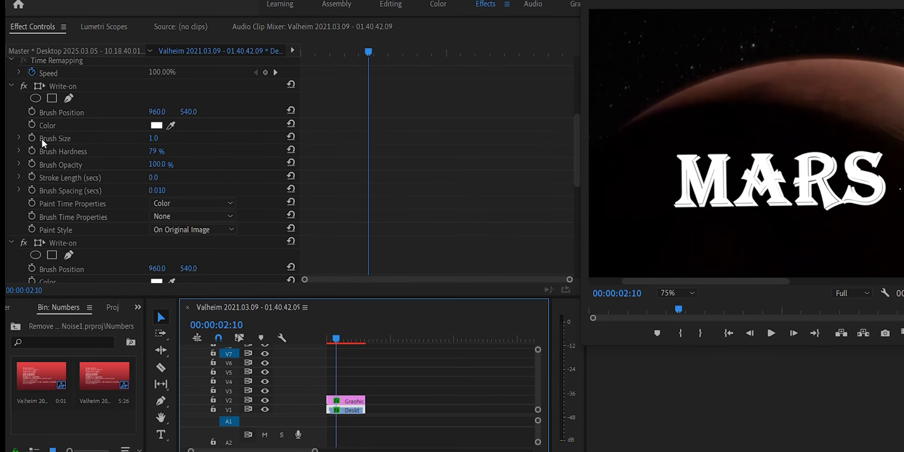
pyautogui.click(36, 138)
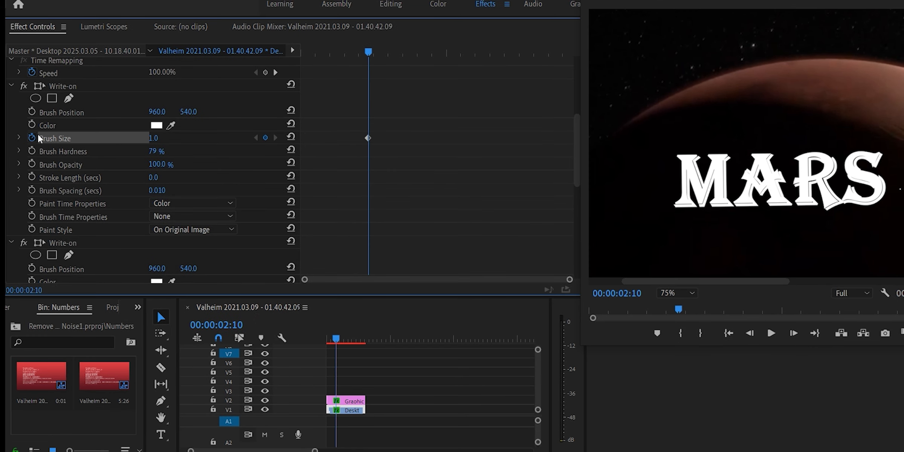
pyautogui.click(32, 111)
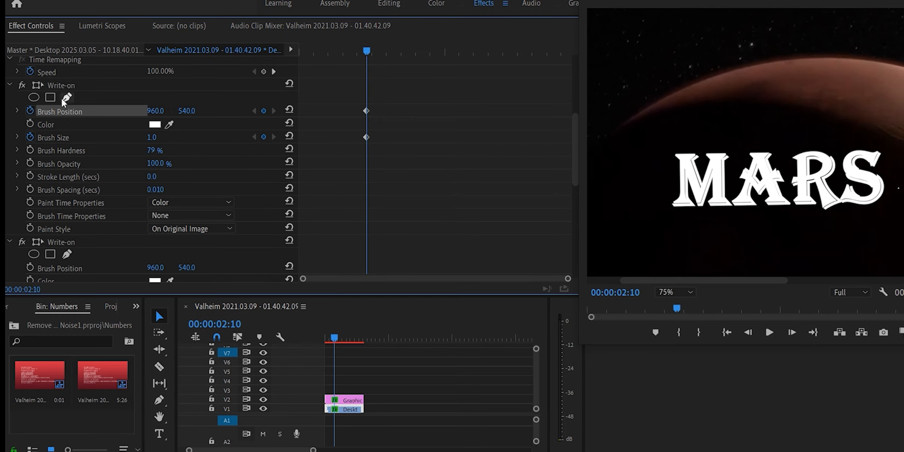
# Place the Write-on brush just below the start of the letter M at 358.3, 623.3 and set Brush Size to 20
pyautogui.click(52, 87)
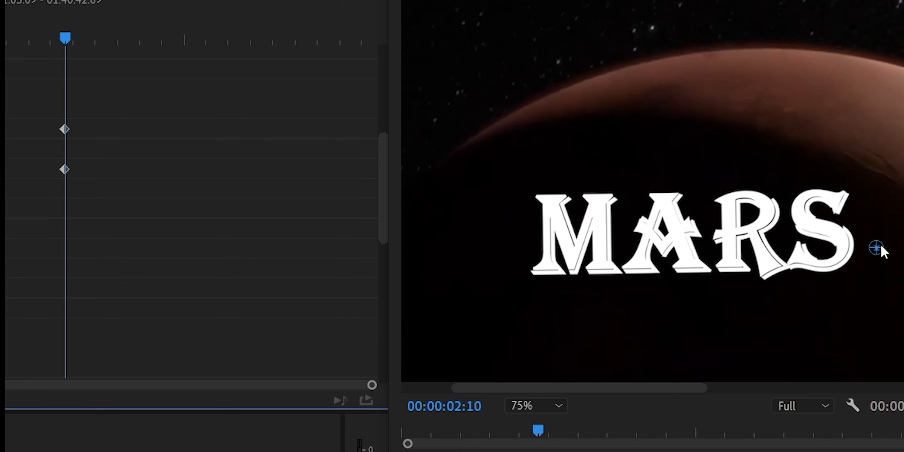
pyautogui.moveTo(878, 248)
pyautogui.mouseDown()
pyautogui.moveTo(715, 289)
pyautogui.moveTo(567, 293)
pyautogui.mouseUp()
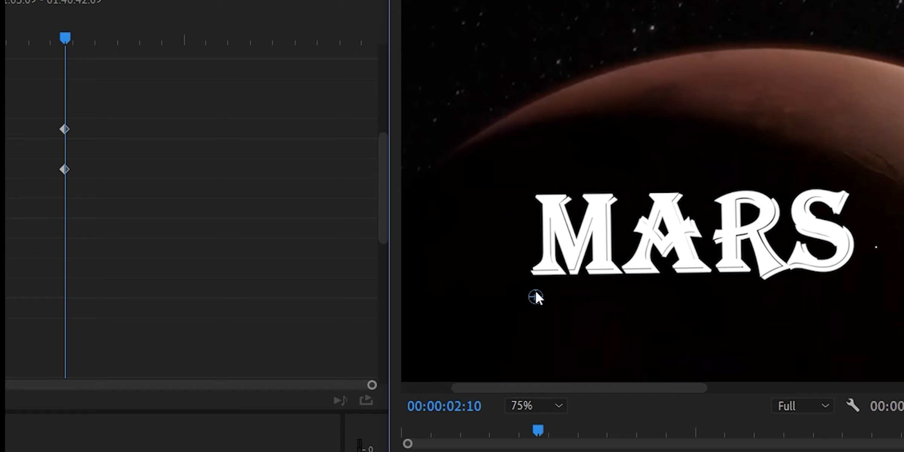
pyautogui.click(36, 140)
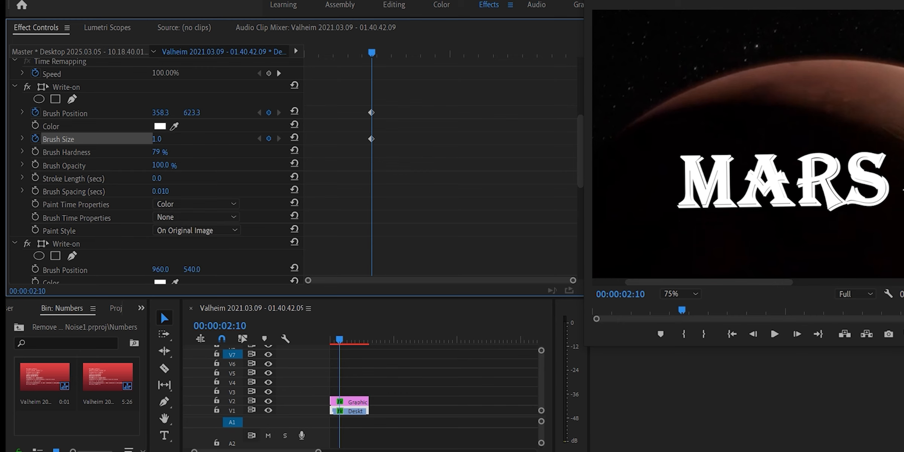
pyautogui.click(179, 138)
pyautogui.press('Return')
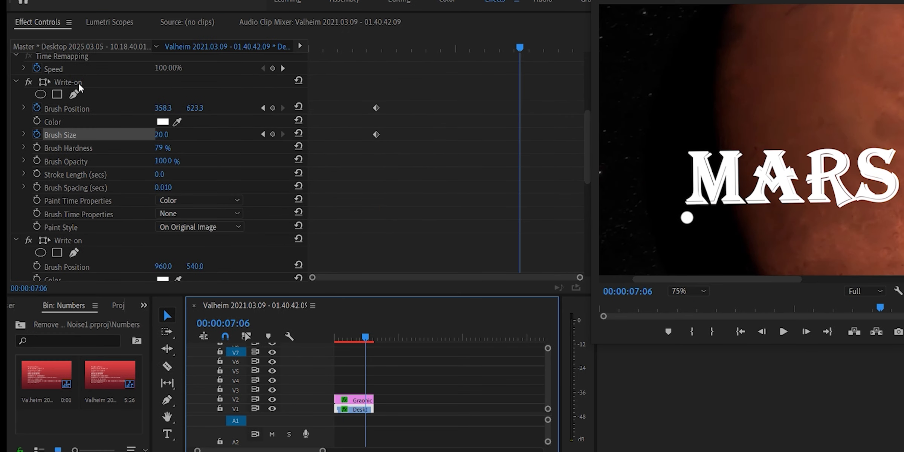
# At 00:00:07:06, move the Write-on brush beneath the MARS title to the end of the S to underline the word
pyautogui.click(79, 85)
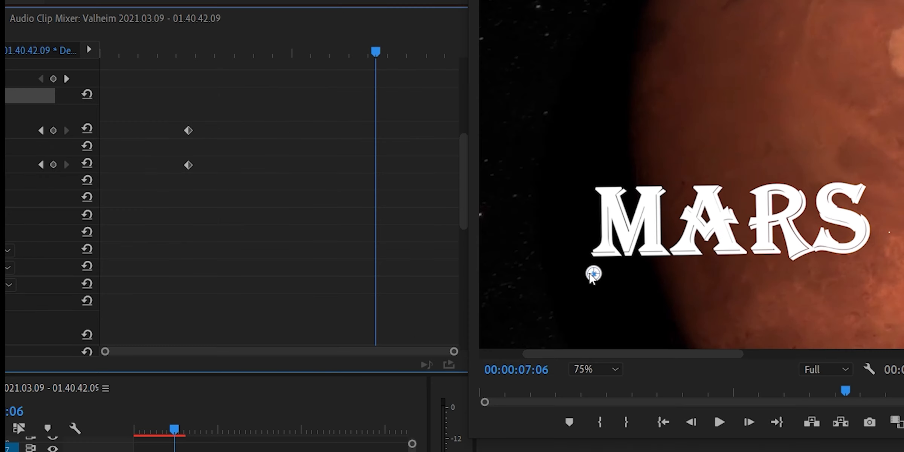
pyautogui.moveTo(688, 217); pyautogui.dragTo(714, 213)
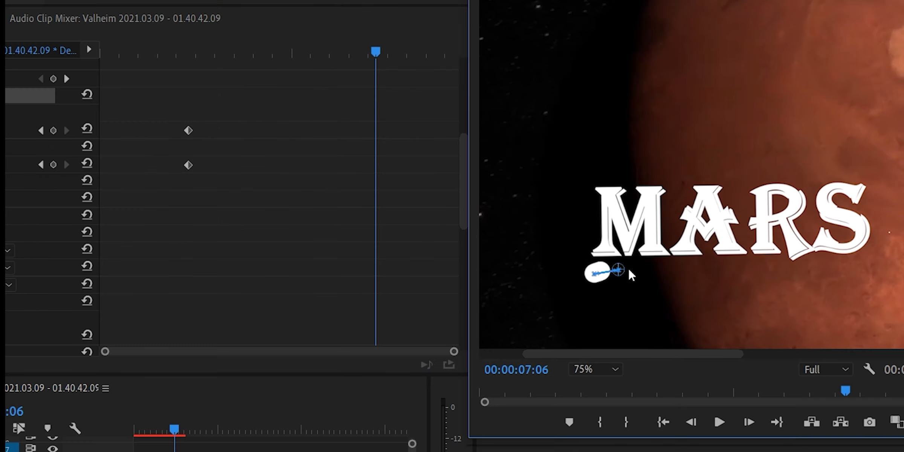
pyautogui.moveTo(629, 269); pyautogui.dragTo(872, 268)
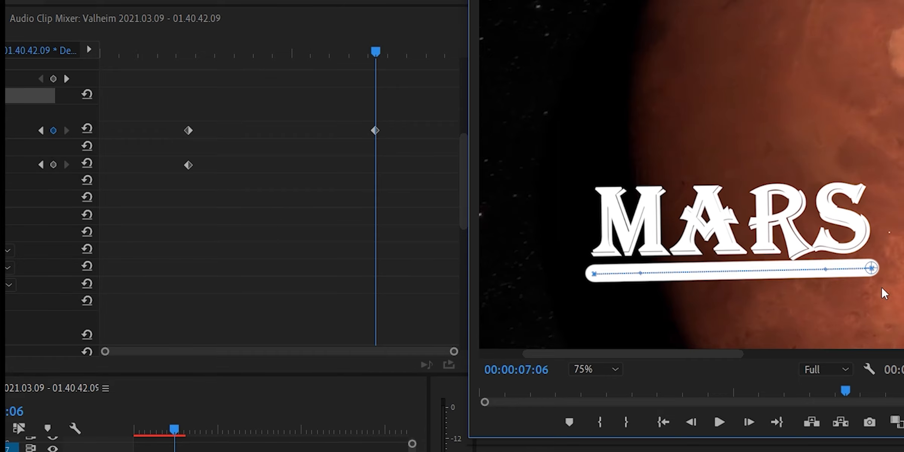
pyautogui.press('Return')
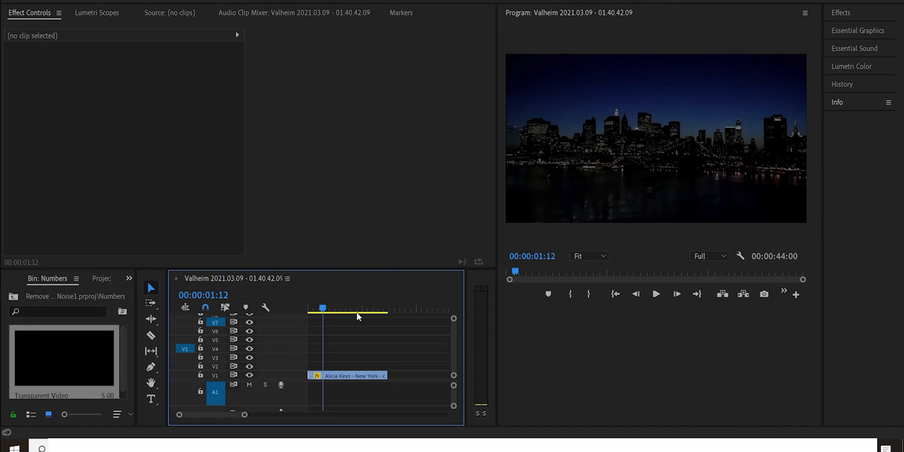
# Add a NEW YORK text title over the skyline and make its V2 clip span the full length of the video clip
pyautogui.click(151, 399)
pyautogui.moveTo(552, 113); pyautogui.dragTo(780, 162)
pyautogui.write('NEW ')
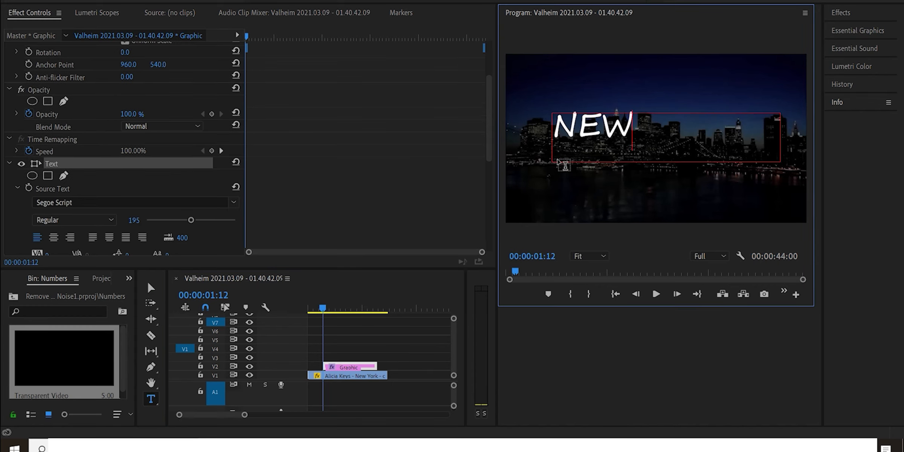
pyautogui.write('YORK')
pyautogui.press('Escape')
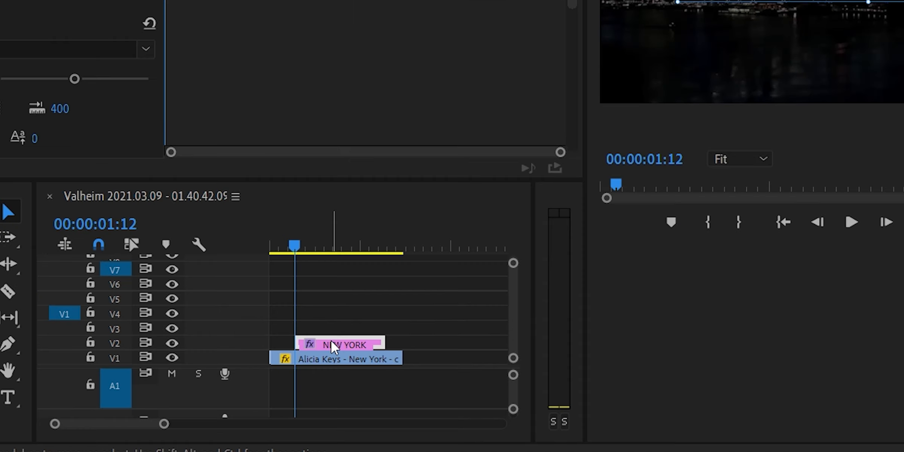
pyautogui.moveTo(346, 365); pyautogui.dragTo(316, 366)
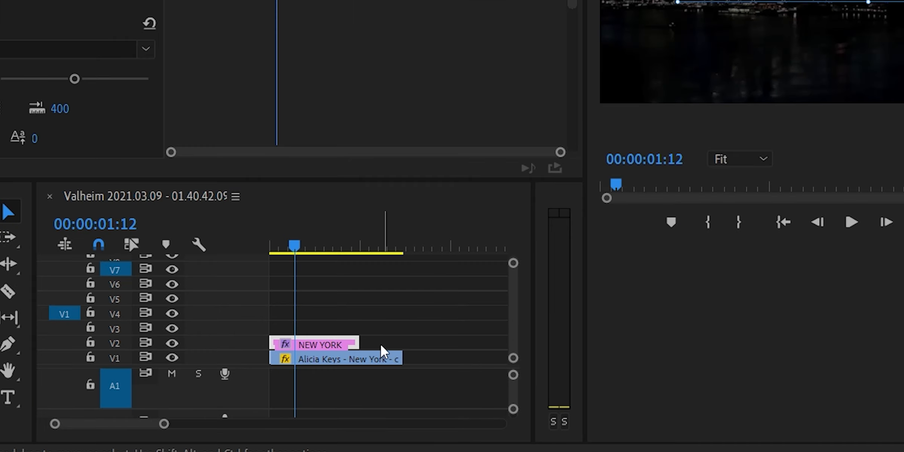
pyautogui.moveTo(358, 344); pyautogui.dragTo(403, 357)
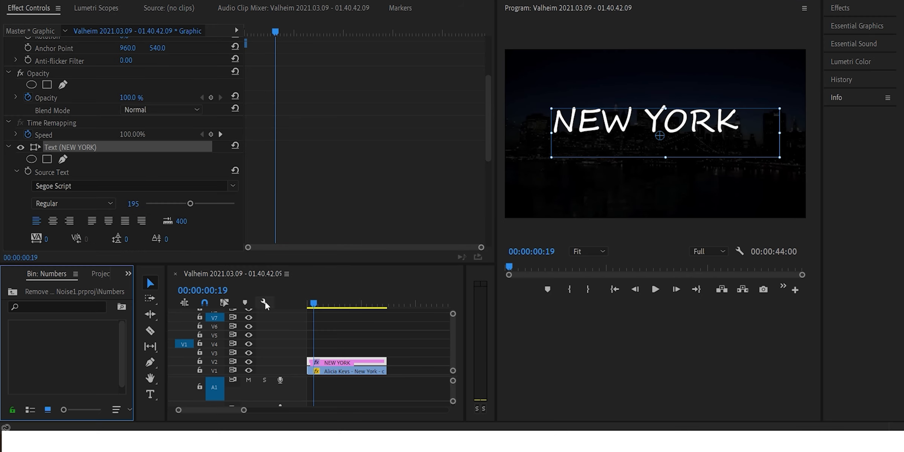
# Create a 1920 × 1080, 30 fps transparent video and place it on track V3 above the title clip
pyautogui.rightClick(49, 346)
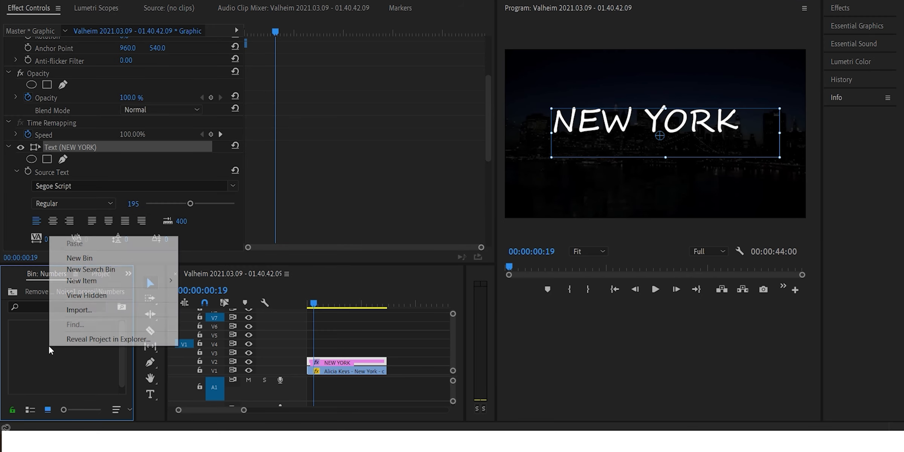
pyautogui.moveTo(128, 287)
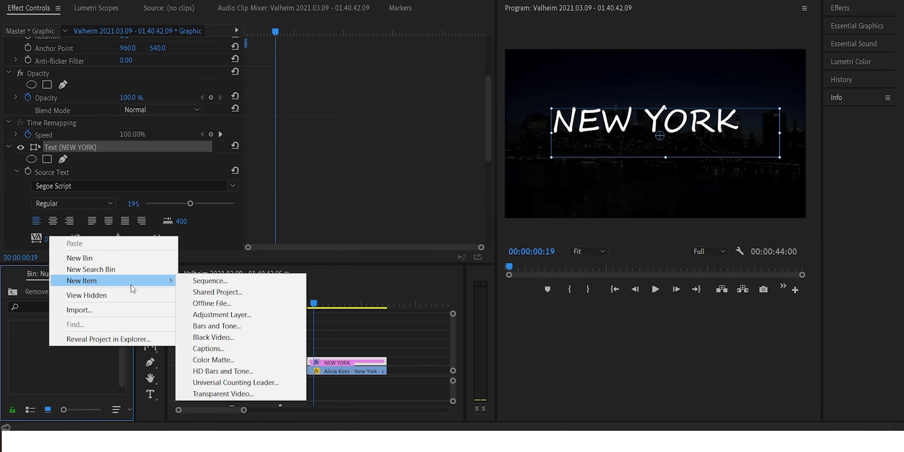
pyautogui.click(204, 391)
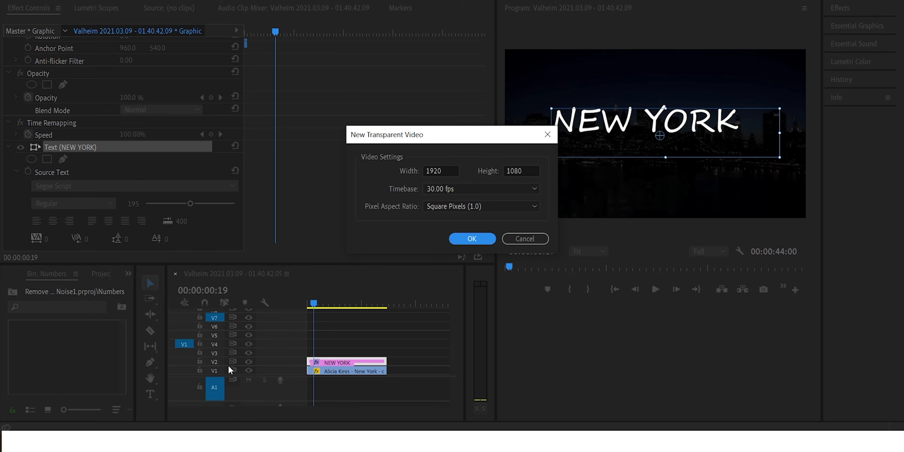
pyautogui.click(473, 239)
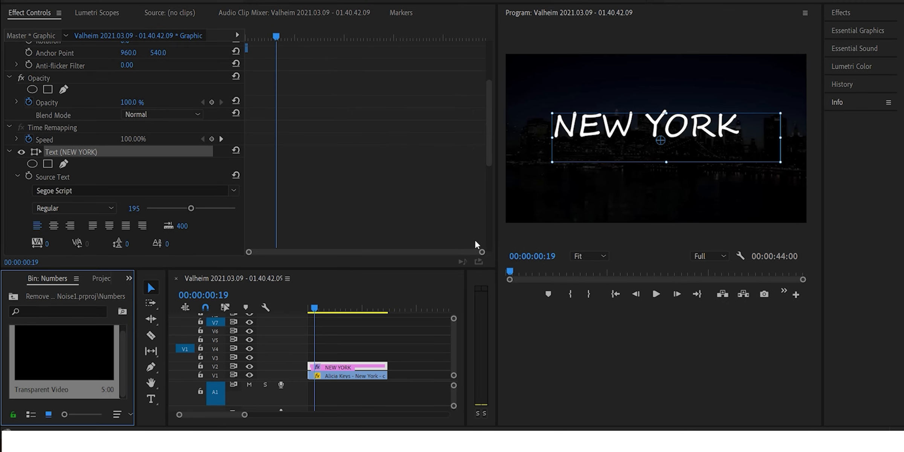
pyautogui.moveTo(87, 376); pyautogui.dragTo(390, 354)
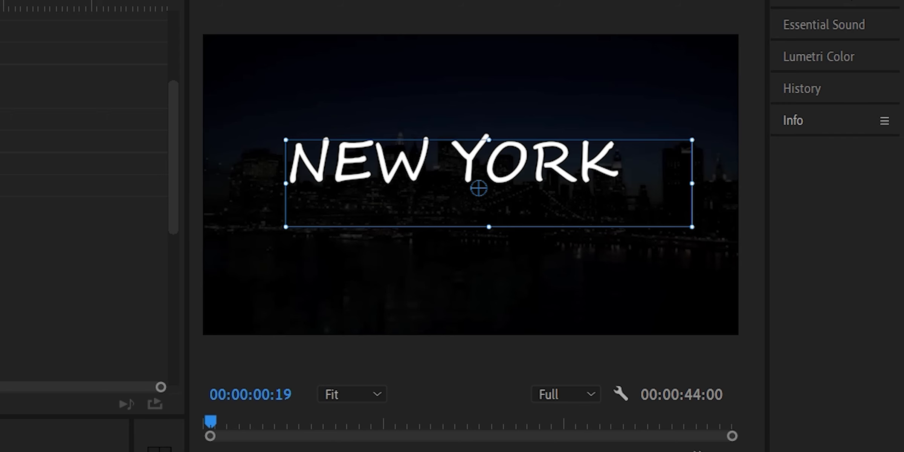
# Find the Write-on effect and apply it to the Transparent Video clip on track V3
pyautogui.click(805, 1)
pyautogui.write('wr')
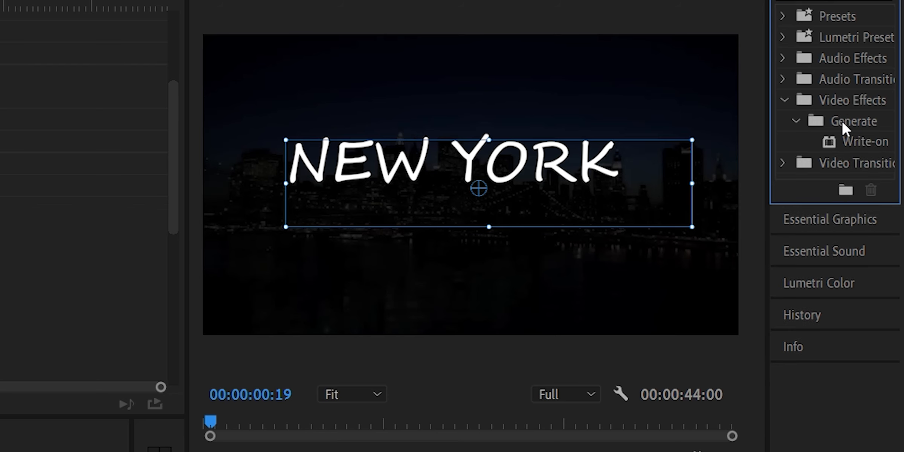
pyautogui.click(867, 145)
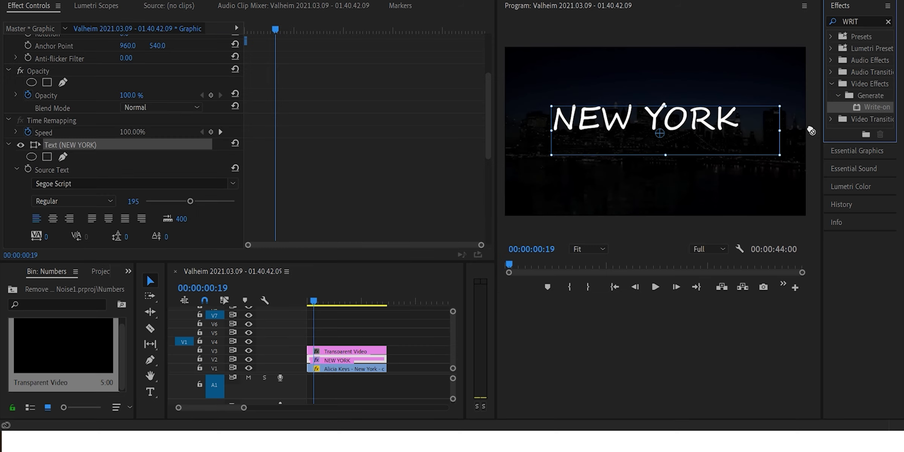
pyautogui.moveTo(811, 131); pyautogui.dragTo(349, 352)
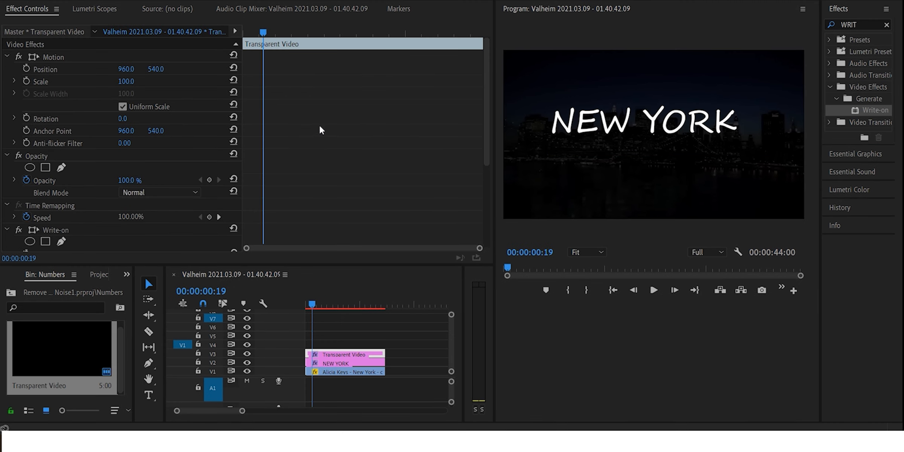
# At 00:00:00:19, keyframe the Write-on brush color as green 22F905 and the brush size as 20
pyautogui.scroll(-5, 112, 86)
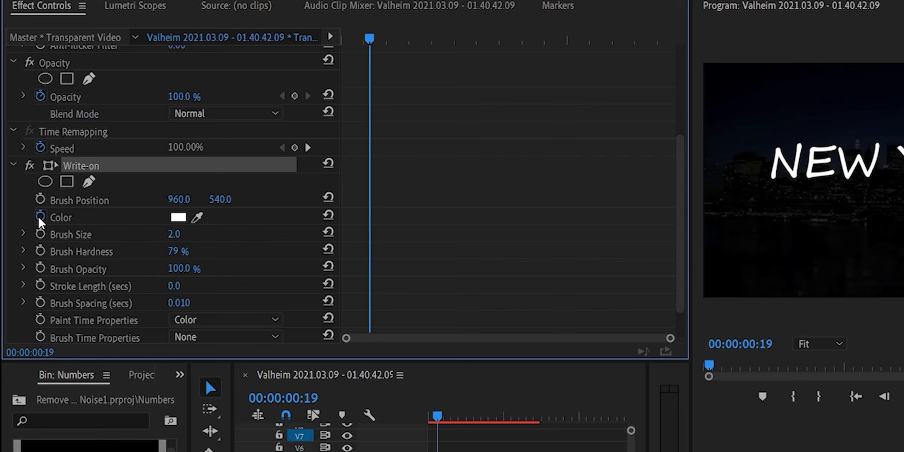
pyautogui.click(40, 217)
pyautogui.click(178, 218)
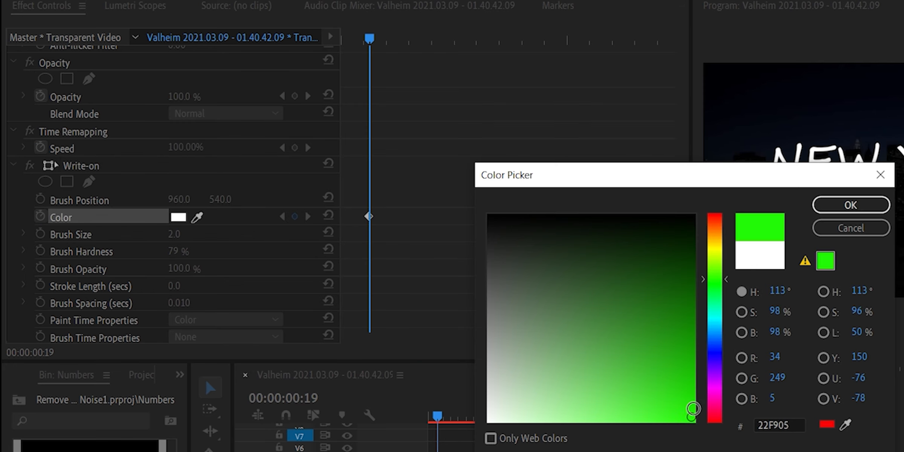
pyautogui.click(850, 206)
pyautogui.click(41, 234)
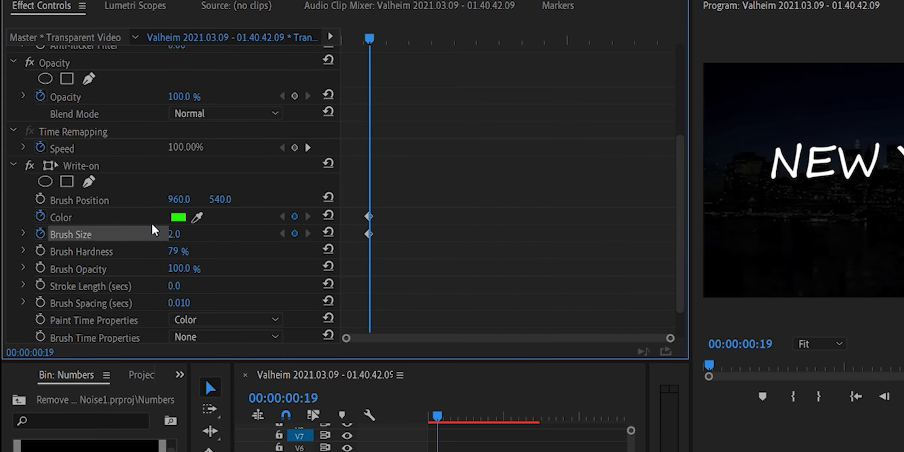
pyautogui.click(175, 237)
pyautogui.write('2')
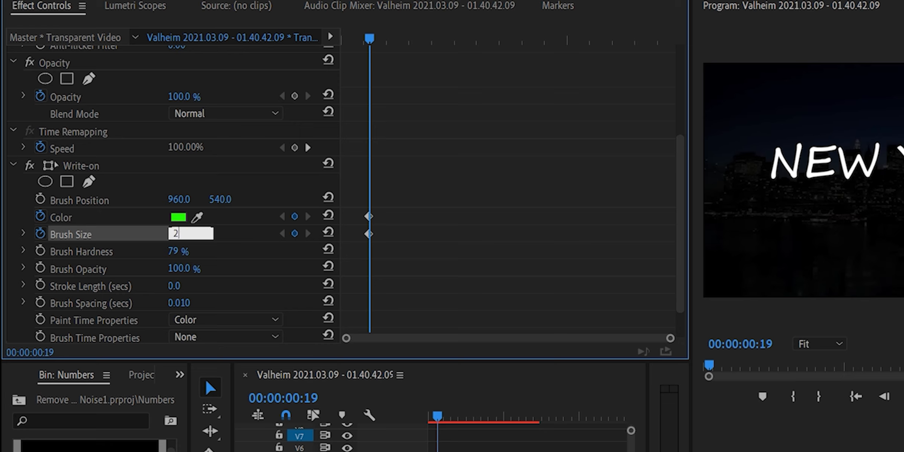
pyautogui.write('0')
pyautogui.press('Return')
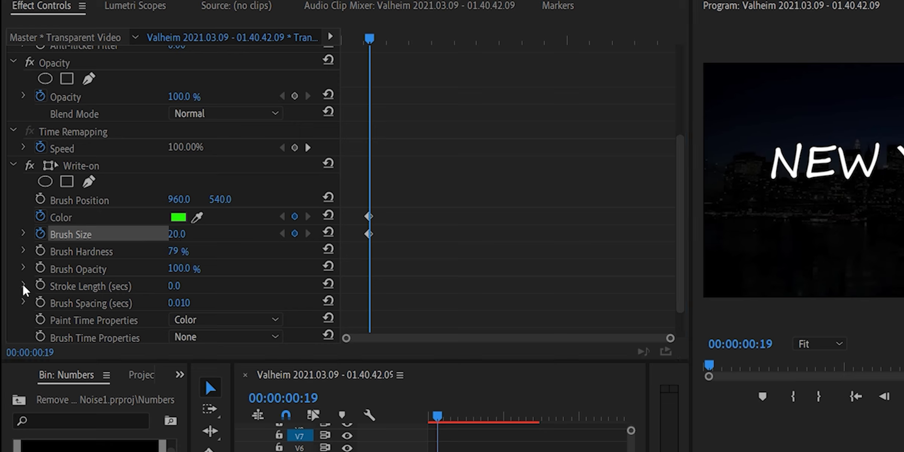
# Keyframe the Write-on stroke length at 5 seconds and the brush spacing at 0.001 seconds
pyautogui.click(40, 285)
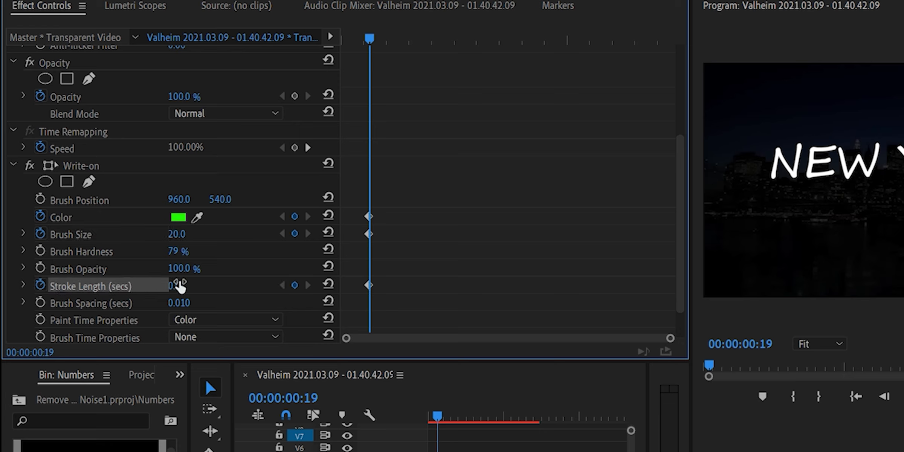
pyautogui.click(192, 287)
pyautogui.write('5')
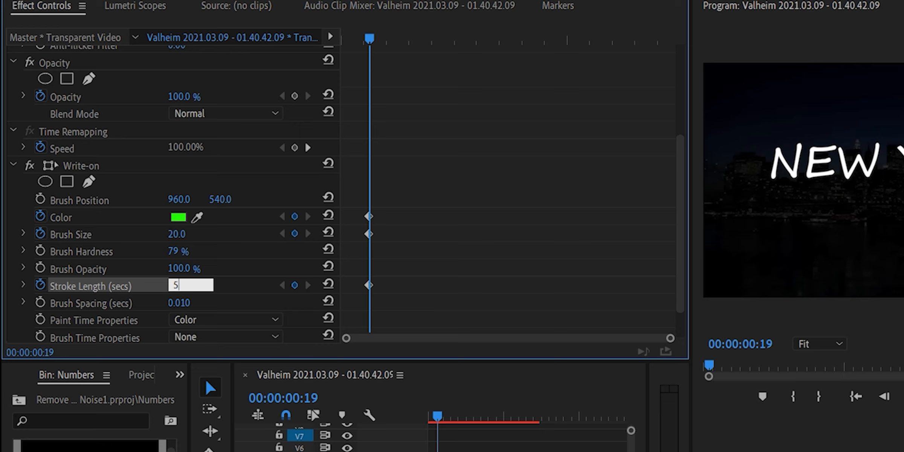
pyautogui.press('Return')
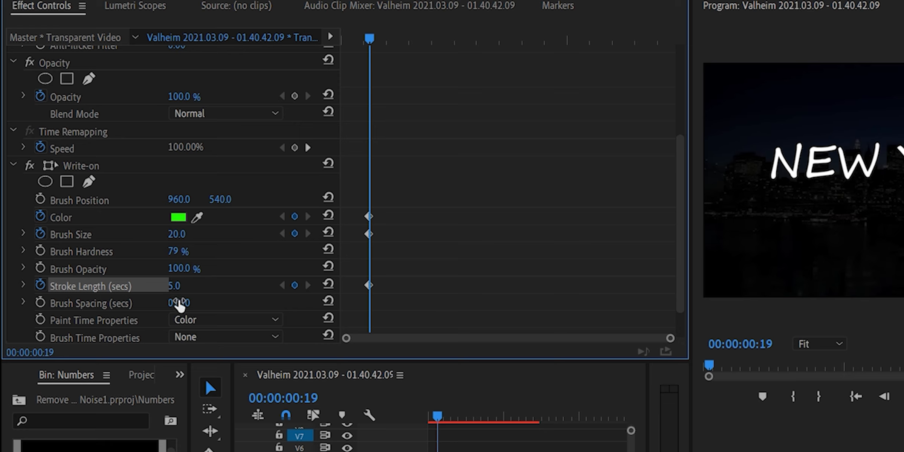
pyautogui.click(40, 303)
pyautogui.click(194, 302)
pyautogui.write('0.001')
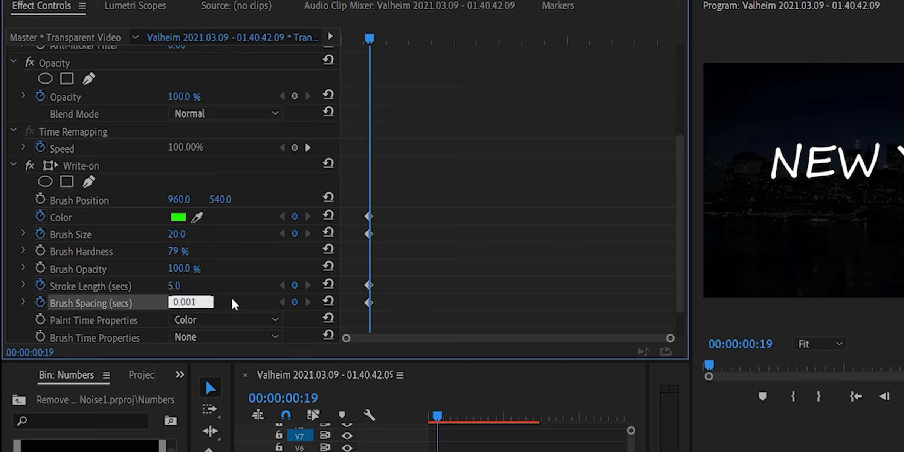
pyautogui.press('Return')
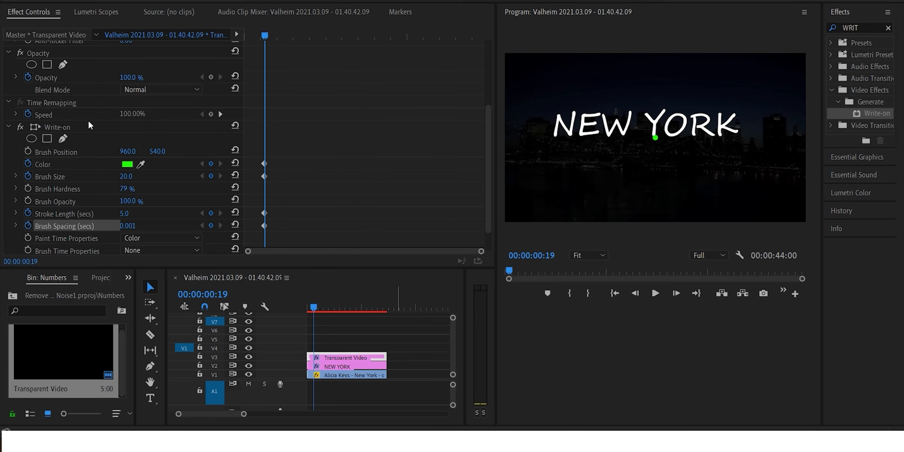
# Move the Write-on brush to the lower start of the N in the NEW YORK title, at position 319.4, 523.1
pyautogui.click(57, 129)
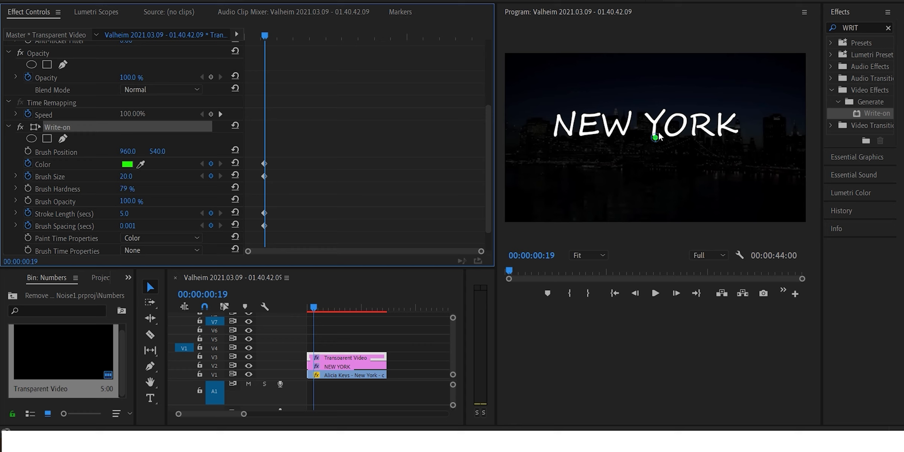
pyautogui.moveTo(655, 140); pyautogui.dragTo(639, 145)
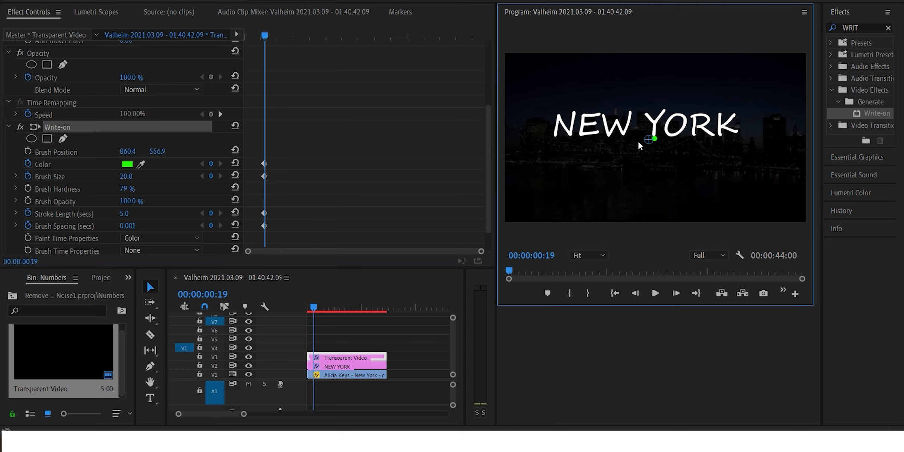
pyautogui.moveTo(555, 138); pyautogui.dragTo(556, 135)
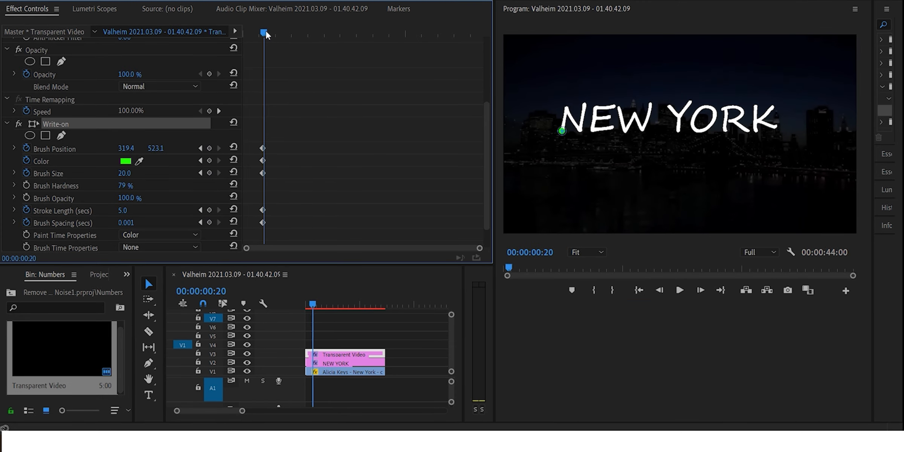
# From 00:00:00:26 on, advance through the frames and move the Write-on brush along the letters to trace the NEW YORK title
pyautogui.moveTo(267, 34); pyautogui.dragTo(274, 34)
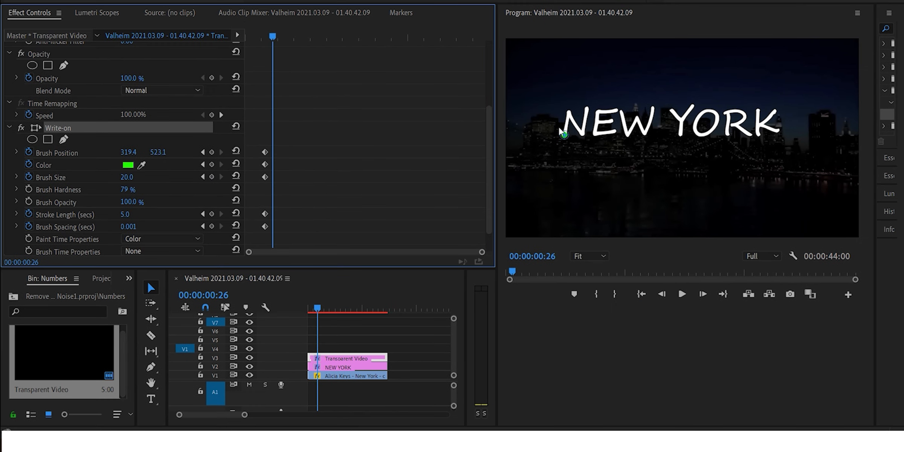
pyautogui.moveTo(563, 132)
pyautogui.mouseDown()
pyautogui.moveTo(567, 109)
pyautogui.moveTo(579, 131)
pyautogui.moveTo(582, 110)
pyautogui.moveTo(599, 111)
pyautogui.mouseUp()
pyautogui.press('Right')
pyautogui.press('Right')
pyautogui.press('Right')
pyautogui.press('Right')
pyautogui.press('Right')
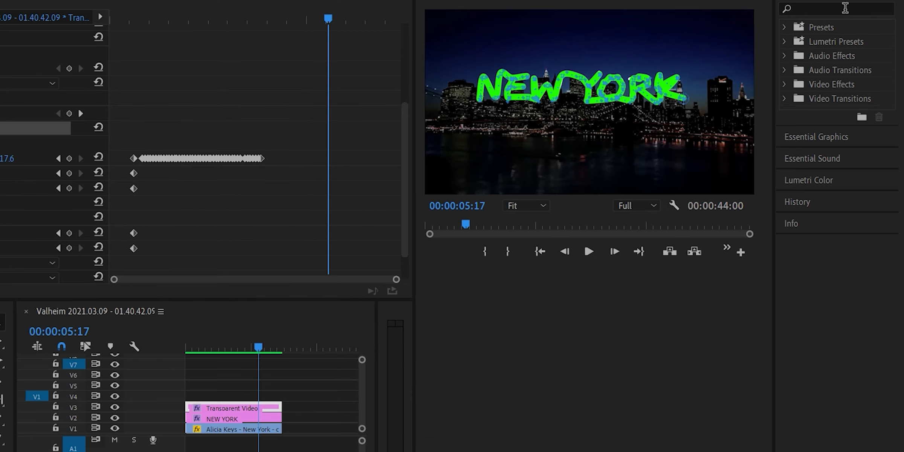
# Find the Track Matte Key effect, apply it to the NEW YORK title clip on V2 and open its Matte choices
pyautogui.click(855, 18)
pyautogui.write('TRAC')
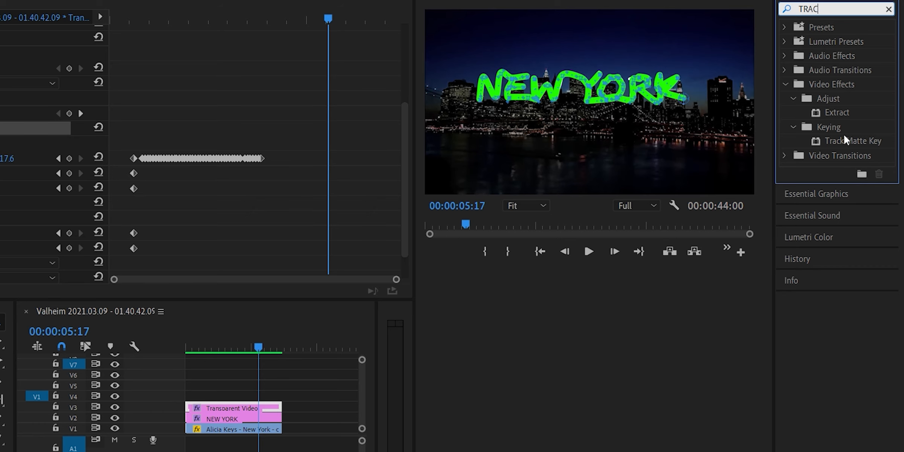
pyautogui.click(852, 141)
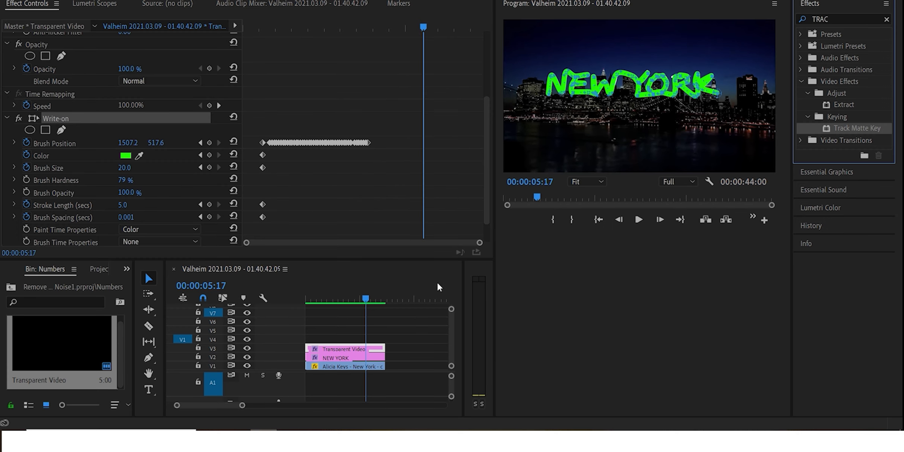
pyautogui.moveTo(438, 286); pyautogui.dragTo(381, 358)
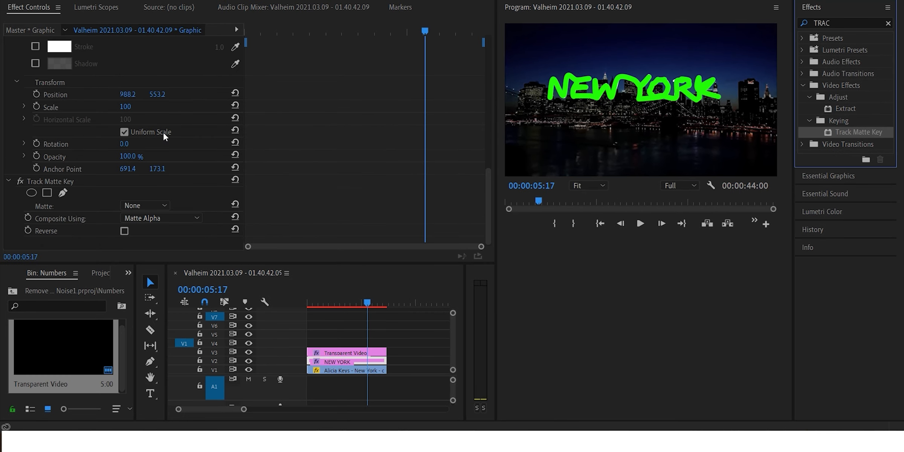
pyautogui.click(155, 206)
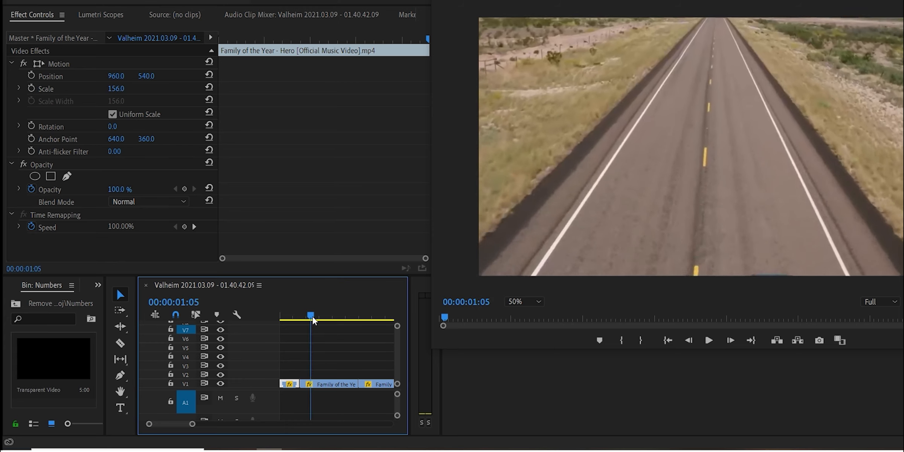
# Add a HERO text title over the band footage at the start of the sequence
pyautogui.moveTo(313, 316); pyautogui.dragTo(281, 321)
pyautogui.click(292, 384)
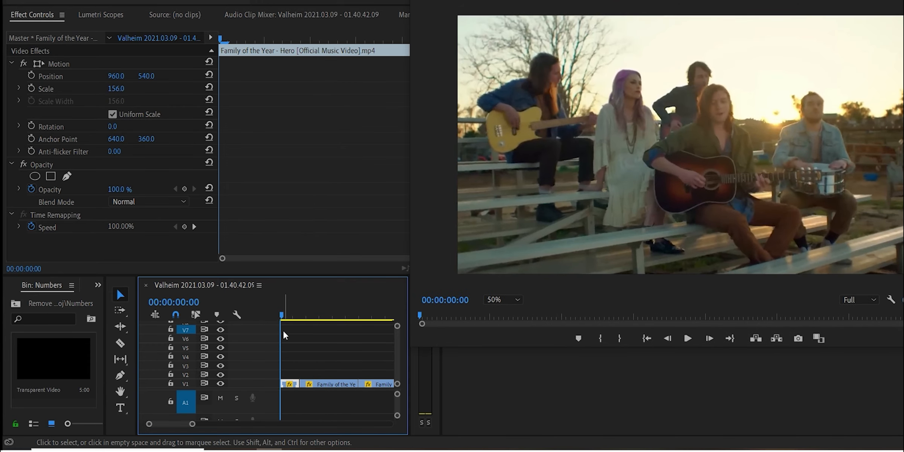
pyautogui.click(121, 408)
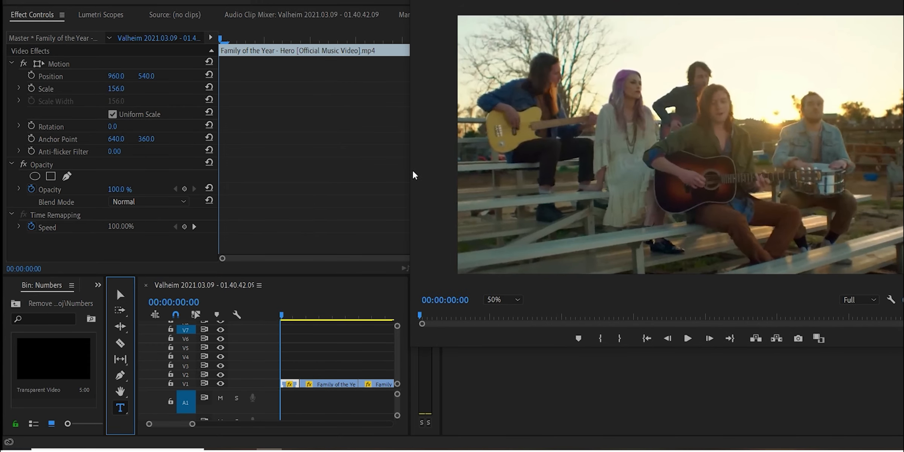
pyautogui.click(469, 92)
pyautogui.write('HERO')
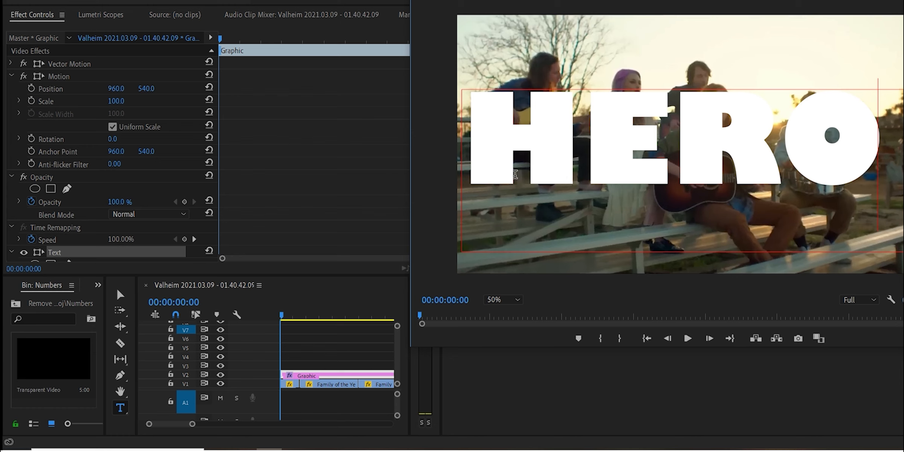
# Select the whole HERO title text and set its font size to 500
pyautogui.scroll(-3, 208, 215)
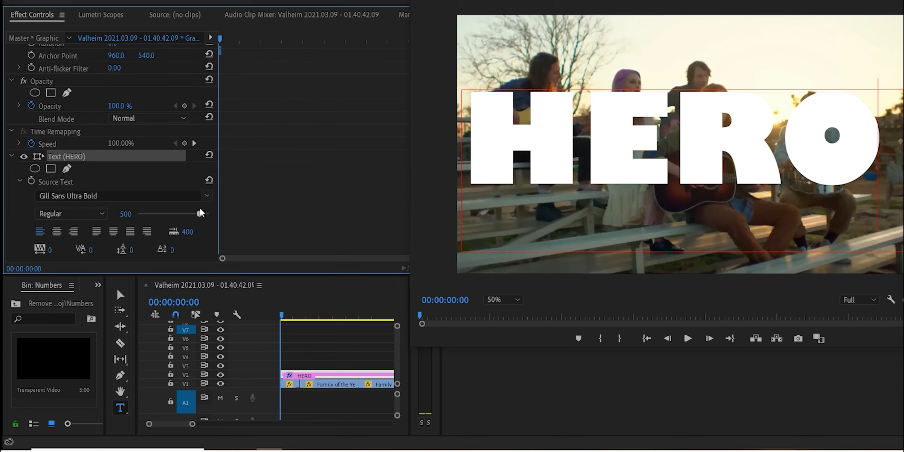
pyautogui.moveTo(858, 151); pyautogui.dragTo(464, 152)
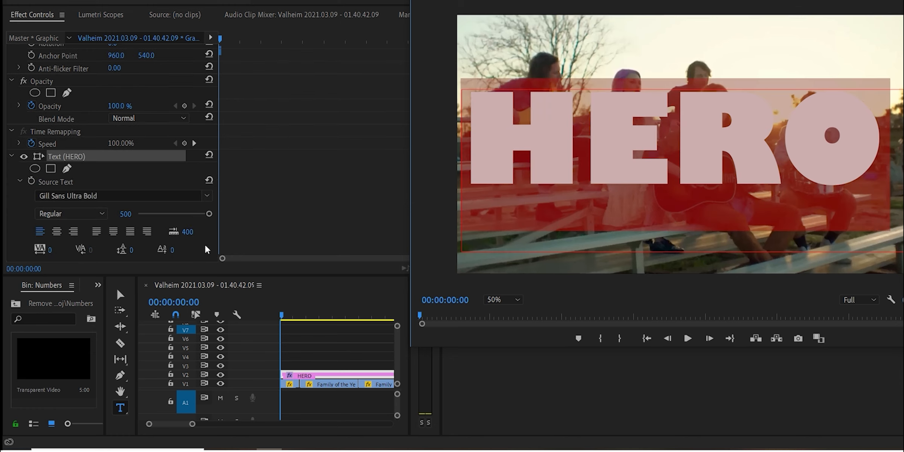
pyautogui.moveTo(209, 214); pyautogui.dragTo(232, 216)
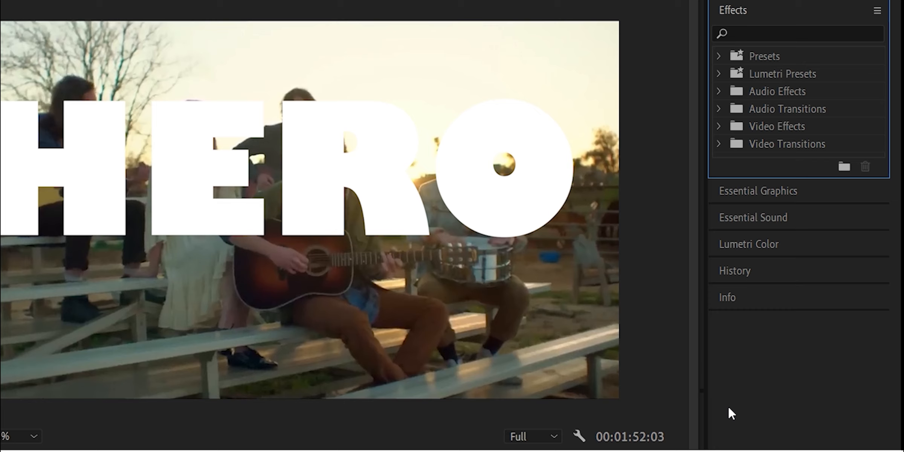
# Apply Track Matte Key to Nested Sequence 09 on V1, set its matte to Video 2 and play the result from the start
pyautogui.click(764, 33)
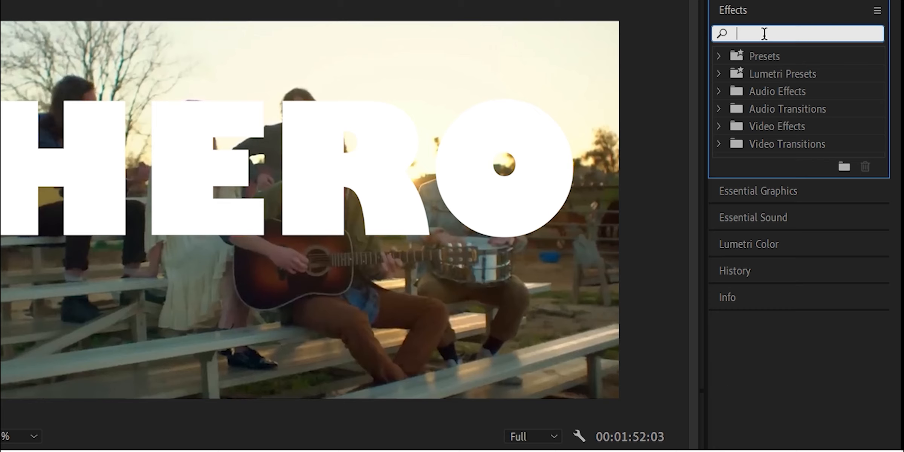
pyautogui.write('TRACK')
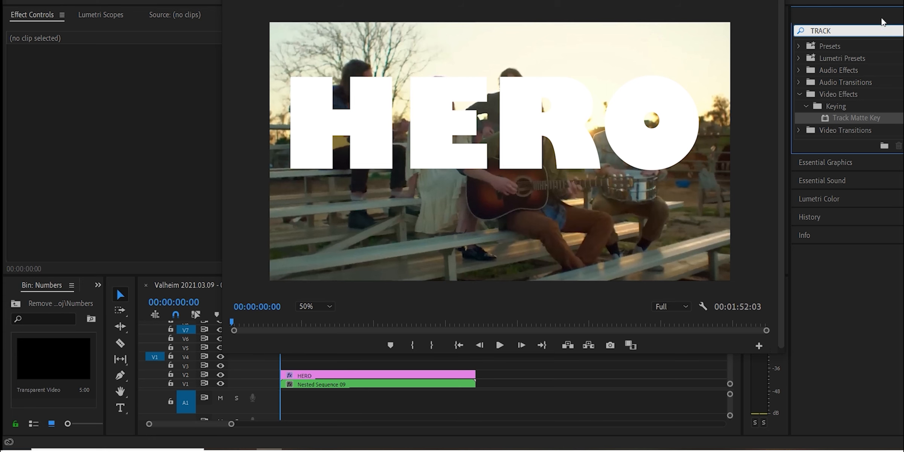
pyautogui.moveTo(854, 119); pyautogui.dragTo(330, 381)
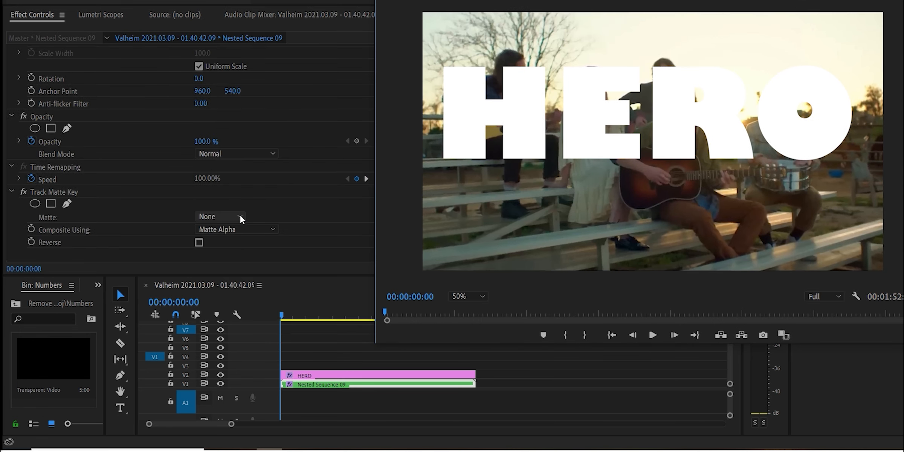
pyautogui.click(241, 216)
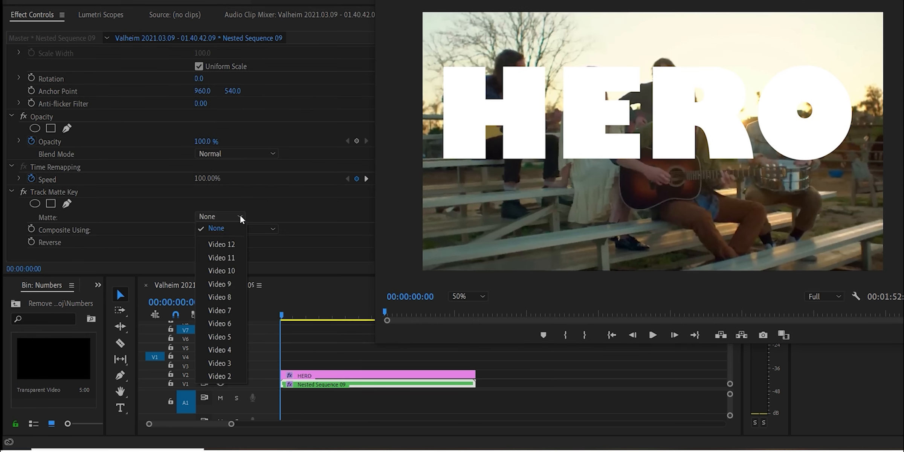
pyautogui.click(235, 375)
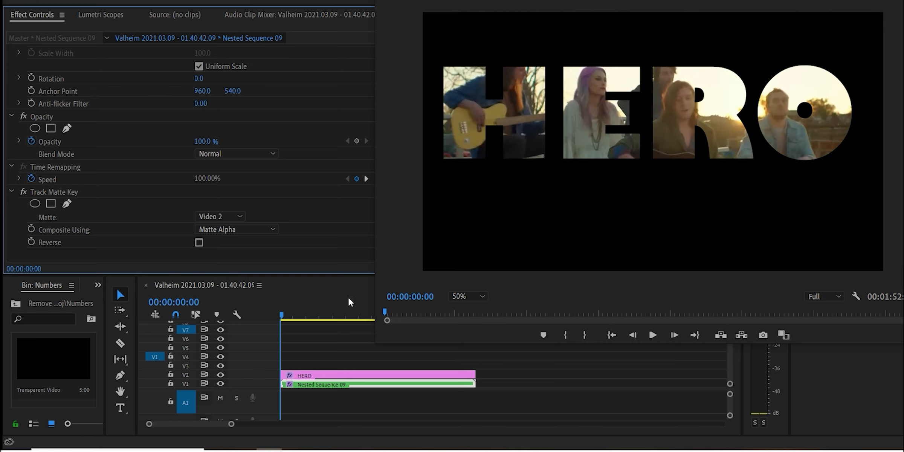
pyautogui.click(270, 312)
pyautogui.press('space')
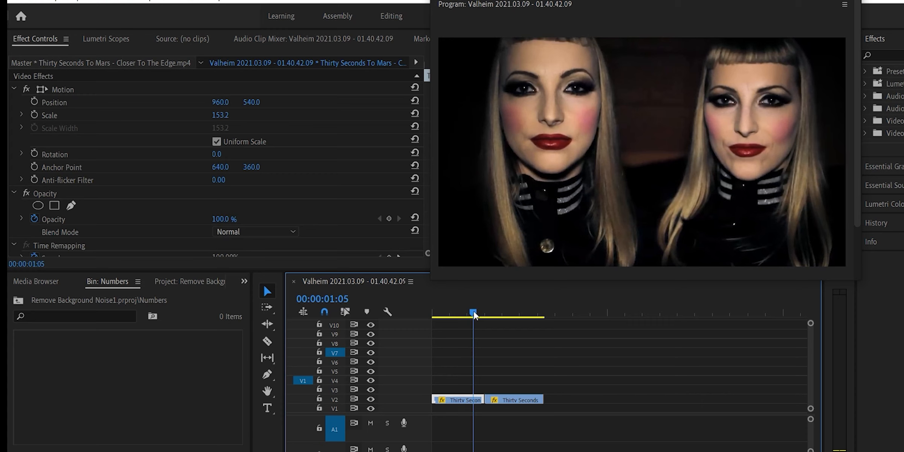
# Create an adjustment layer and place it on track V3 above the two Thirty Seconds To Mars clips, from the sequence start
pyautogui.moveTo(472, 313); pyautogui.dragTo(497, 326)
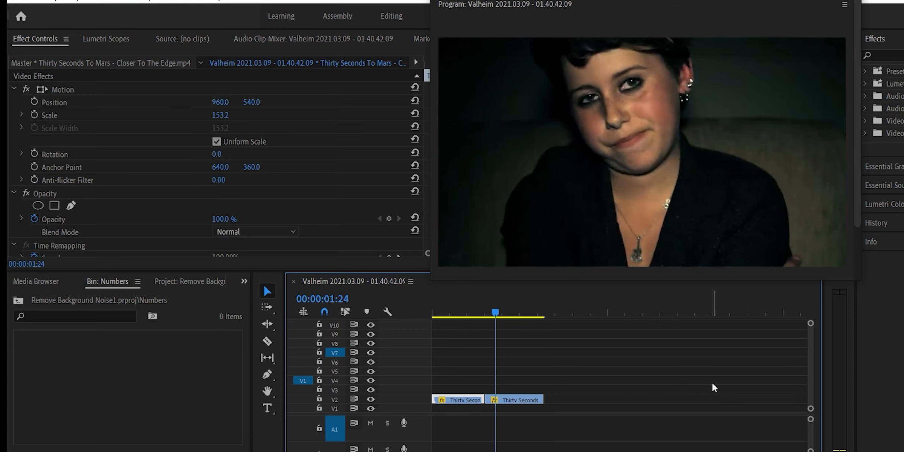
pyautogui.rightClick(156, 389)
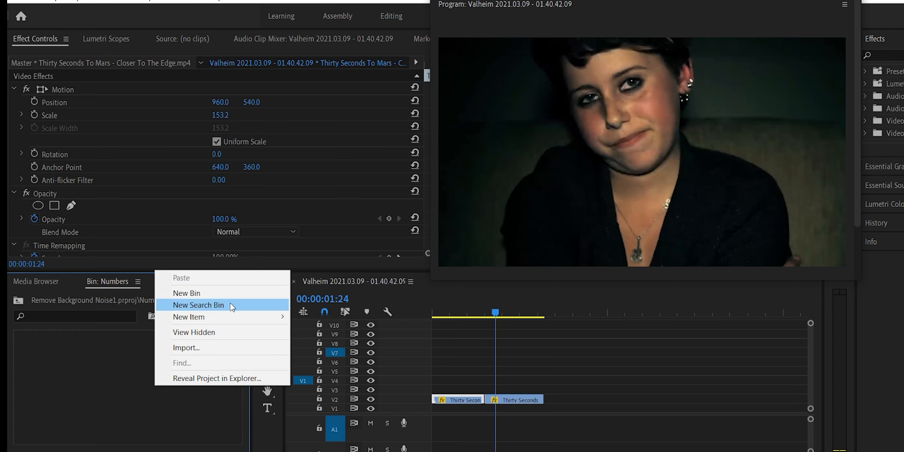
pyautogui.moveTo(245, 320)
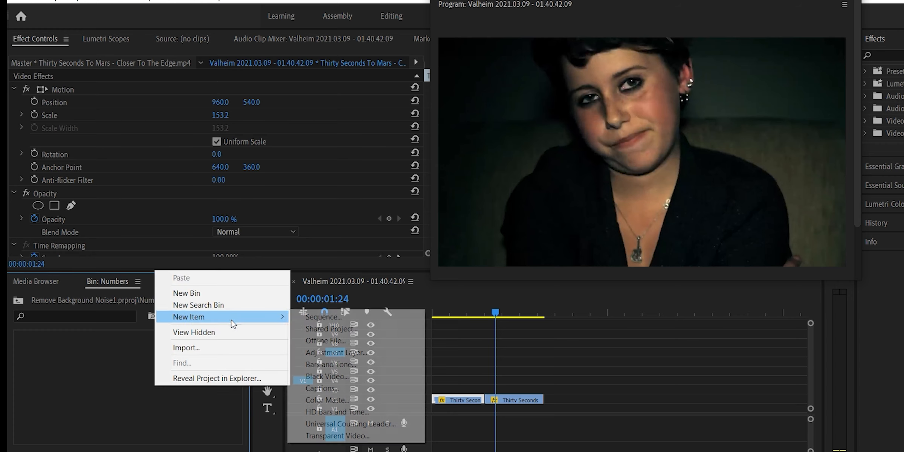
pyautogui.click(325, 353)
pyautogui.click(501, 281)
pyautogui.moveTo(88, 387); pyautogui.dragTo(434, 395)
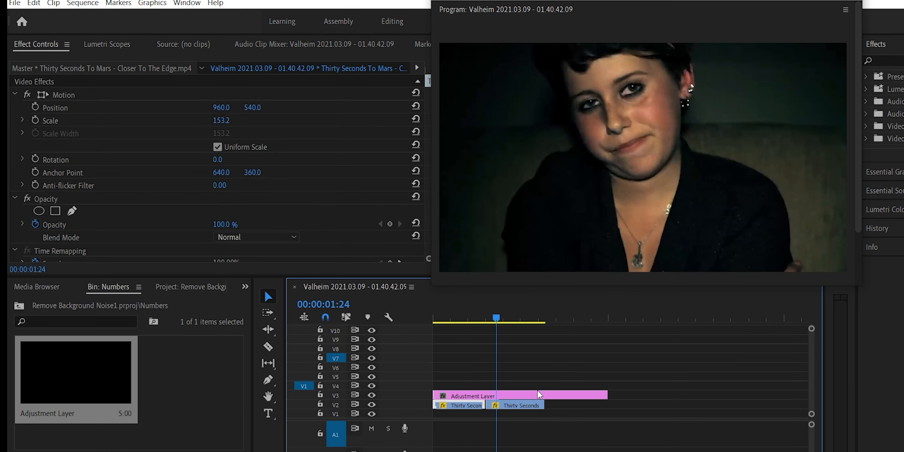
# Shorten the adjustment layer to a duration of 8 frames and centre it over the cut between the two clips
pyautogui.click(595, 394)
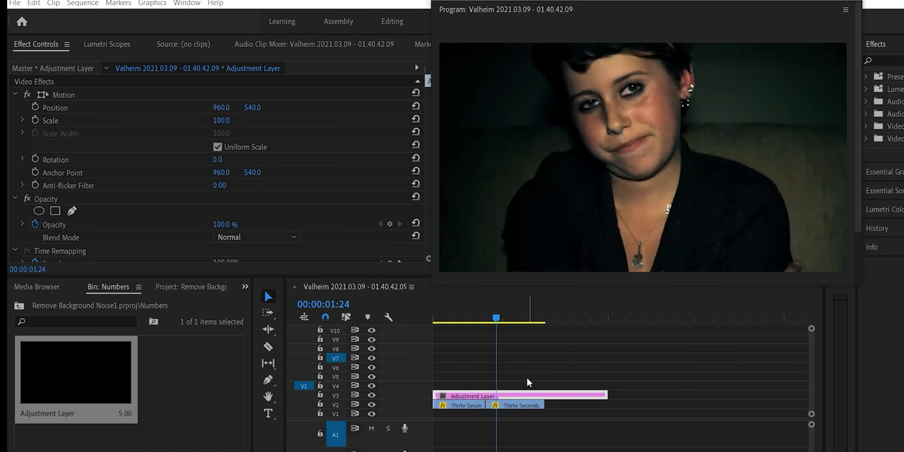
pyautogui.rightClick(462, 395)
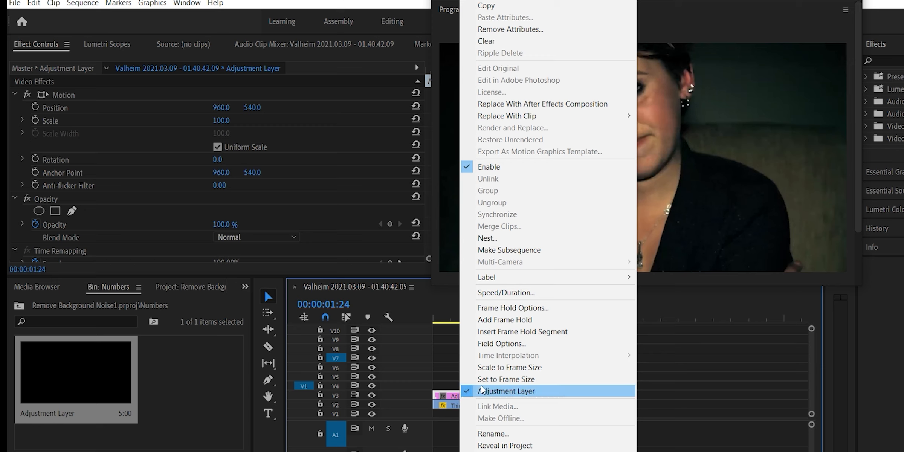
pyautogui.click(533, 298)
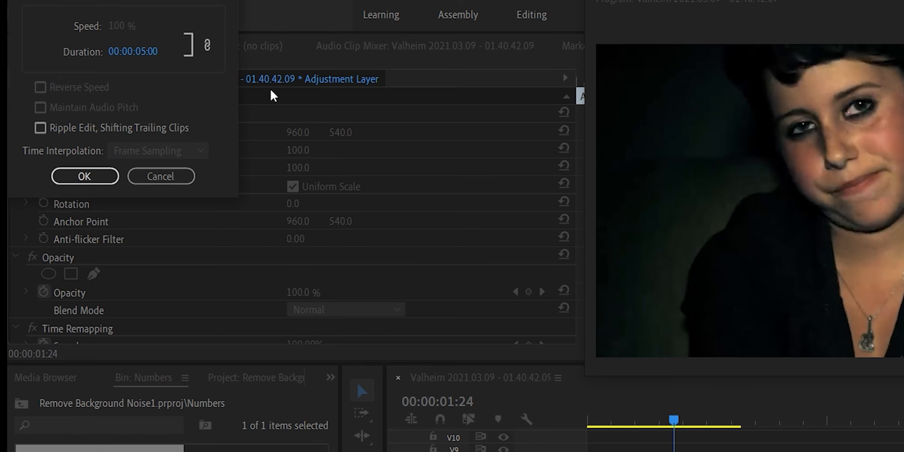
pyautogui.click(134, 50)
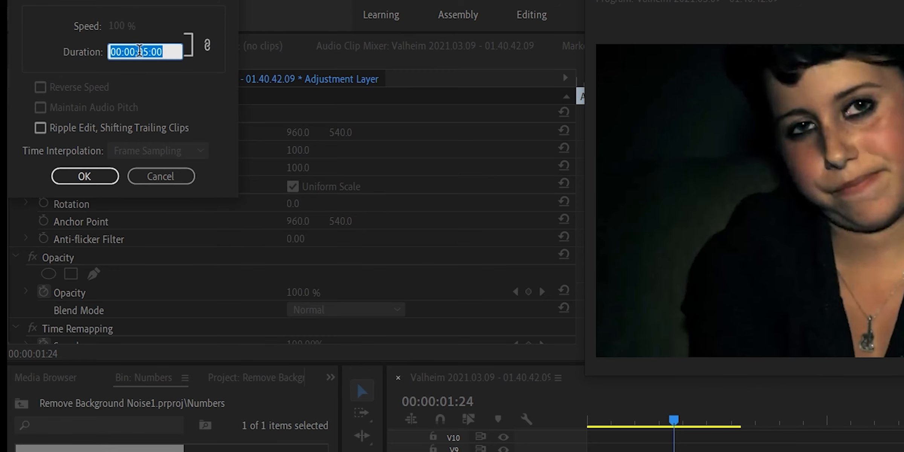
pyautogui.write('8')
pyautogui.press('Return')
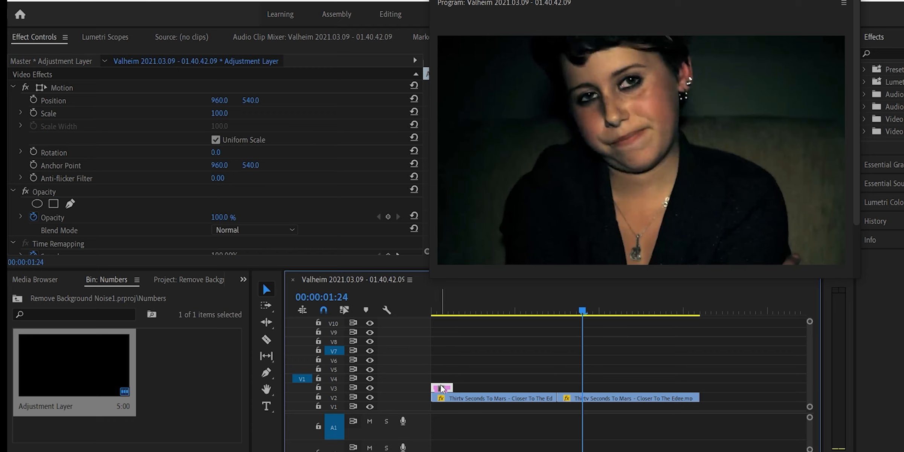
pyautogui.moveTo(444, 388); pyautogui.dragTo(557, 388)
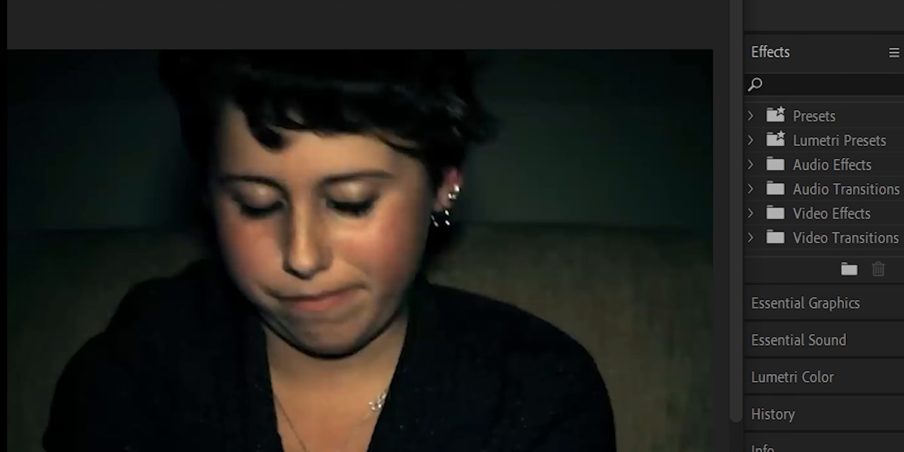
# Find the Levels effect and apply it to the adjustment layer over the cut
pyautogui.click(810, 83)
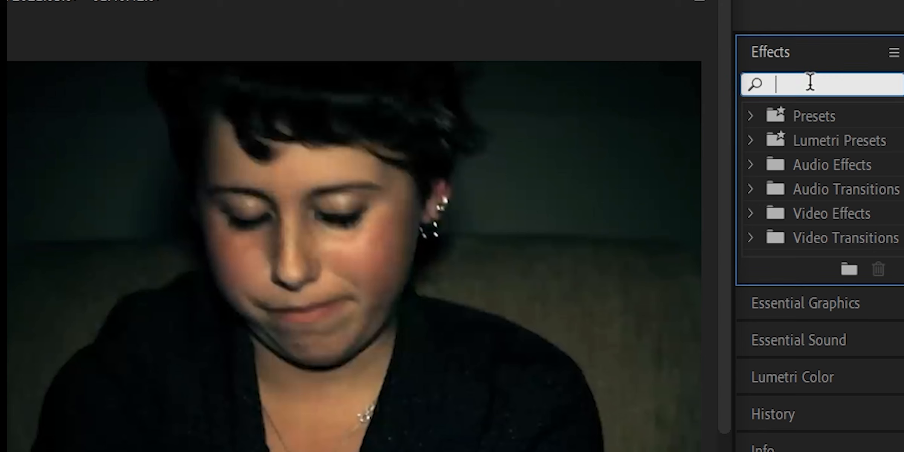
pyautogui.write('lev')
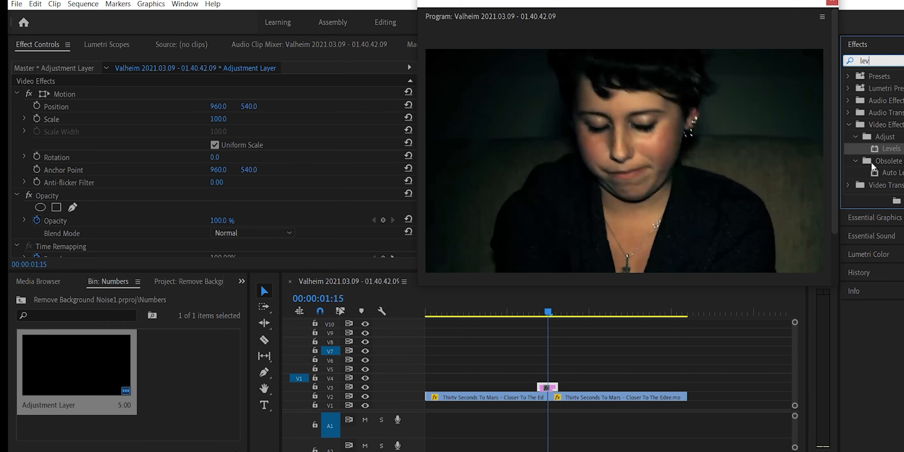
pyautogui.moveTo(903, 152); pyautogui.dragTo(554, 384)
# Keyframe the Levels (RGB) White Input Level at 255 at the adjustment layer's start, 0 at the cut and 255 at its end
pyautogui.click(538, 313)
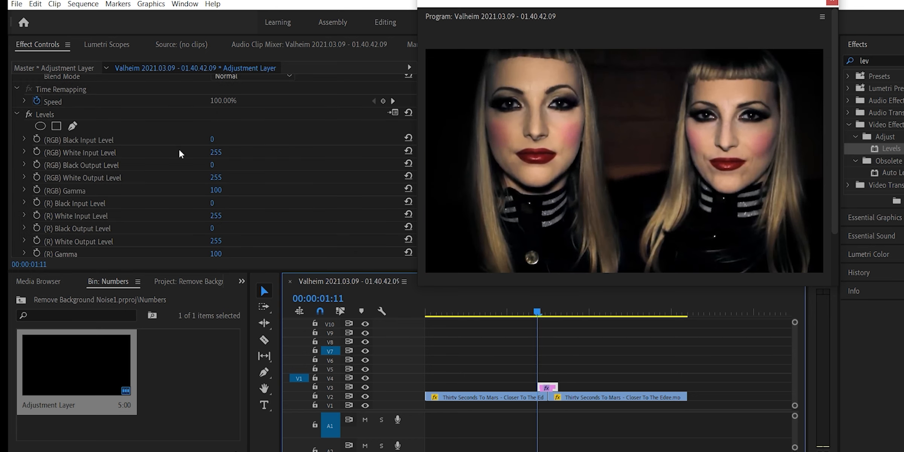
pyautogui.click(37, 151)
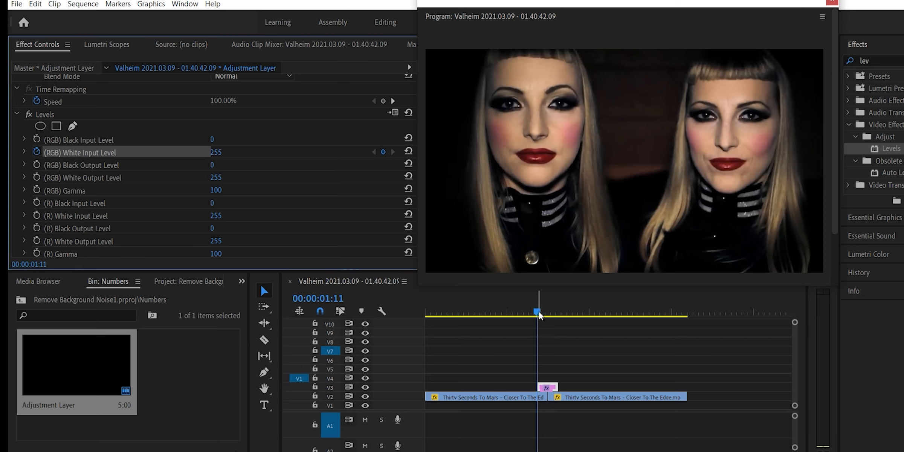
pyautogui.moveTo(537, 312); pyautogui.dragTo(549, 313)
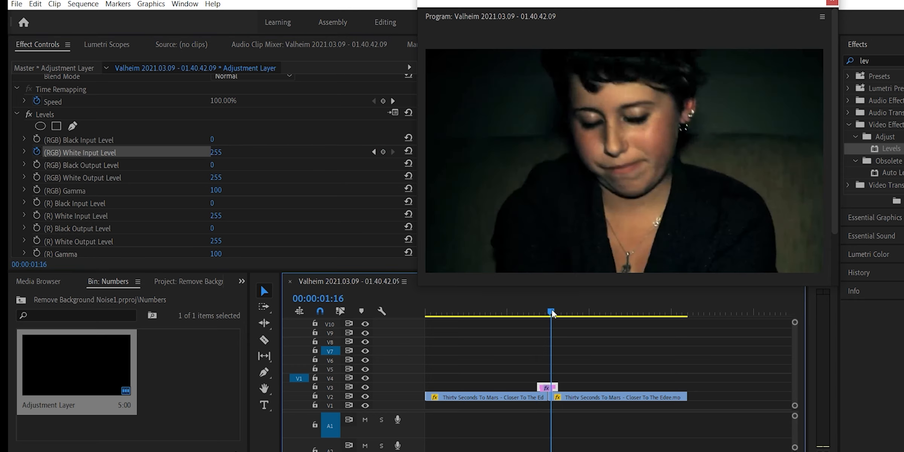
pyautogui.click(218, 153)
pyautogui.write('0')
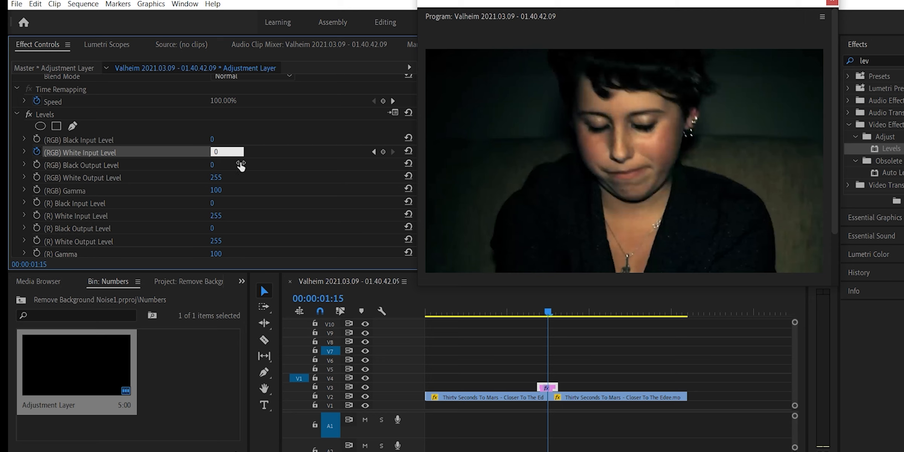
pyautogui.press('Return')
pyautogui.moveTo(550, 316); pyautogui.dragTo(563, 319)
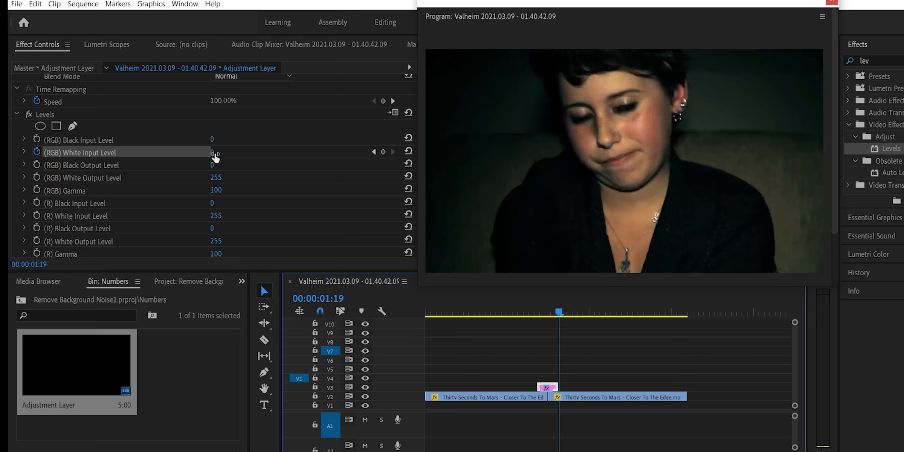
pyautogui.click(216, 152)
pyautogui.write('255')
pyautogui.press('Return')
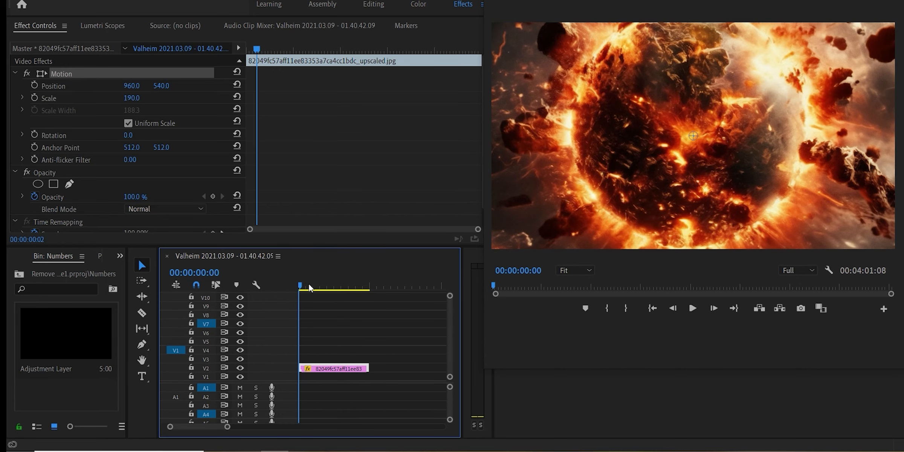
# Keyframe the exploding planet image's Scale from 190 at 00:00:00:00 to 320 at 00:00:04:19
pyautogui.moveTo(309, 288)
pyautogui.mouseDown()
pyautogui.moveTo(368, 296)
pyautogui.moveTo(294, 295)
pyautogui.mouseUp()
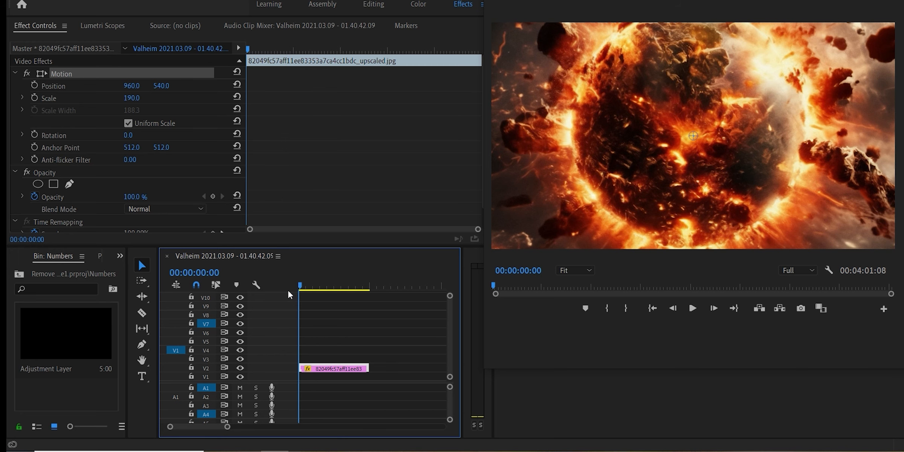
pyautogui.click(35, 98)
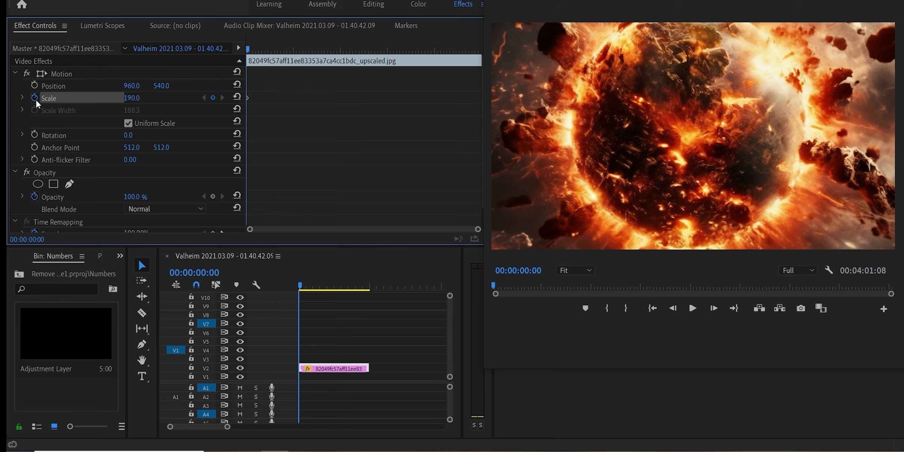
pyautogui.moveTo(243, 52); pyautogui.dragTo(466, 59)
pyautogui.click(140, 94)
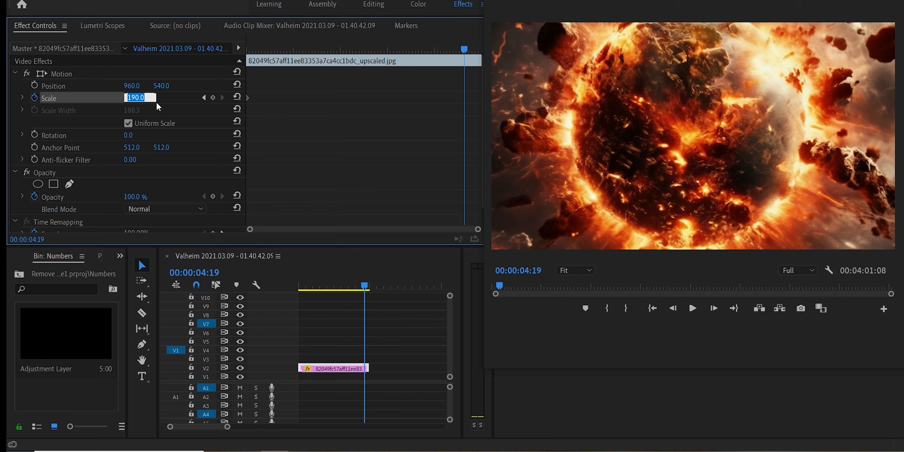
pyautogui.write('320')
pyautogui.press('Return')
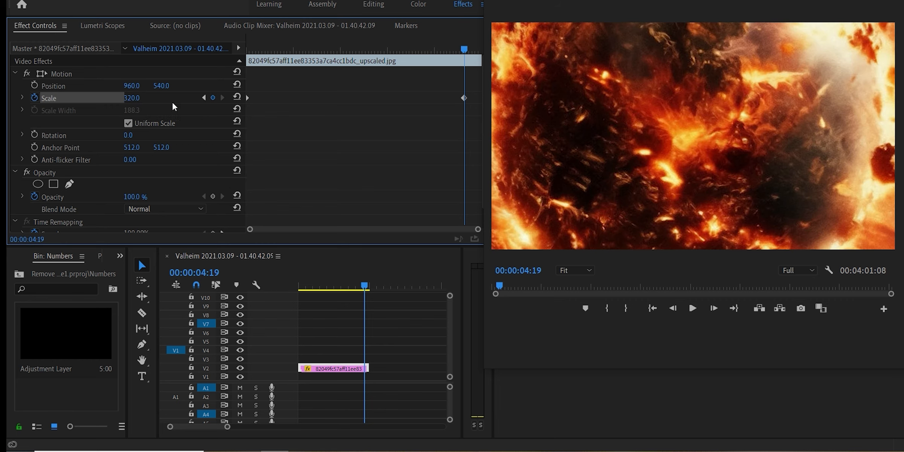
# Keyframe the planet image's Position from 960, 540 at 00:00:00:01 to 960, 1046 at 00:00:04:19, and play from the start
pyautogui.click(249, 49)
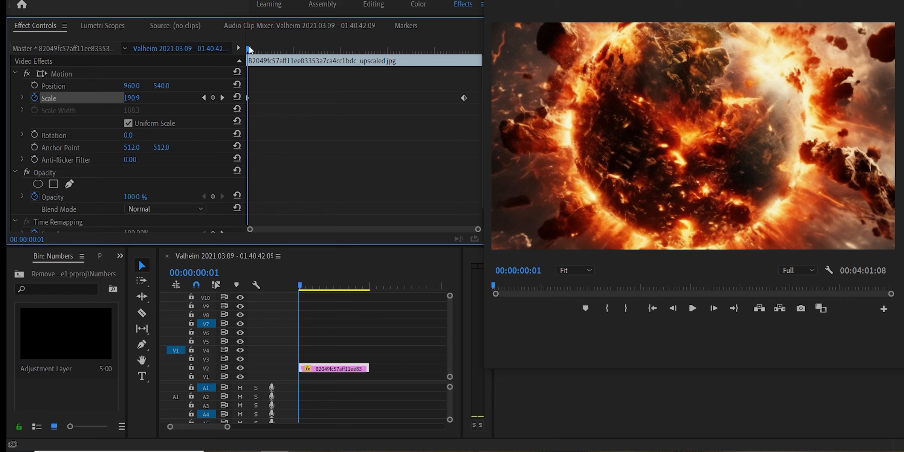
pyautogui.click(34, 86)
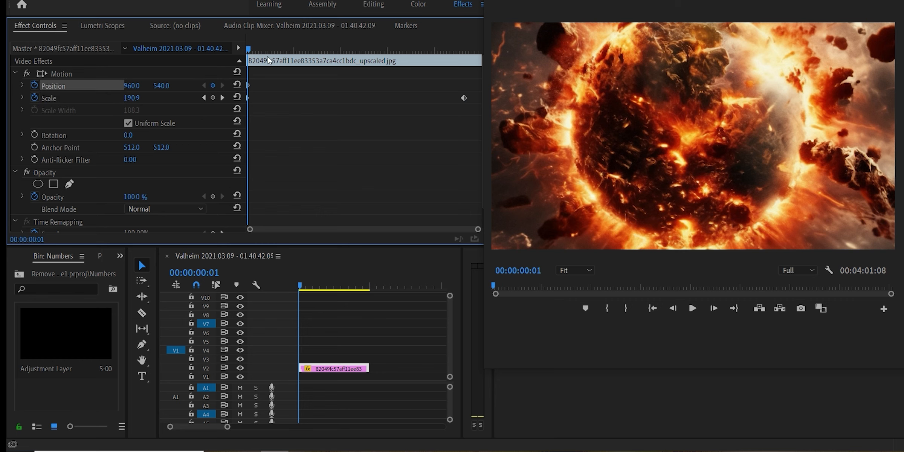
pyautogui.moveTo(256, 53); pyautogui.dragTo(466, 66)
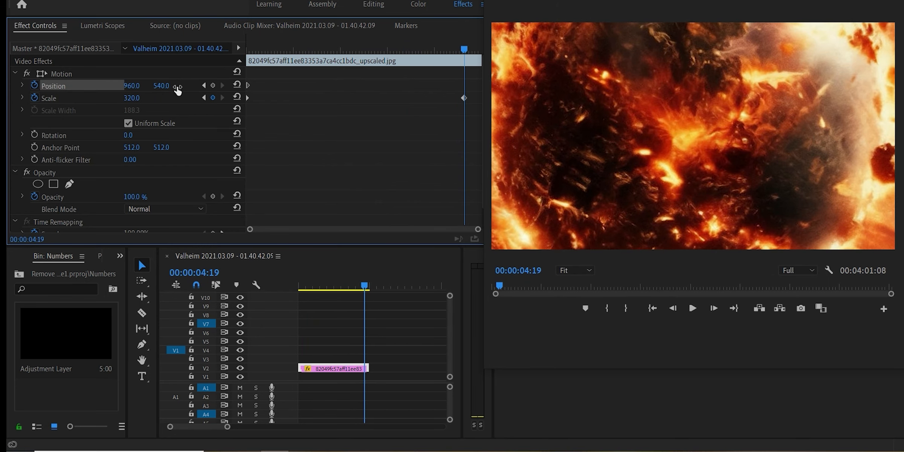
pyautogui.moveTo(178, 90); pyautogui.dragTo(368, 90)
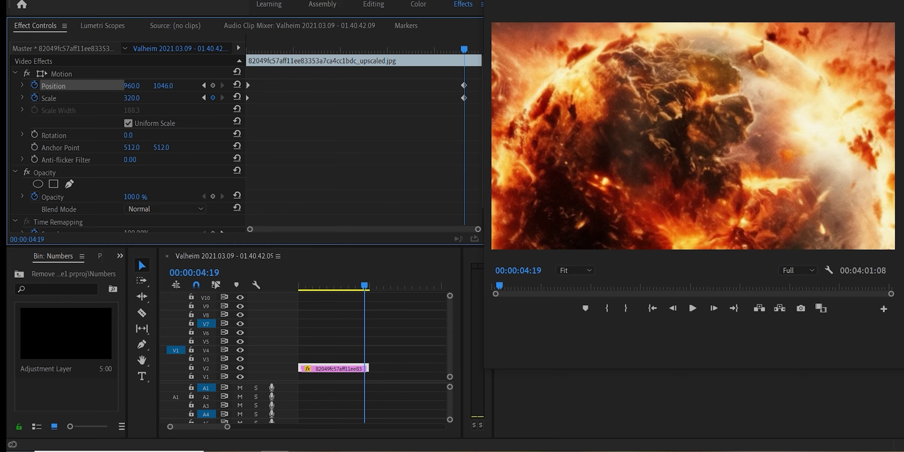
pyautogui.press('Home')
pyautogui.press('space')
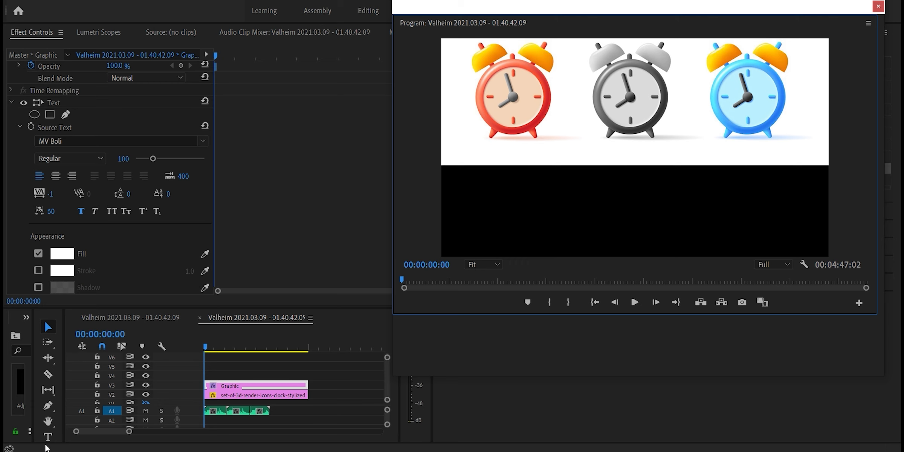
# Add a row of consecutive years starting with 2000 below the clocks, in Tw Cen MT Condensed Extra Bold at size 135
pyautogui.click(48, 437)
pyautogui.click(463, 209)
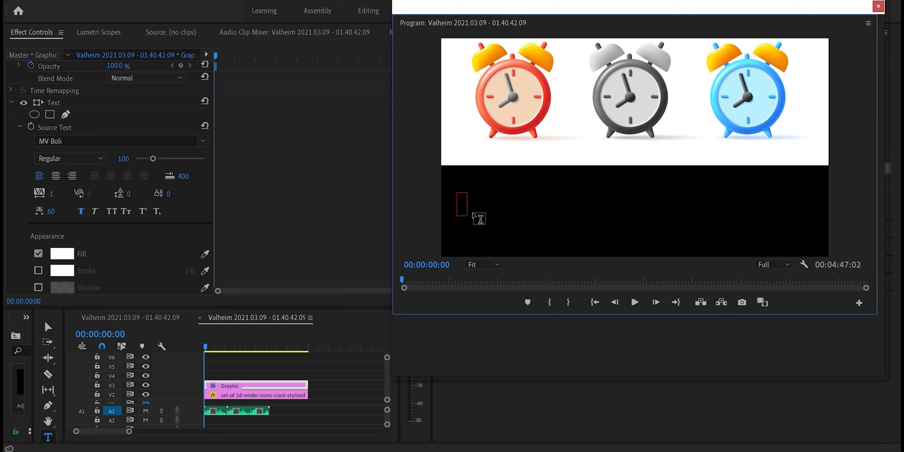
pyautogui.write('2000 2001 2002 2003 2004 2005 2006')
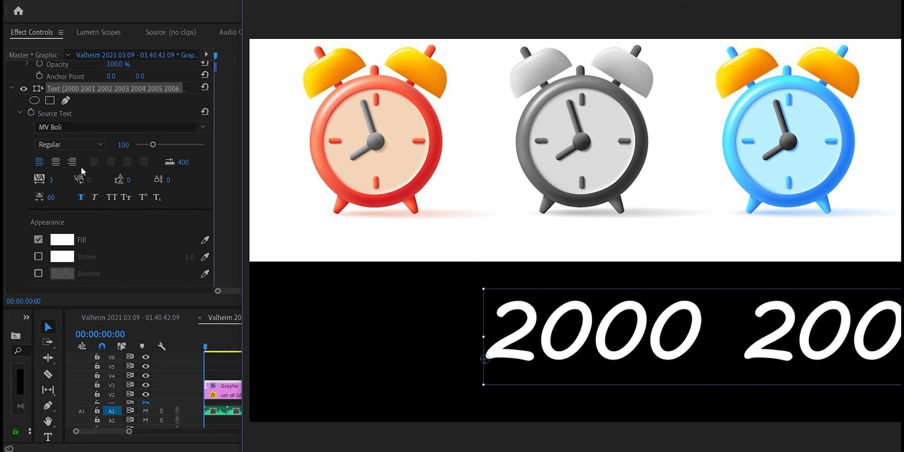
pyautogui.moveTo(157, 148); pyautogui.dragTo(158, 144)
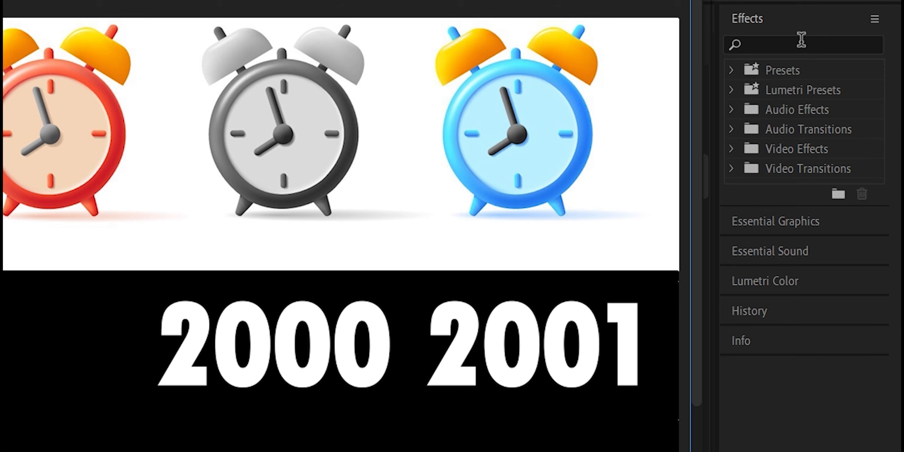
# Find the Gaussian Blur effect and apply it to the years text graphic on V3
pyautogui.click(801, 39)
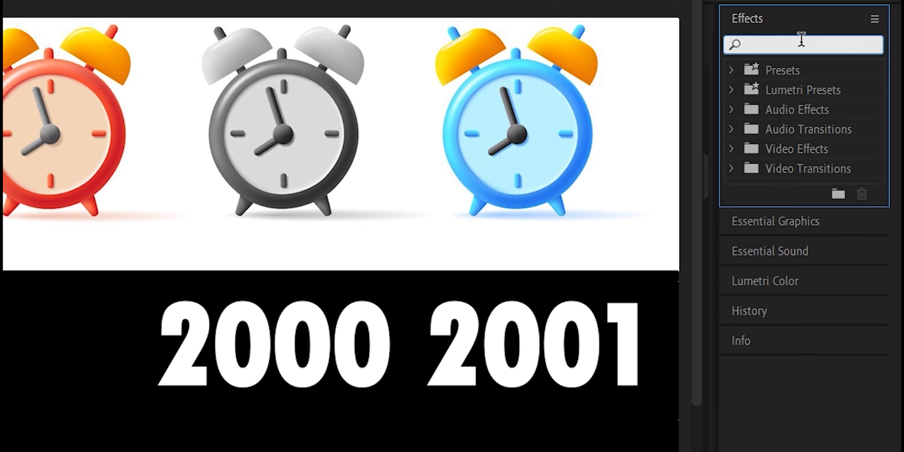
pyautogui.write('gaus')
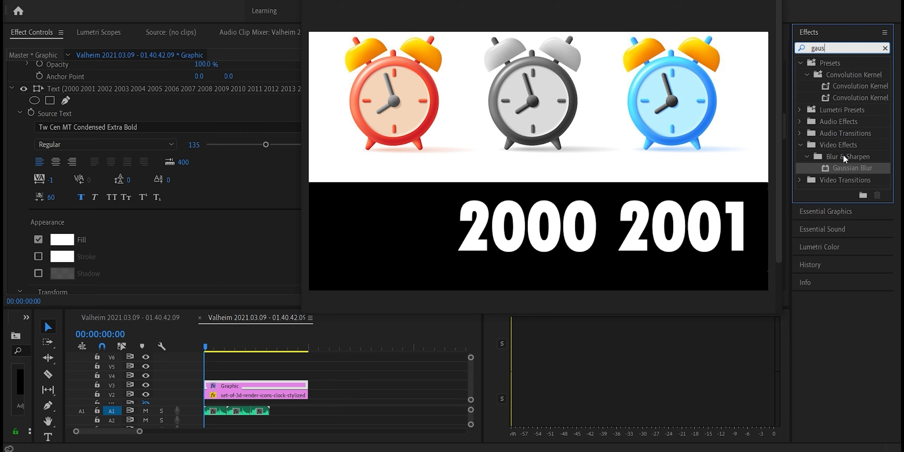
pyautogui.moveTo(845, 168); pyautogui.dragTo(237, 386)
pyautogui.moveTo(236, 386); pyautogui.dragTo(237, 386)
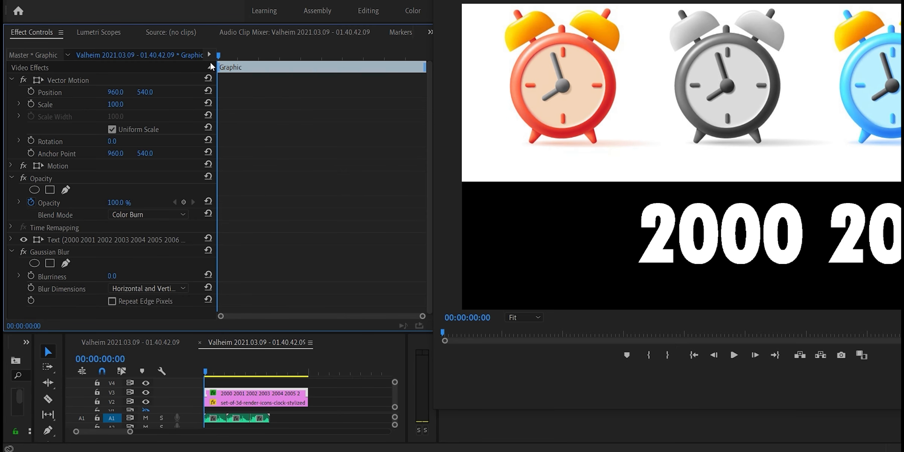
# Keyframe the years text from 00:00:00:00 to 00:00:03:04, moving horizontal Vector Motion Position from 960 to -10527 with Blurriness 0 at both ends
pyautogui.click(31, 92)
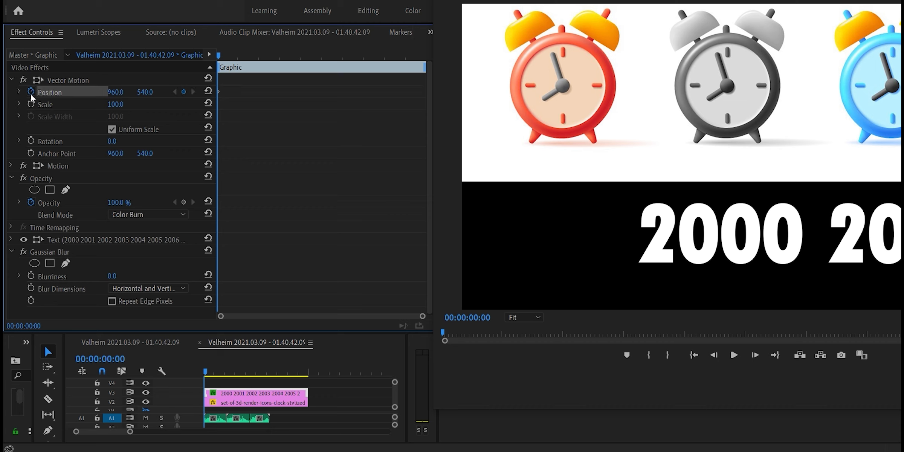
pyautogui.click(32, 276)
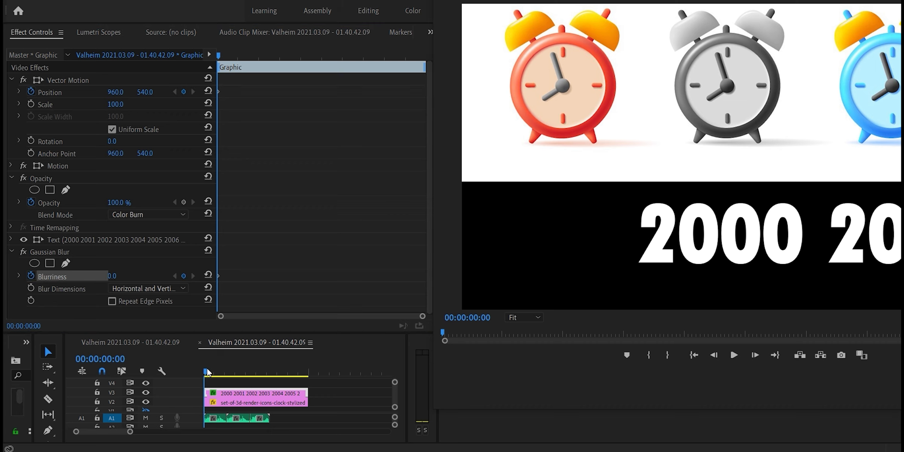
pyautogui.moveTo(206, 373); pyautogui.dragTo(272, 382)
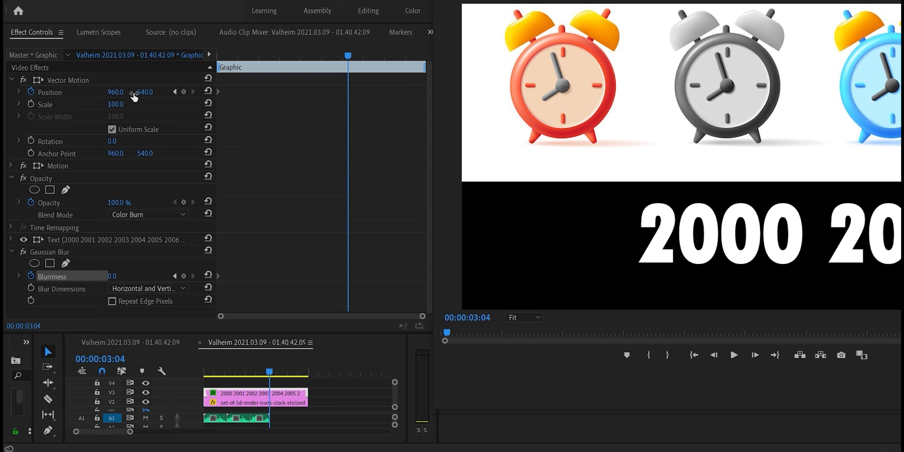
pyautogui.moveTo(133, 95); pyautogui.dragTo(16, 96)
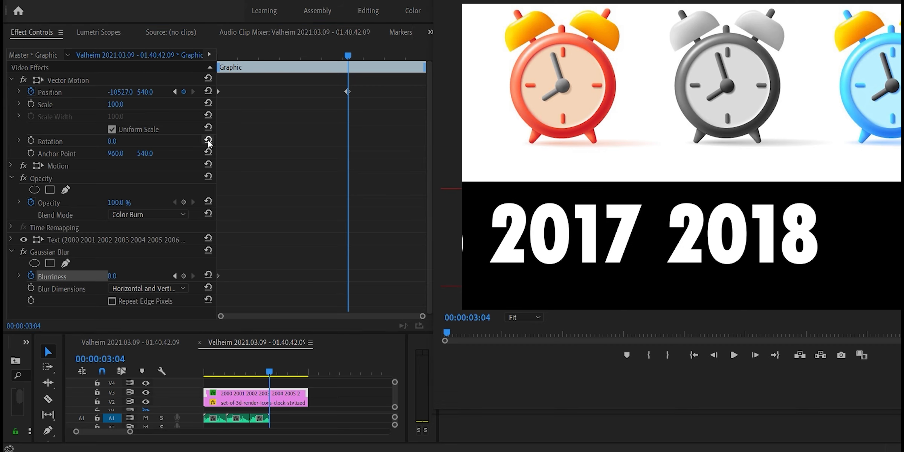
pyautogui.click(183, 276)
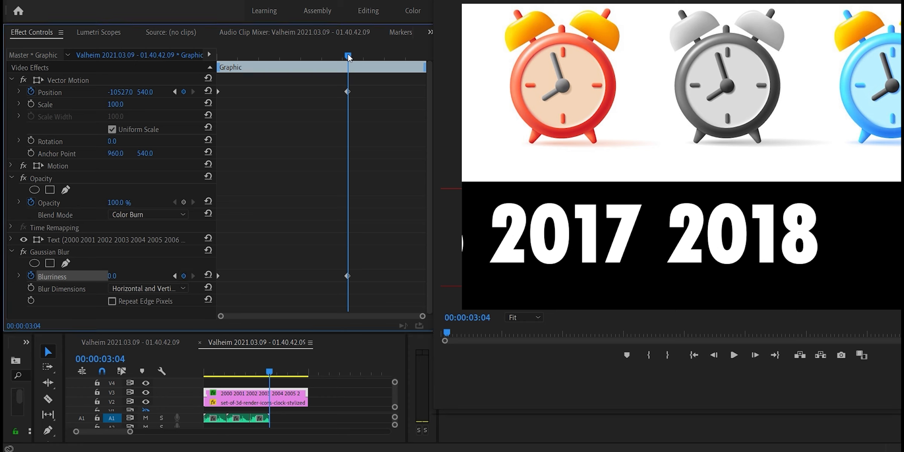
# Keyframe the years text's Gaussian Blur Blurriness to 200 at 00:00:01:14 and set Blur Dimensions to Horizontal
pyautogui.moveTo(349, 57); pyautogui.dragTo(281, 65)
pyautogui.click(112, 276)
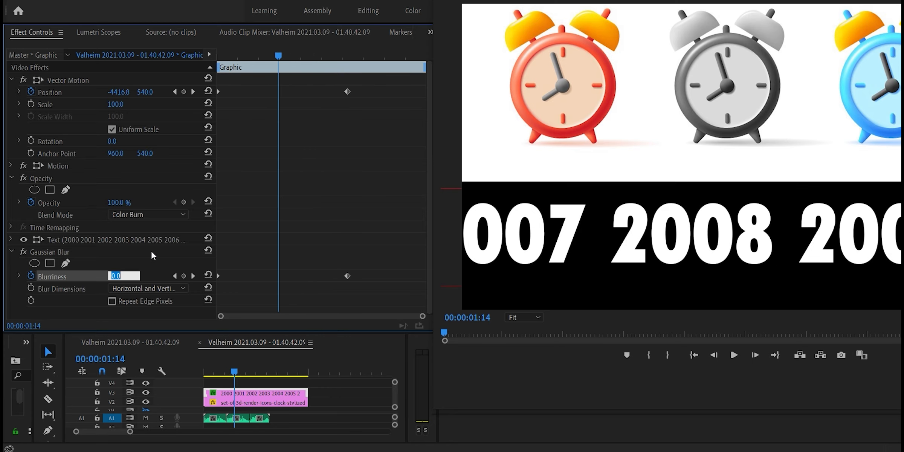
pyautogui.write('200')
pyautogui.press('Return')
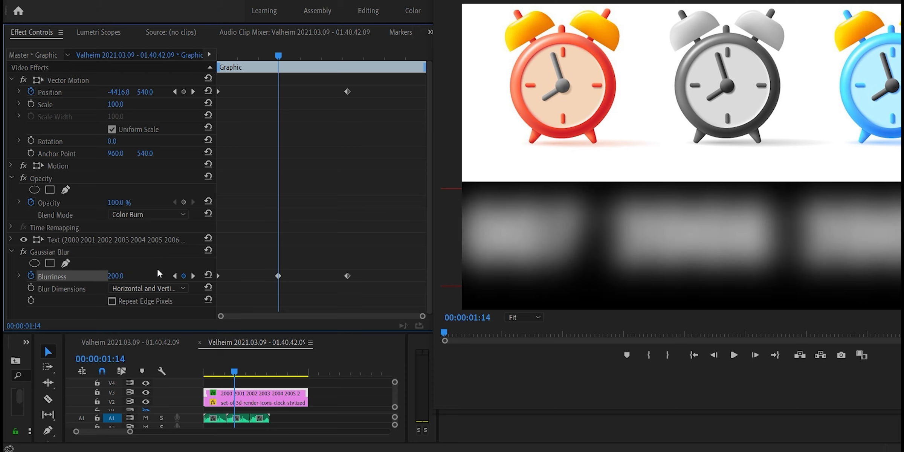
pyautogui.click(161, 288)
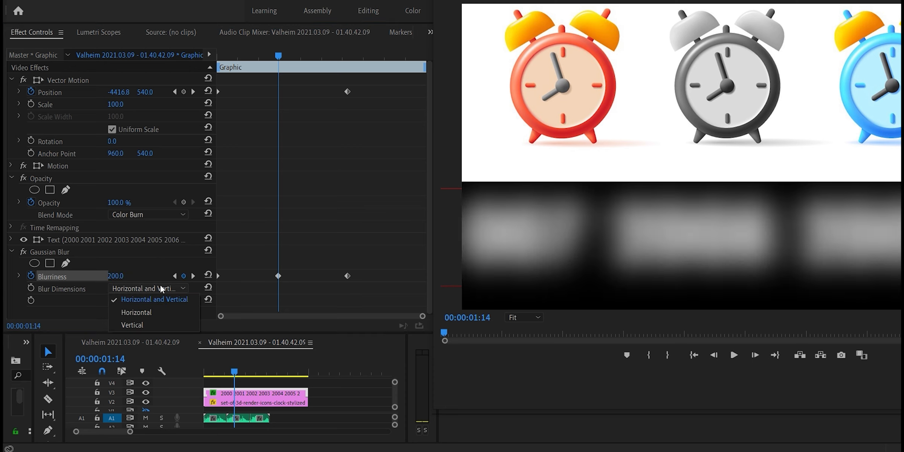
pyautogui.click(158, 308)
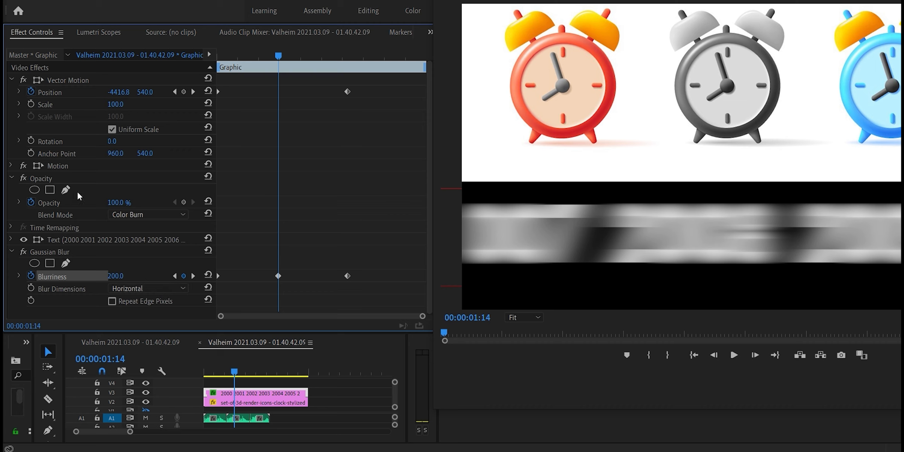
# Add a rectangular opacity mask framing the year 2008 with Mask Feather 100, checking at Blurriness 0, and set Blurriness back to 200
pyautogui.click(57, 192)
pyautogui.moveTo(716, 177)
pyautogui.mouseDown()
pyautogui.moveTo(693, 297)
pyautogui.moveTo(689, 230)
pyautogui.moveTo(657, 262)
pyautogui.moveTo(689, 254)
pyautogui.mouseUp()
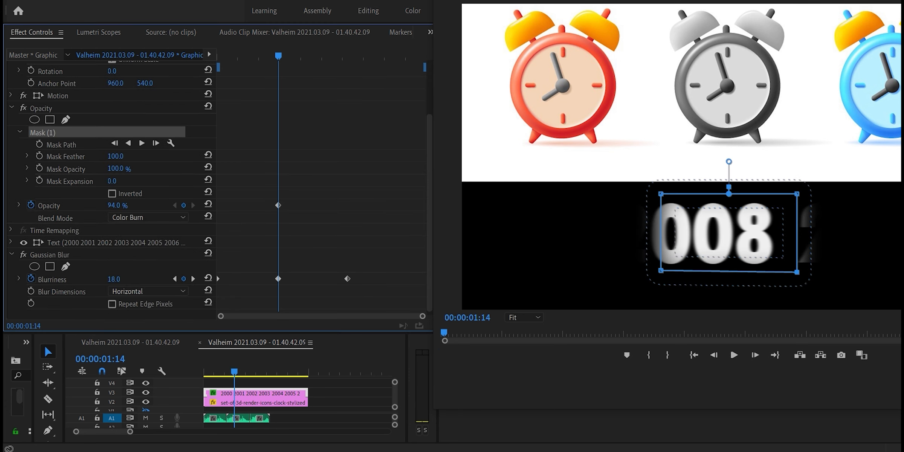
pyautogui.moveTo(114, 279); pyautogui.dragTo(106, 279)
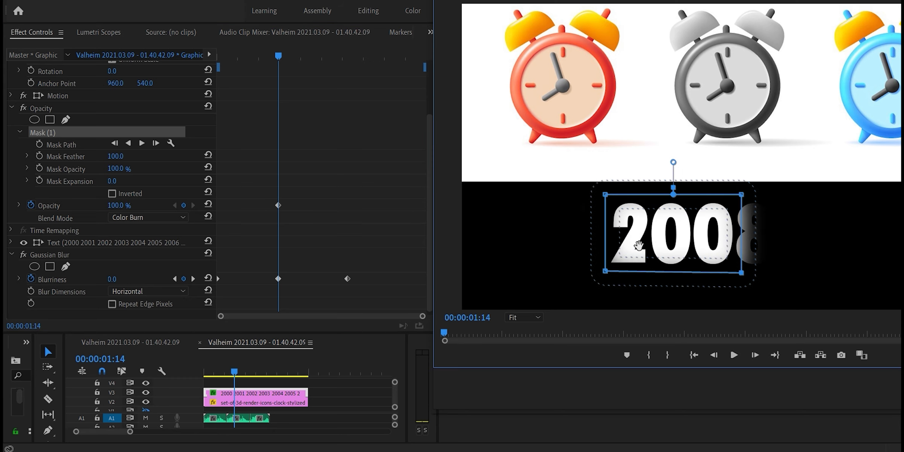
pyautogui.moveTo(746, 275); pyautogui.dragTo(794, 270)
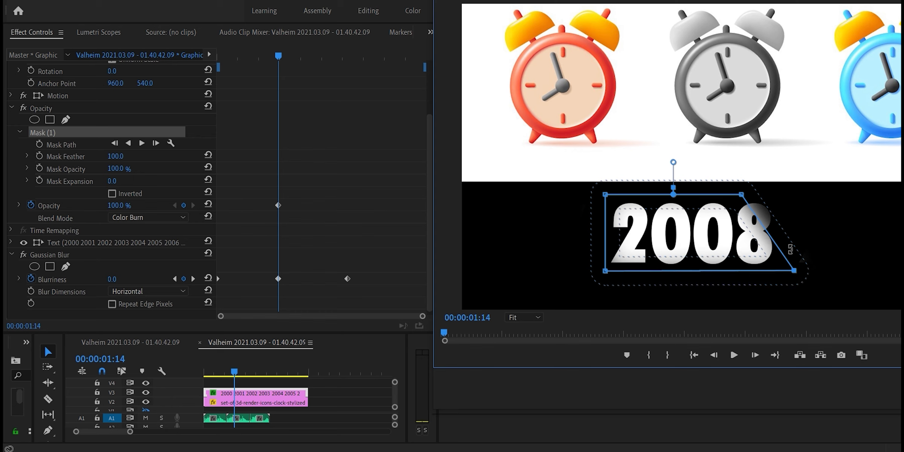
pyautogui.moveTo(741, 194); pyautogui.dragTo(793, 196)
pyautogui.click(112, 279)
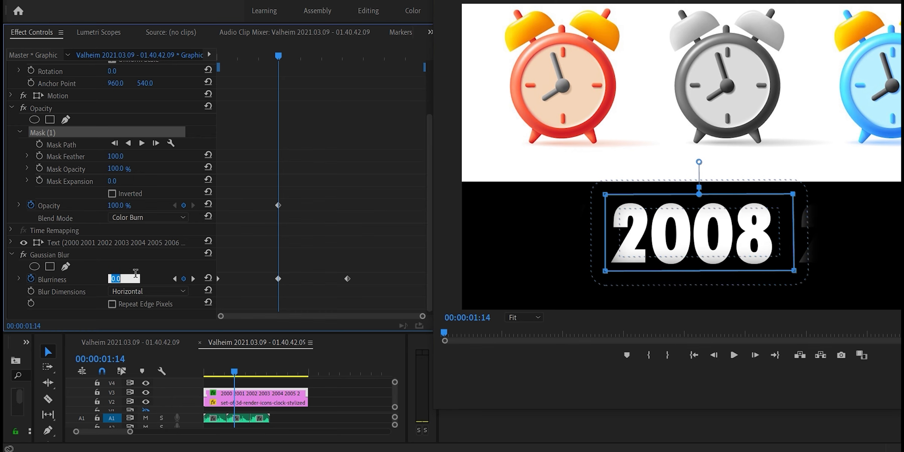
pyautogui.write('200')
pyautogui.press('Return')
# Apply Ease In and Ease Out temporal interpolation to both Vector Motion Position keyframes and play the animation from the start
pyautogui.scroll(3, 244, 152)
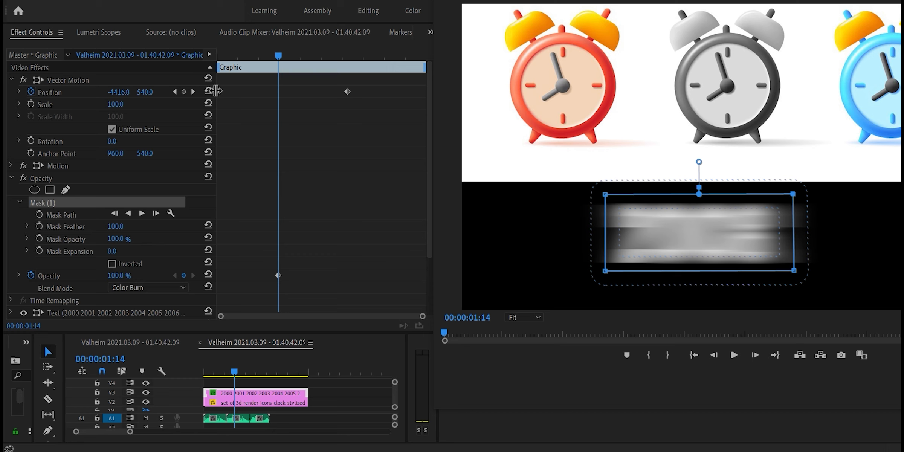
pyautogui.click(217, 94)
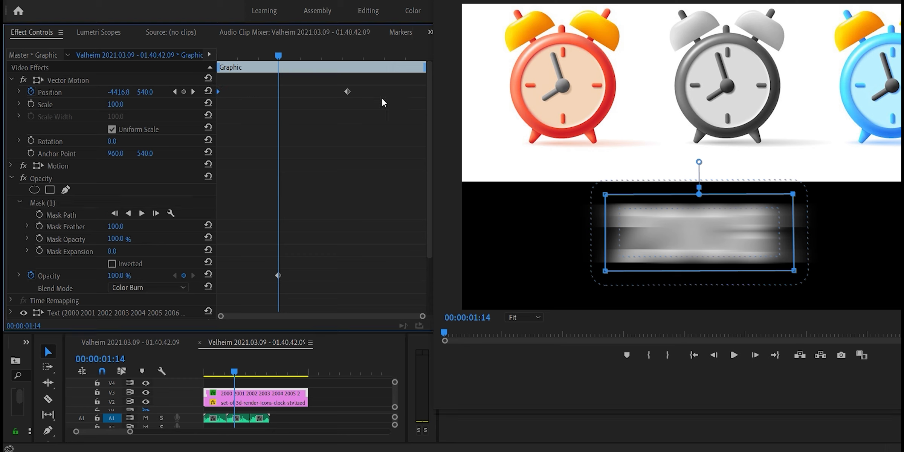
pyautogui.rightClick(348, 92)
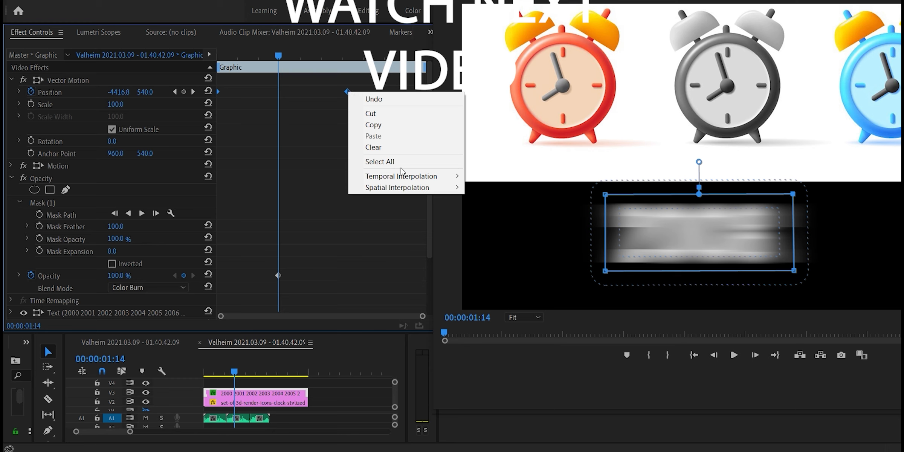
pyautogui.moveTo(401, 175)
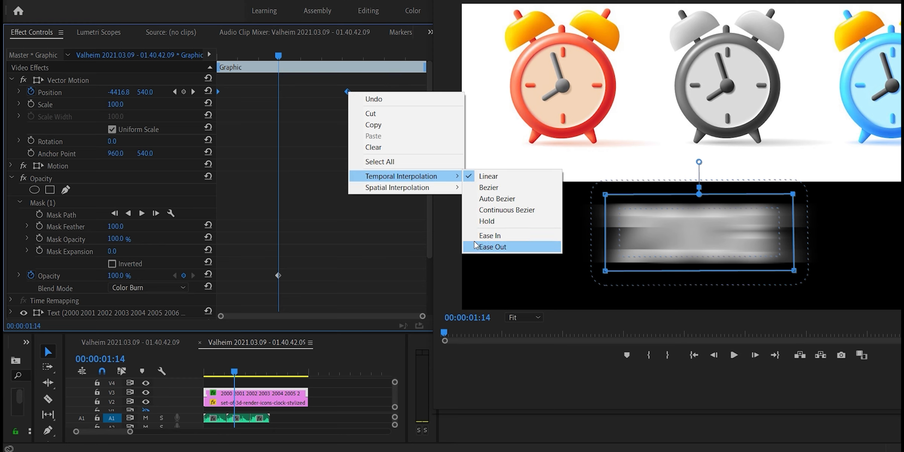
pyautogui.click(490, 235)
pyautogui.rightClick(347, 93)
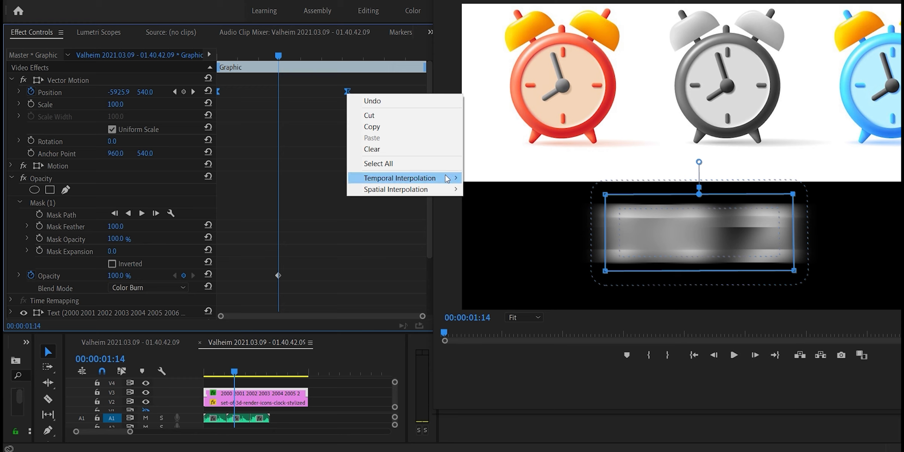
pyautogui.moveTo(449, 179)
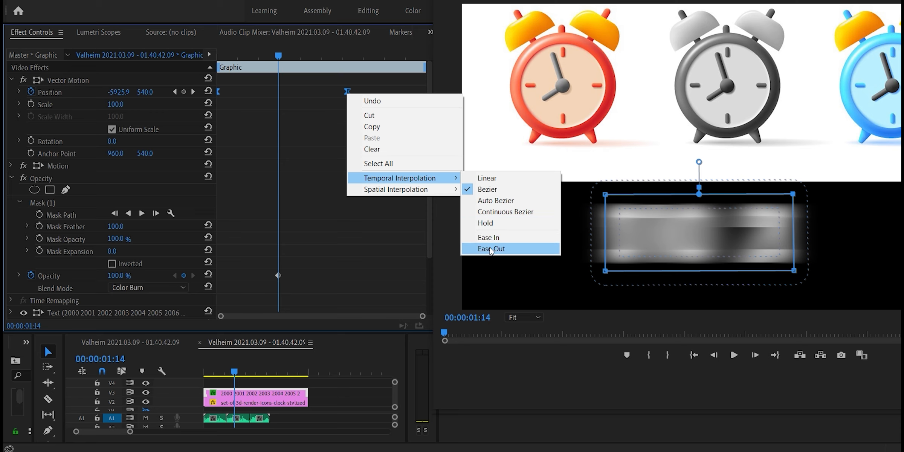
pyautogui.click(491, 249)
pyautogui.click(189, 374)
pyautogui.press('space')
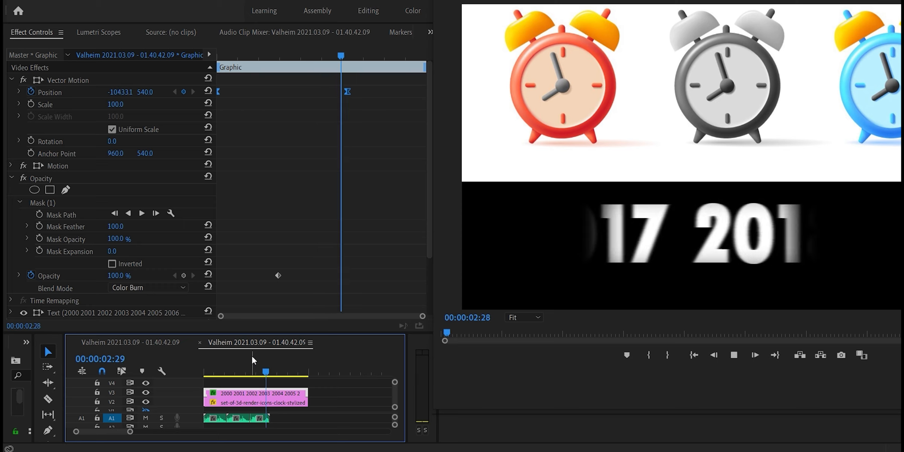
pyautogui.press('space')
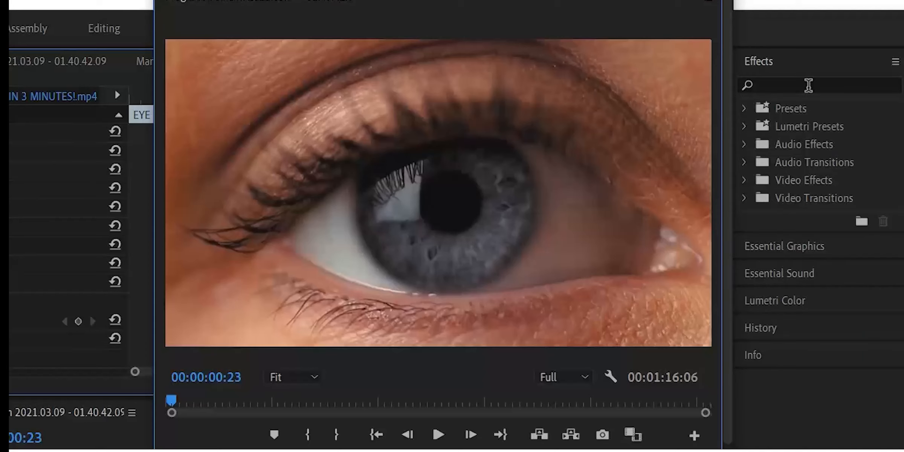
# Find the Sharpen effect, apply it to the eye clip on V1, and set Sharpen Amount to 500
pyautogui.click(809, 86)
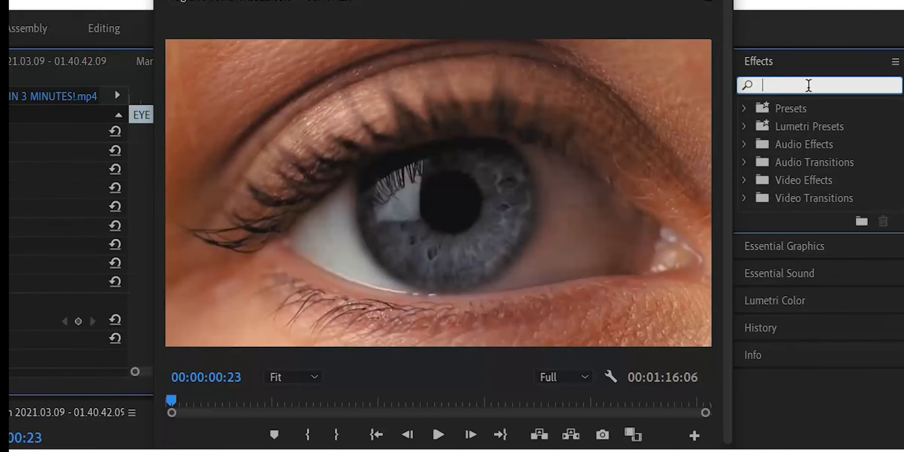
pyautogui.write('shar')
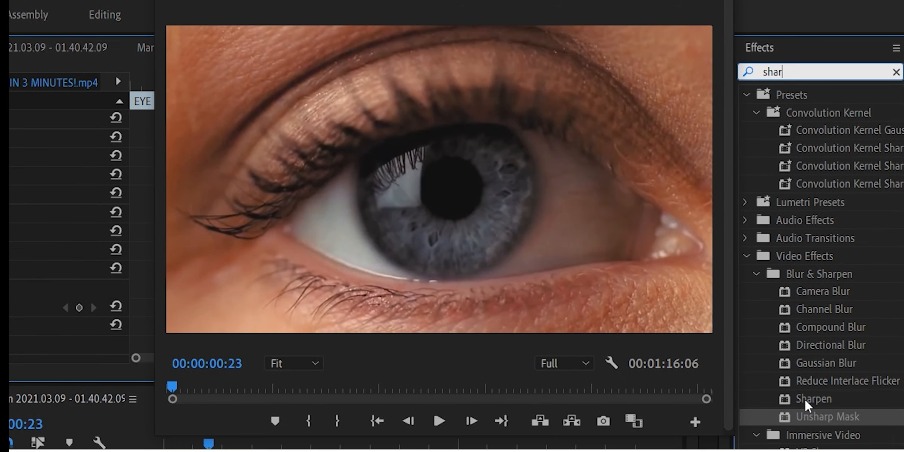
pyautogui.click(804, 411)
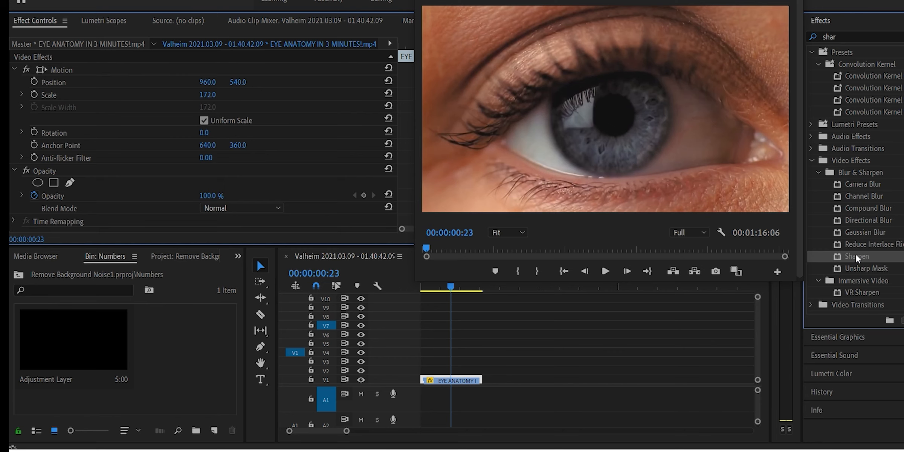
pyautogui.moveTo(857, 259); pyautogui.dragTo(463, 381)
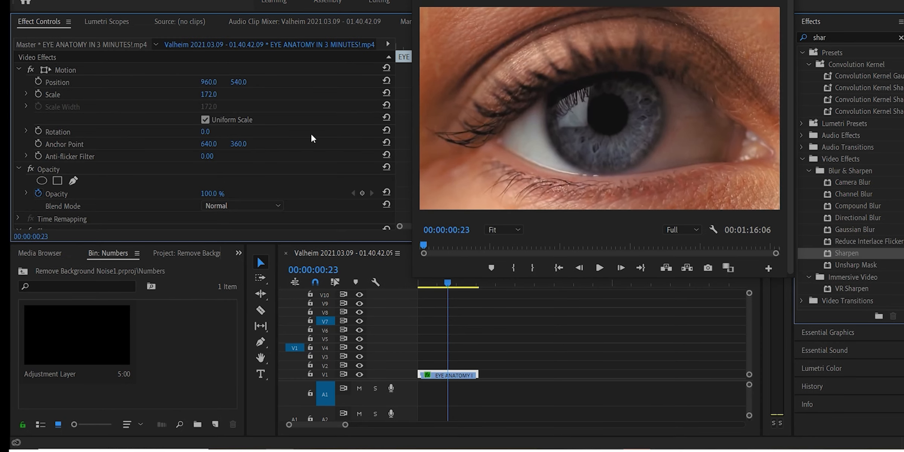
pyautogui.scroll(-3, 311, 139)
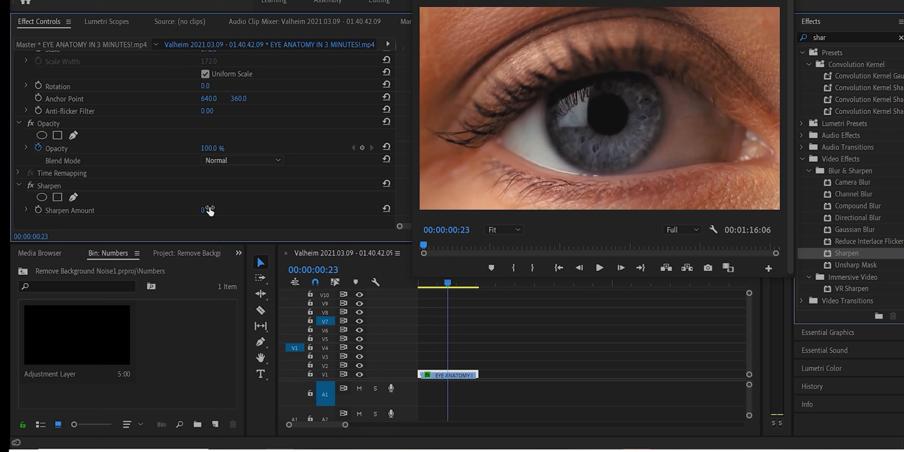
pyautogui.click(209, 211)
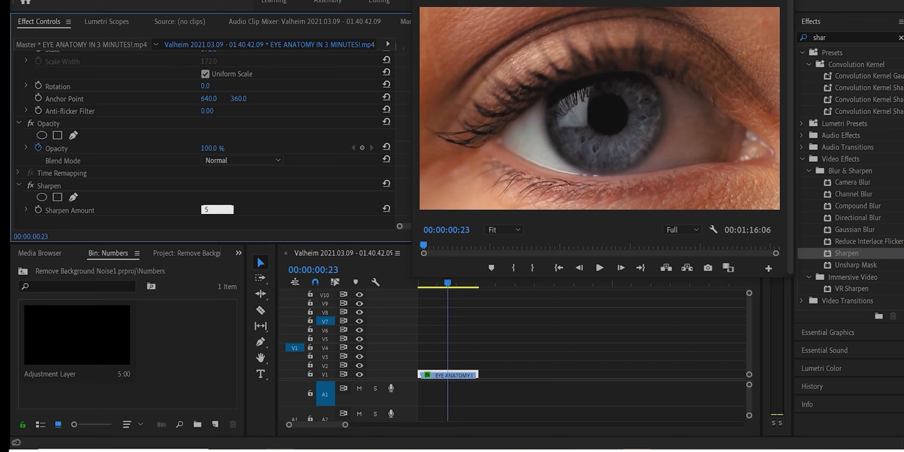
pyautogui.write('500')
pyautogui.press('Return')
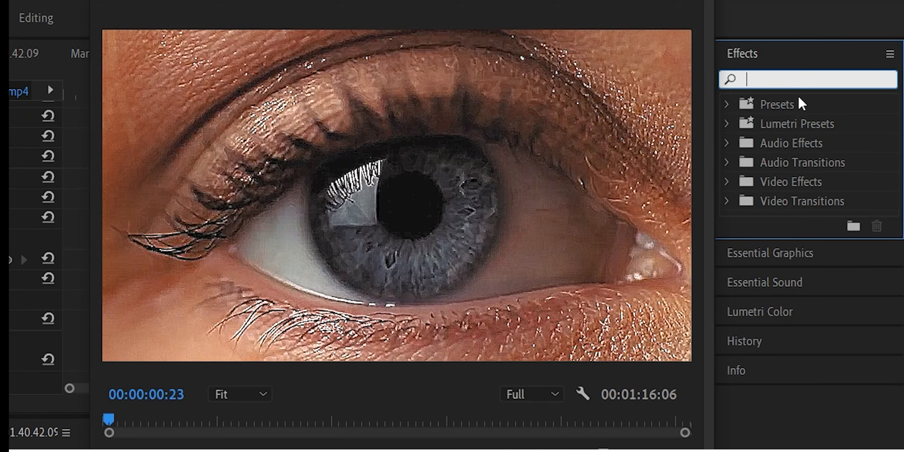
# Find the Unsharp Mask effect and apply it to the eye clip on V1
pyautogui.write('UN')
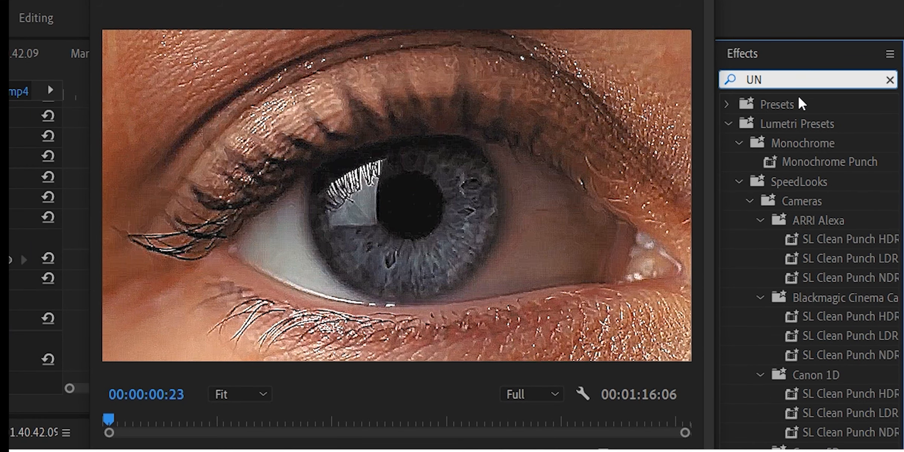
pyautogui.write('S')
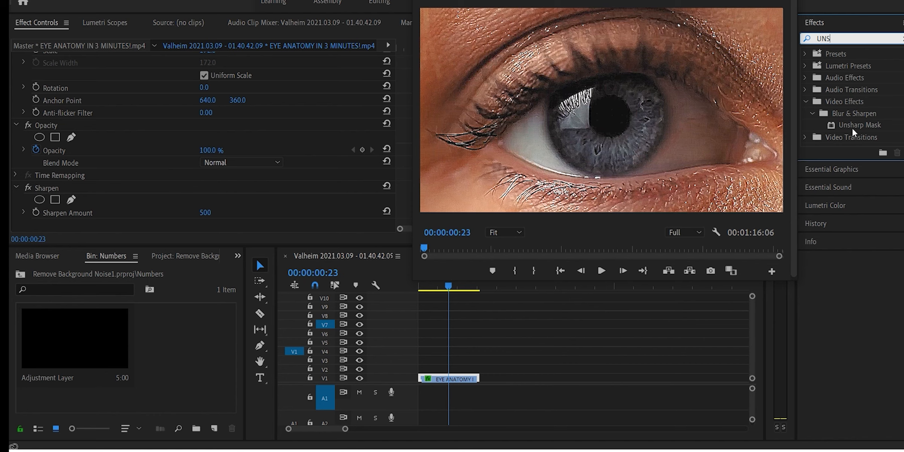
pyautogui.click(806, 224)
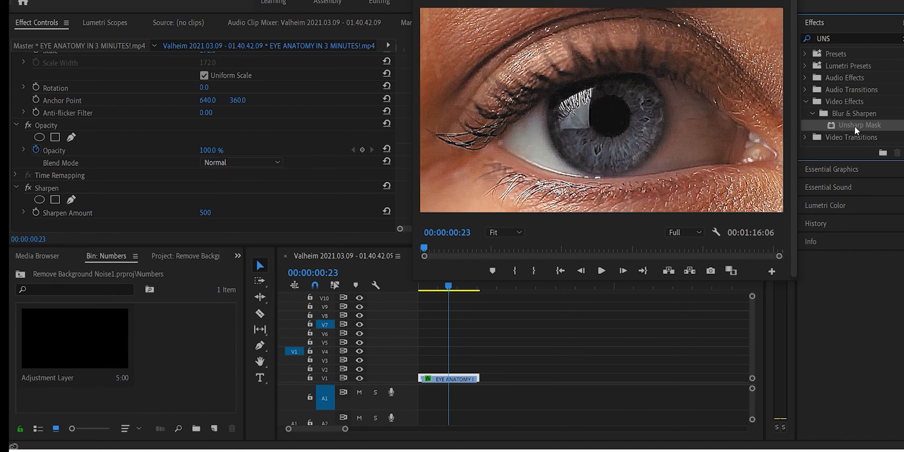
pyautogui.moveTo(856, 127); pyautogui.dragTo(455, 381)
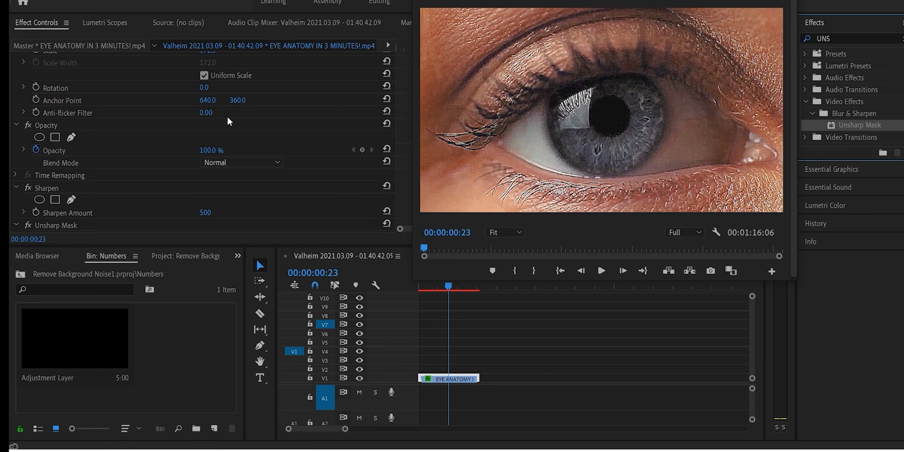
# Set the Unsharp Mask Radius to 25, raise it to 131, and play the eye clip
pyautogui.scroll(-1, 229, 121)
pyautogui.scroll(-1, 228, 122)
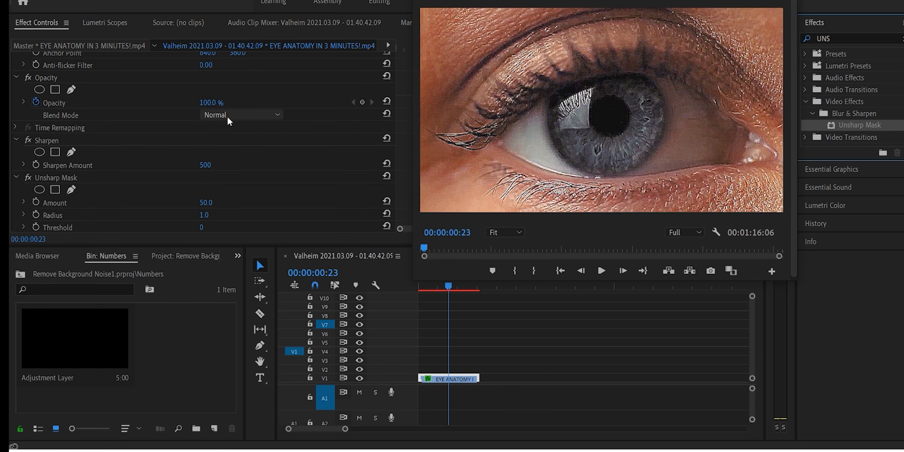
pyautogui.scroll(-1, 228, 121)
pyautogui.click(207, 215)
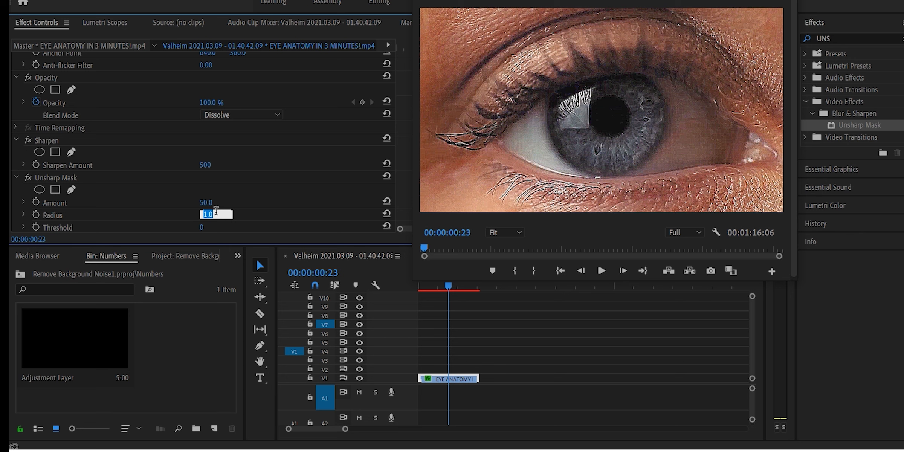
pyautogui.write('25')
pyautogui.press('Return')
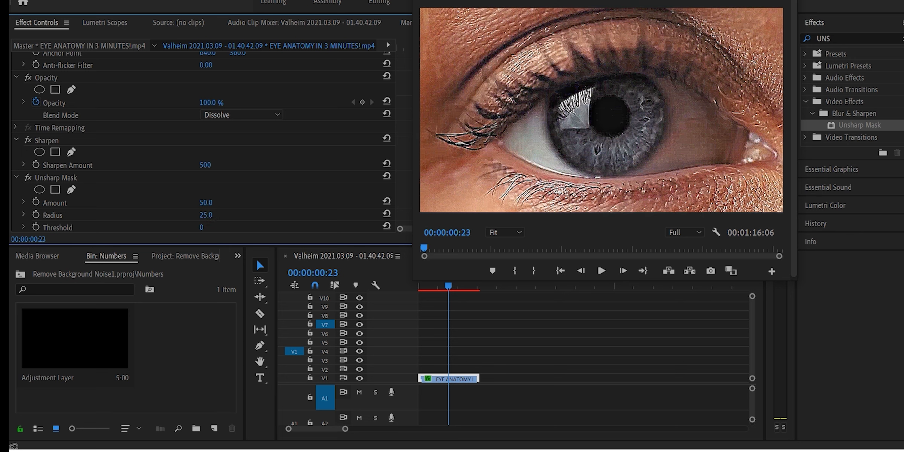
pyautogui.moveTo(206, 215); pyautogui.dragTo(230, 215)
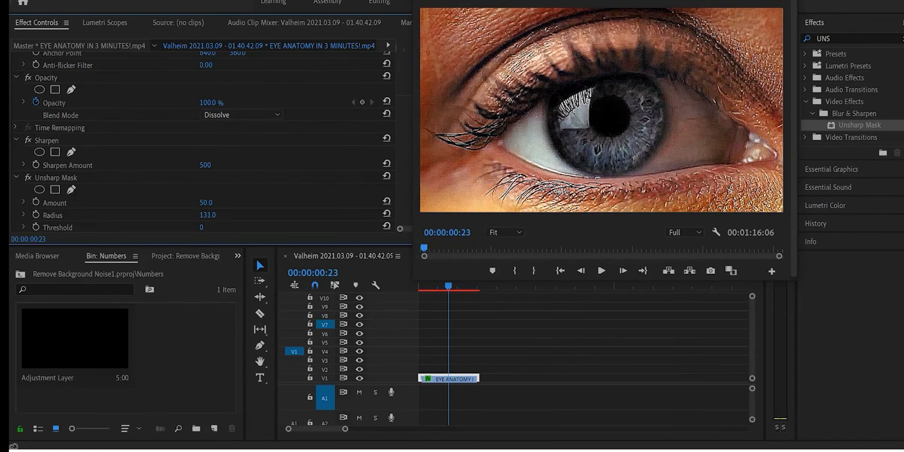
pyautogui.press('`')
pyautogui.press('space')
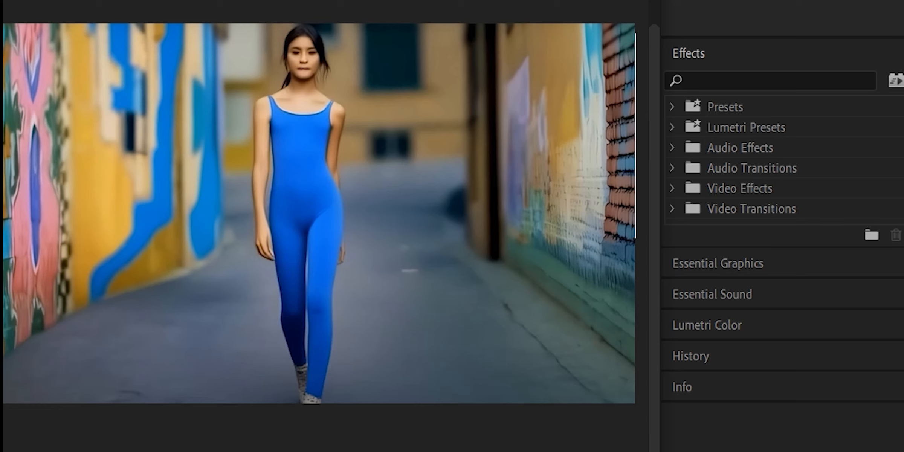
# Find the Gaussian Blur effect and apply it to the walking woman clip on V1
pyautogui.click(715, 79)
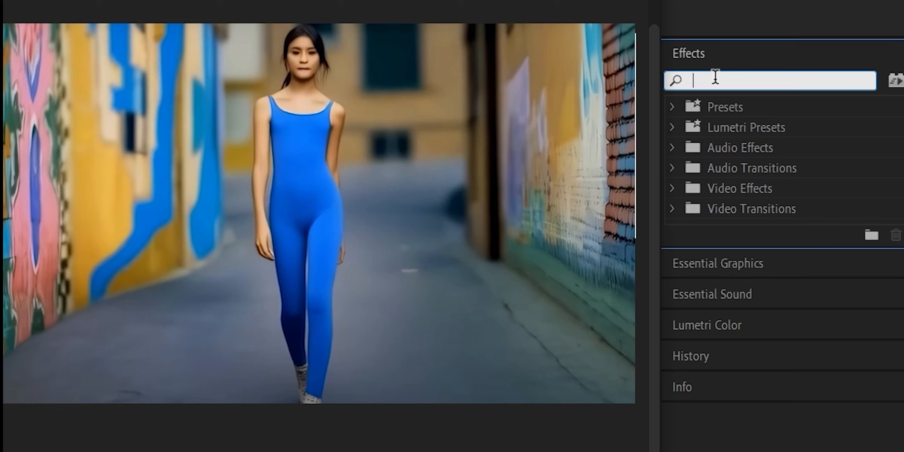
pyautogui.write('gaus')
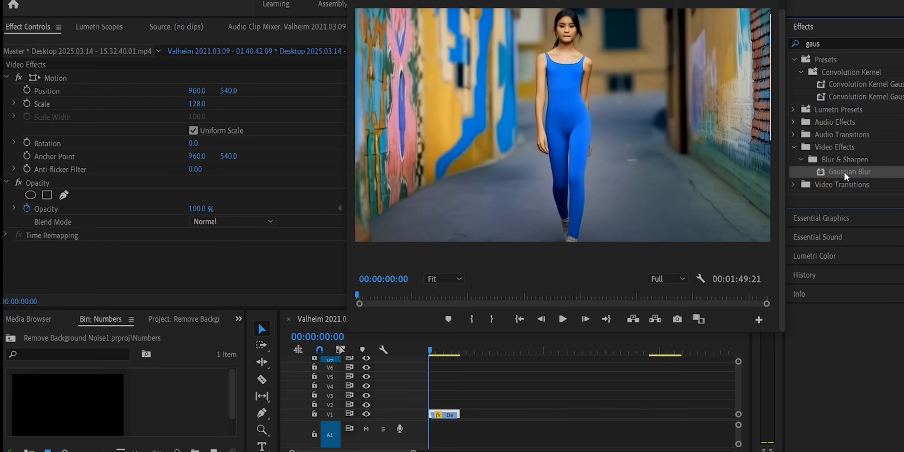
pyautogui.moveTo(846, 176); pyautogui.dragTo(450, 419)
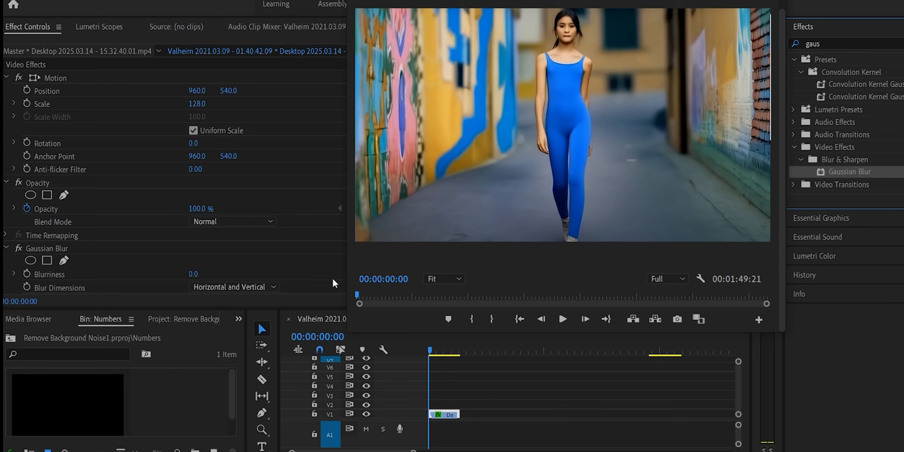
# Draw a closed freeform Gaussian Blur mask around the walking woman and track its path forward through the clip
pyautogui.scroll(-1, 268, 210)
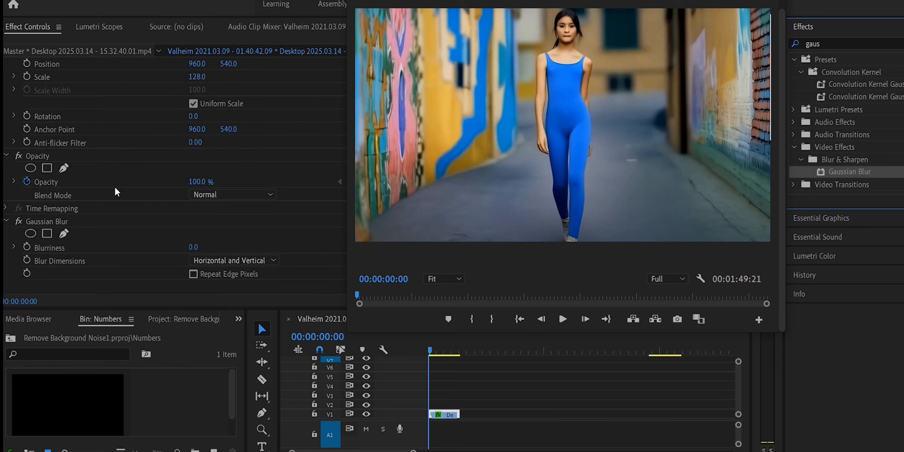
pyautogui.click(64, 233)
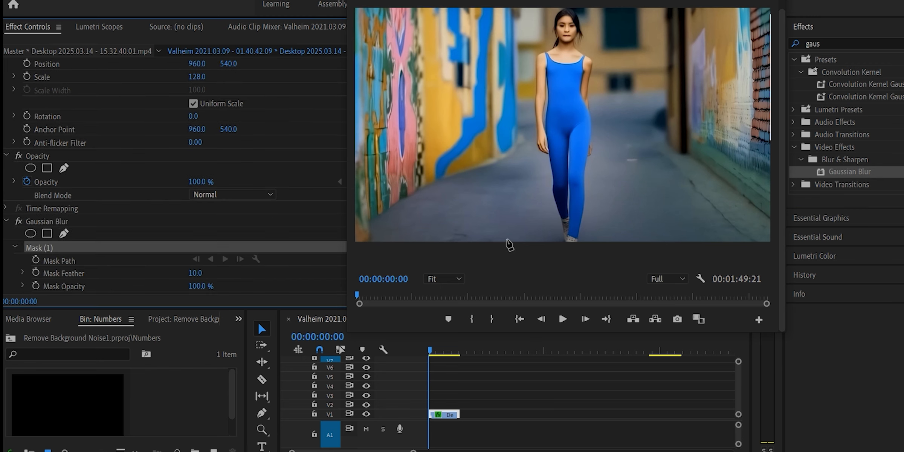
pyautogui.click(501, 241)
pyautogui.click(504, 156)
pyautogui.click(508, 61)
pyautogui.click(507, 17)
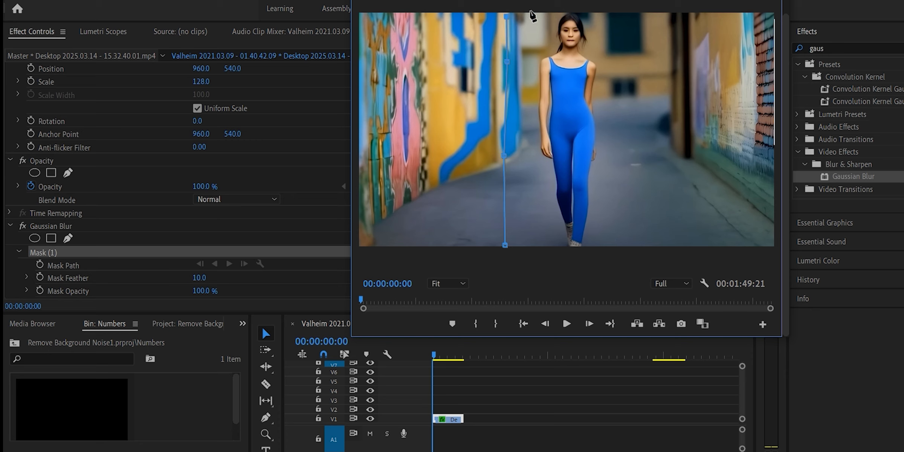
pyautogui.click(530, 16)
pyautogui.click(602, 15)
pyautogui.click(613, 34)
pyautogui.click(618, 104)
pyautogui.click(640, 166)
pyautogui.click(626, 211)
pyautogui.click(627, 247)
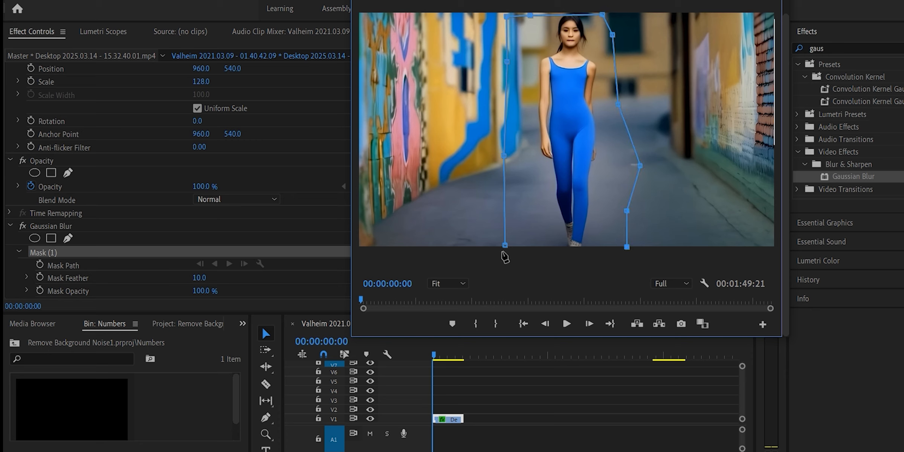
pyautogui.click(505, 244)
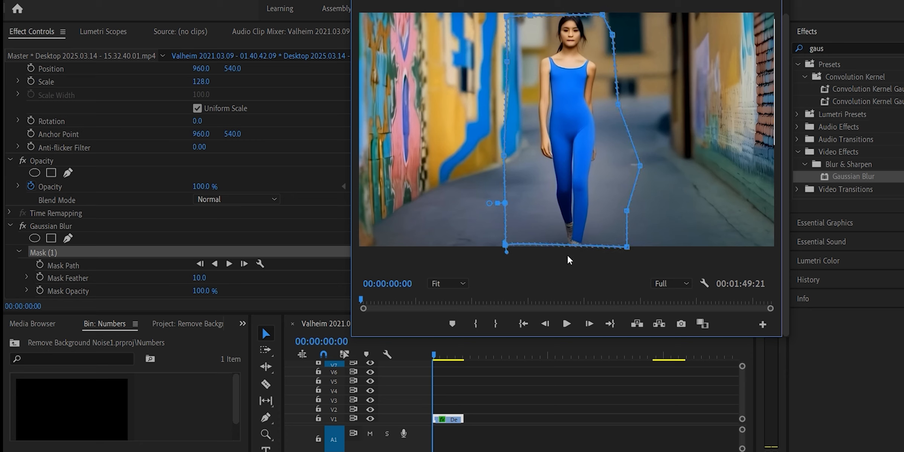
pyautogui.click(124, 268)
pyautogui.click(229, 264)
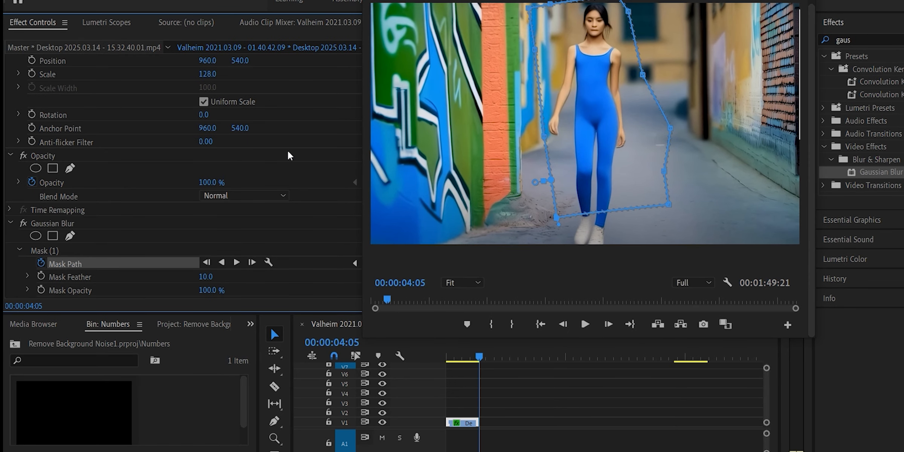
# Set the Gaussian Blur Blurriness to 100 and invert the mask so the background is blurred
pyautogui.scroll(-3, 289, 156)
pyautogui.click(175, 252)
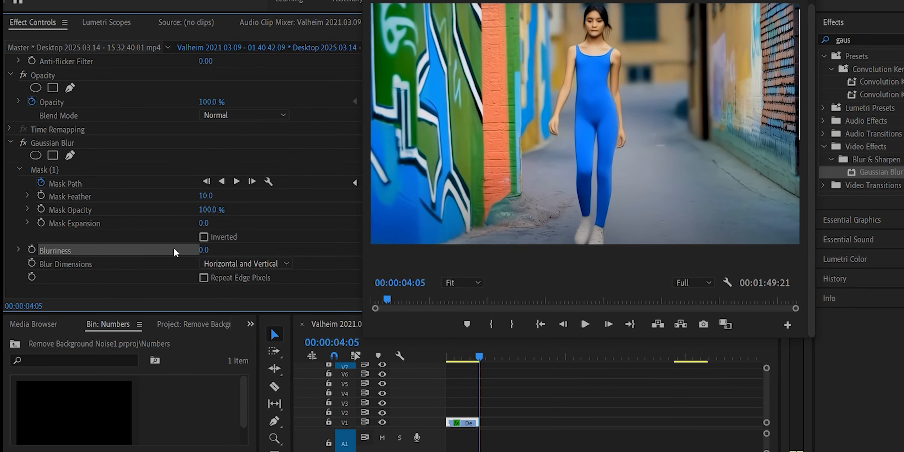
pyautogui.click(204, 250)
pyautogui.write('1')
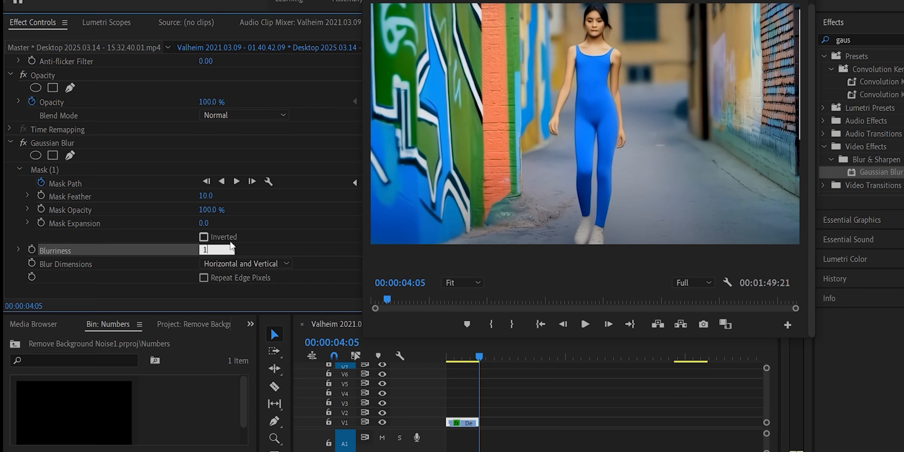
pyautogui.write('00')
pyautogui.press('Return')
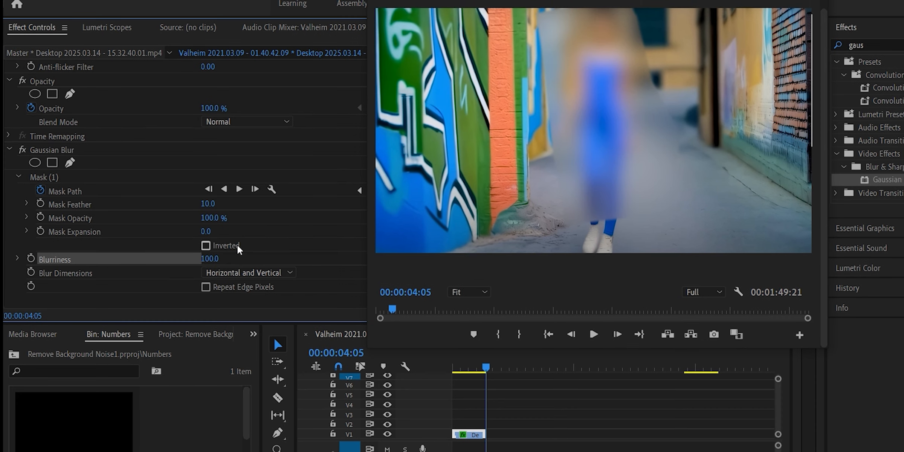
pyautogui.click(206, 245)
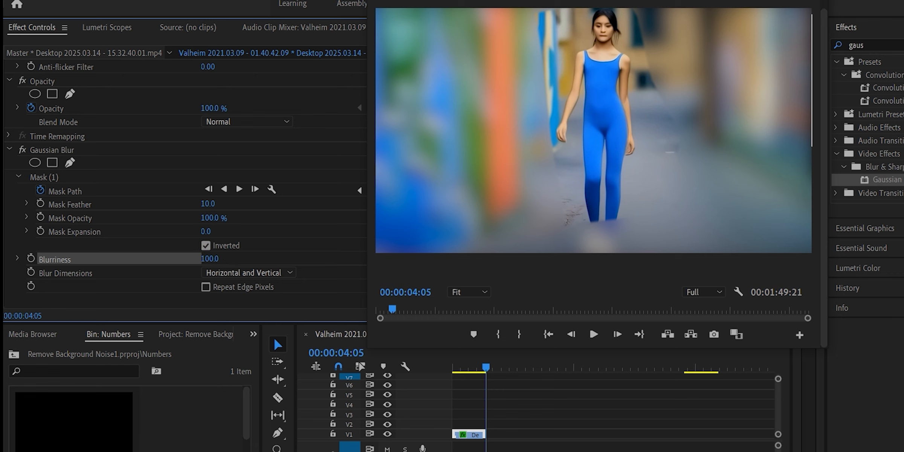
# Set the Gaussian Blur Blurriness to 50 with the playhead at the start of the walking woman clip
pyautogui.click(209, 259)
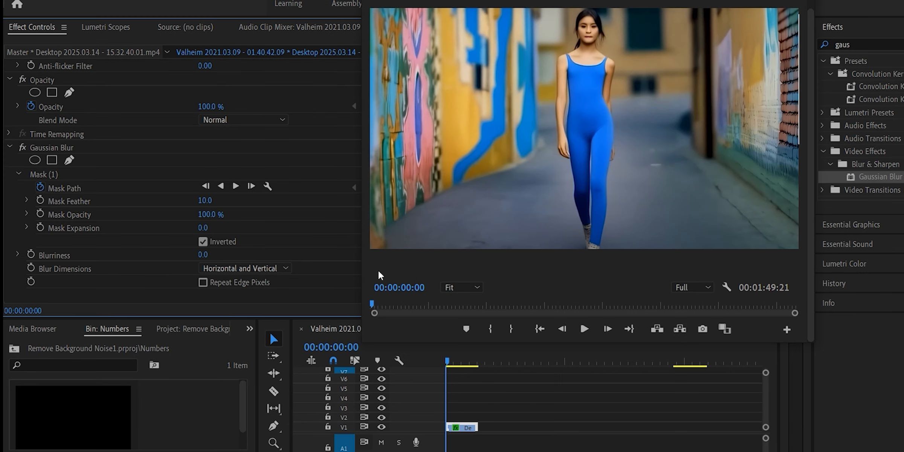
pyautogui.click(104, 258)
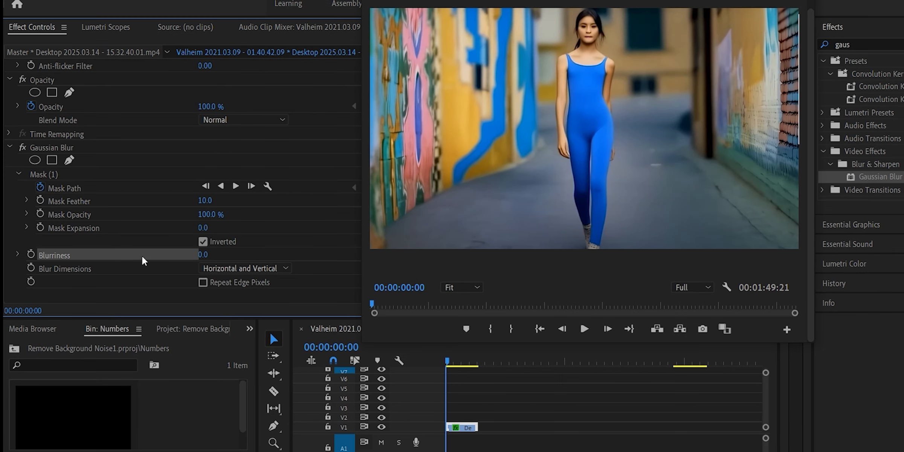
pyautogui.click(211, 255)
pyautogui.write('50')
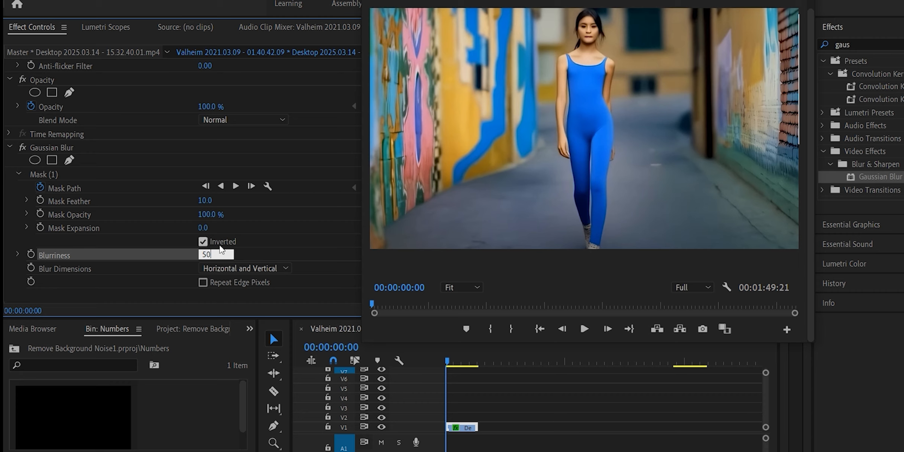
pyautogui.press('Return')
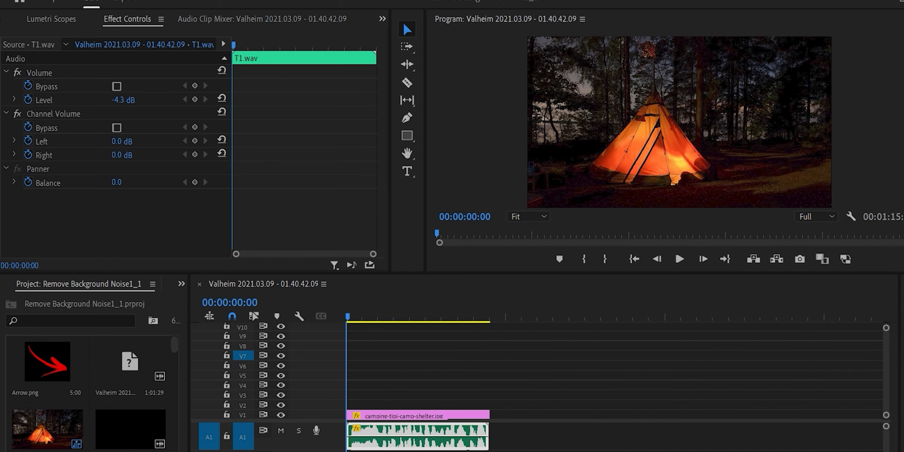
# Select the T1.wav audio clip on A1 and start transcribing it in the Text window
pyautogui.click(674, 394)
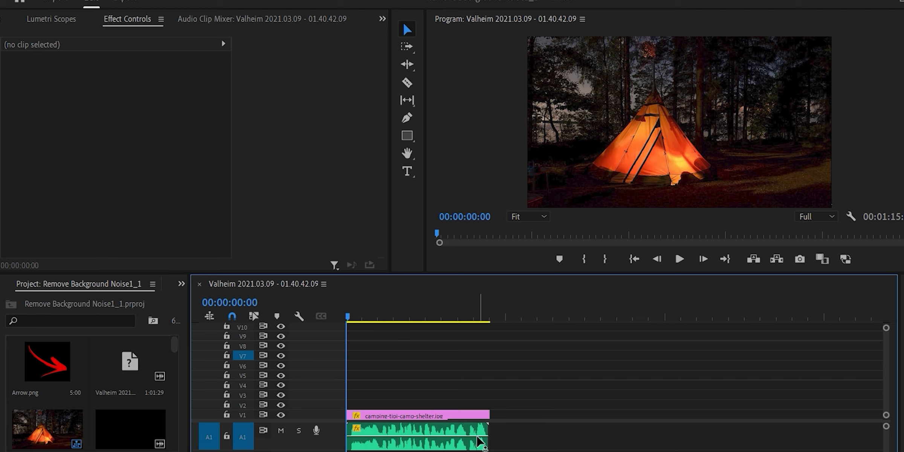
pyautogui.click(467, 449)
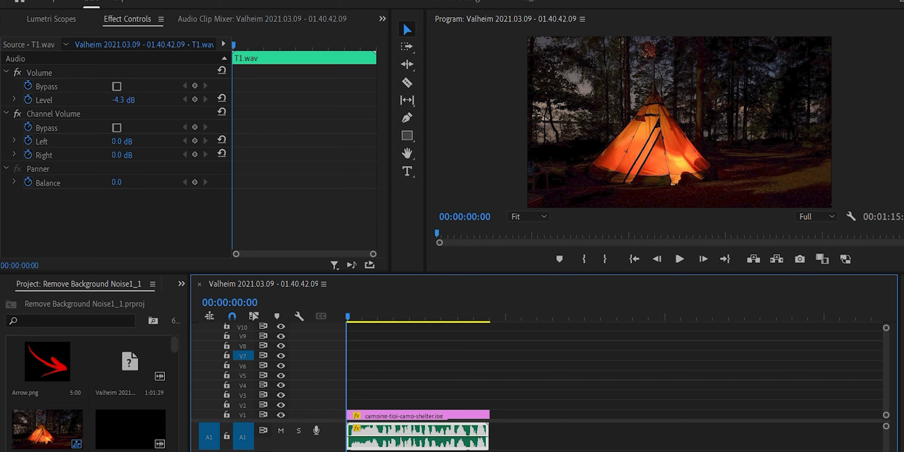
pyautogui.click(243, 1)
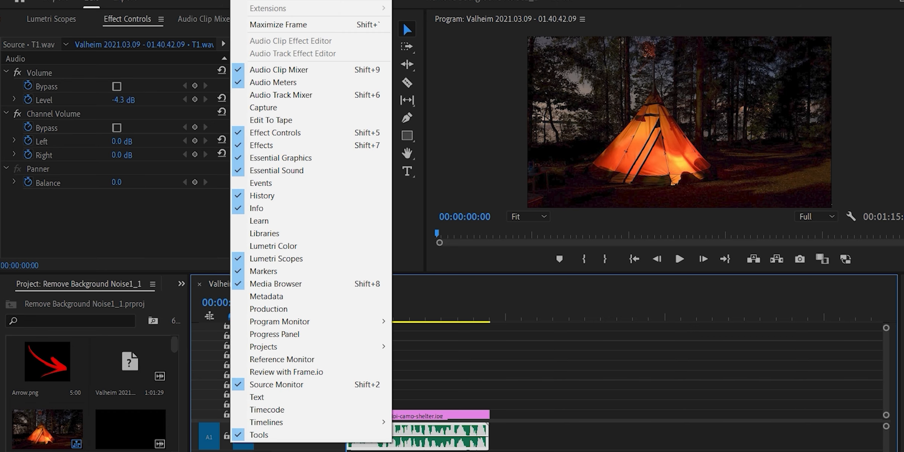
pyautogui.click(256, 398)
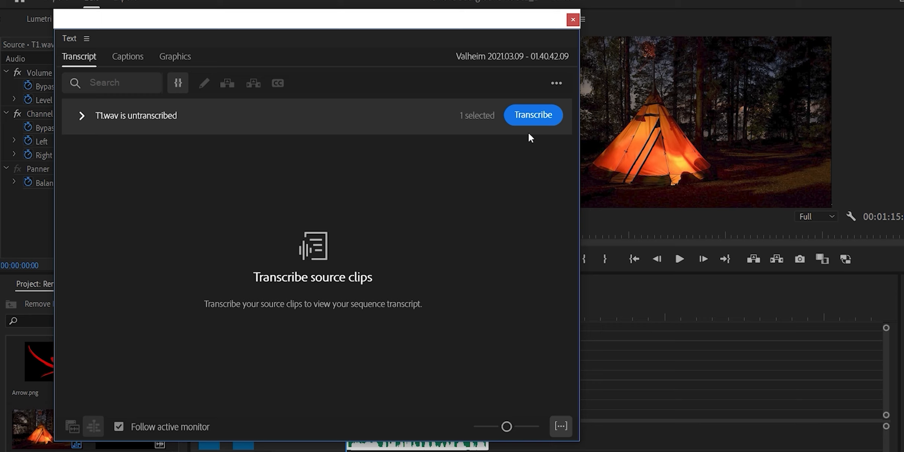
pyautogui.click(526, 121)
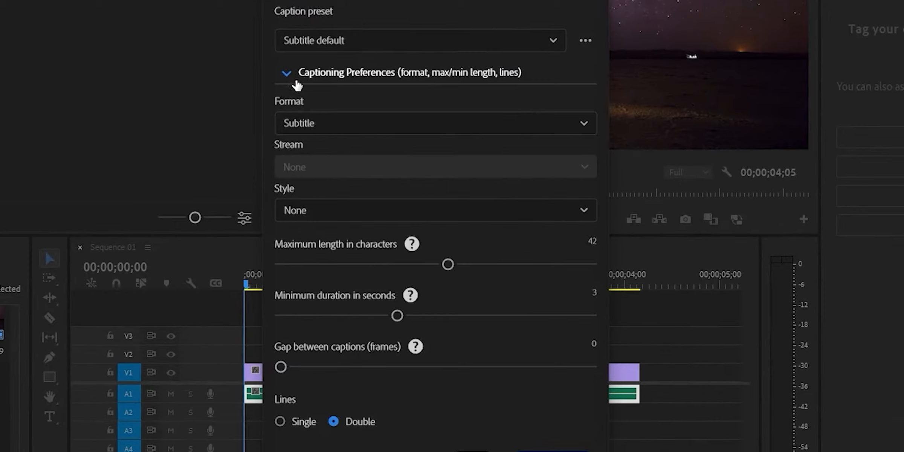
# Set the captioning preferences to a maximum length of 10 characters, a minimum duration of 1.2 seconds and single lines
pyautogui.moveTo(310, 281); pyautogui.dragTo(291, 281)
pyautogui.moveTo(339, 310); pyautogui.dragTo(277, 324)
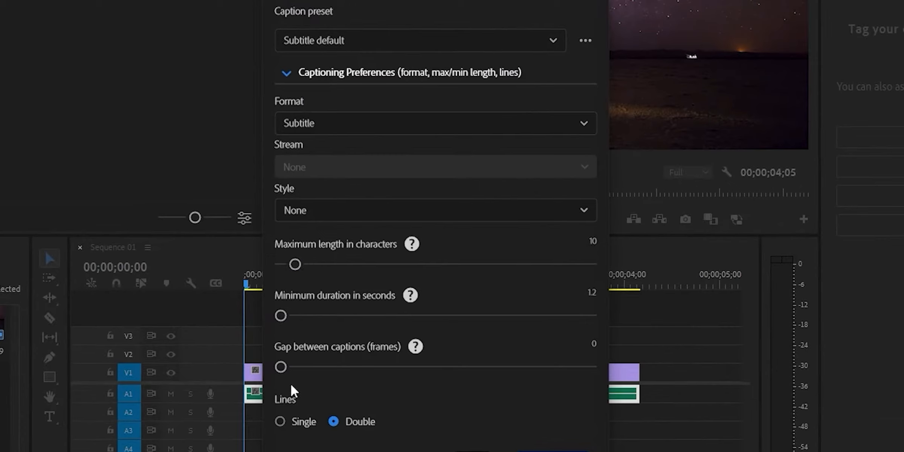
pyautogui.click(279, 422)
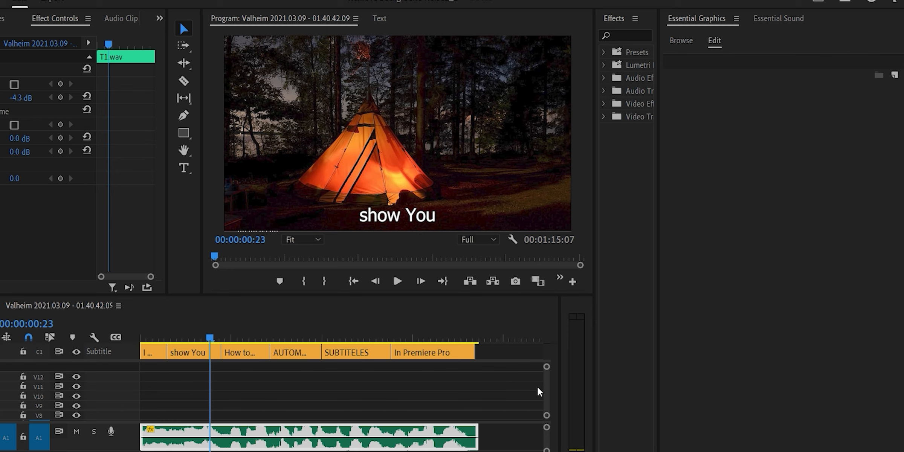
# Select all captions on the C1 Subtitle track, enlarge their text and change the font to Tahoma Bold
pyautogui.moveTo(494, 355); pyautogui.dragTo(68, 318)
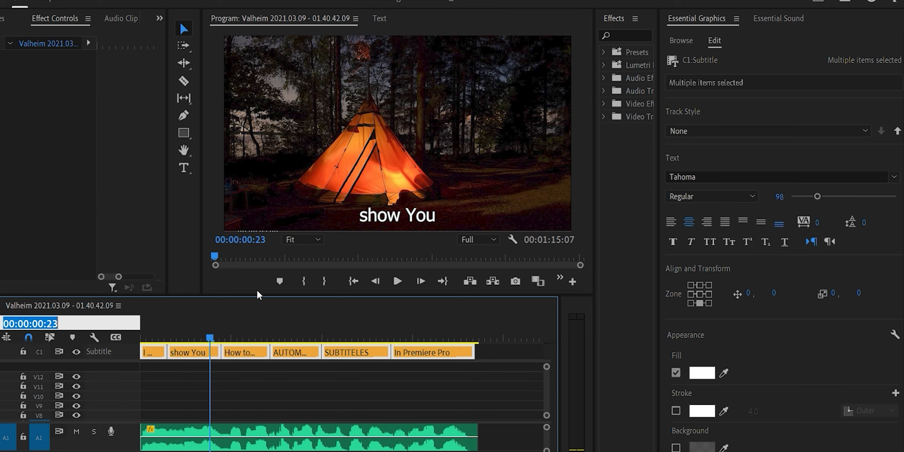
pyautogui.click(471, 385)
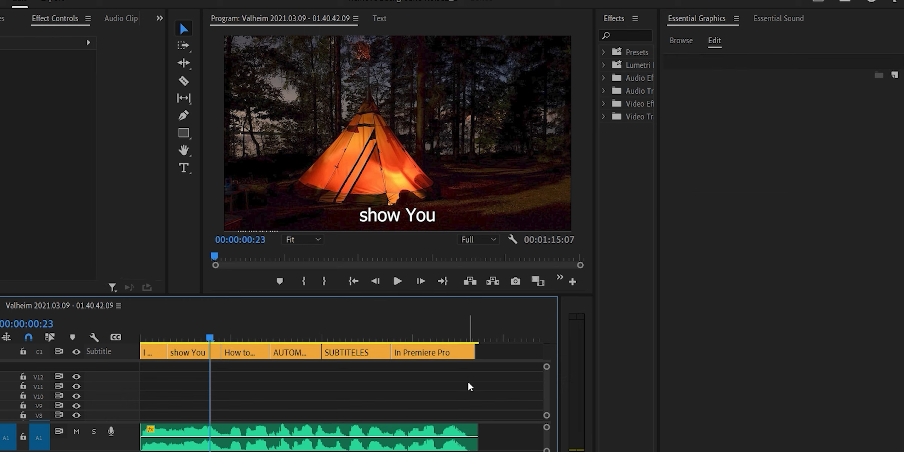
pyautogui.moveTo(502, 345); pyautogui.dragTo(147, 363)
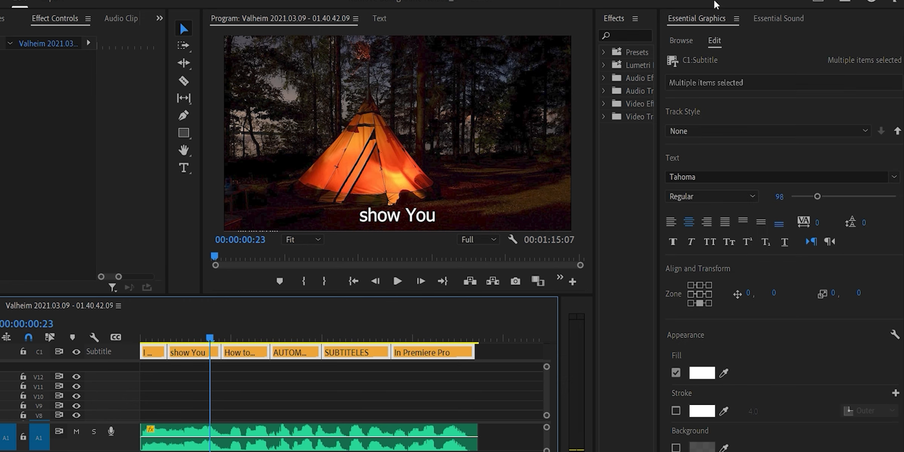
pyautogui.moveTo(817, 197); pyautogui.dragTo(830, 196)
pyautogui.click(894, 177)
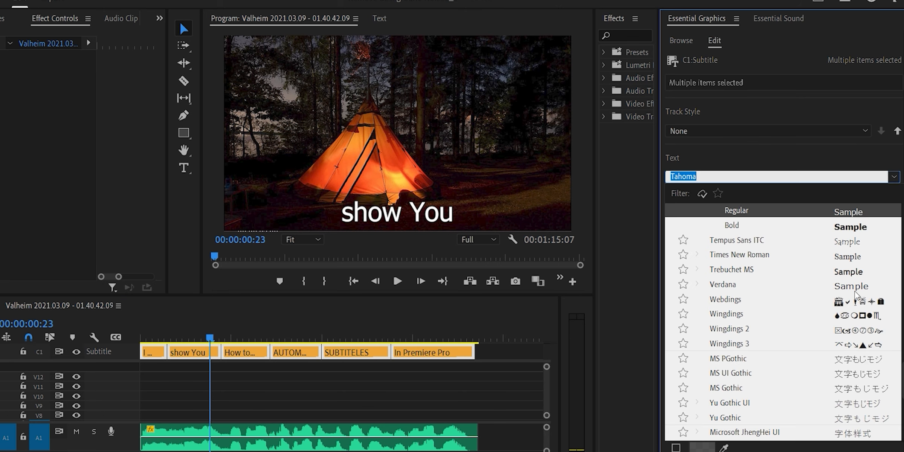
pyautogui.click(858, 228)
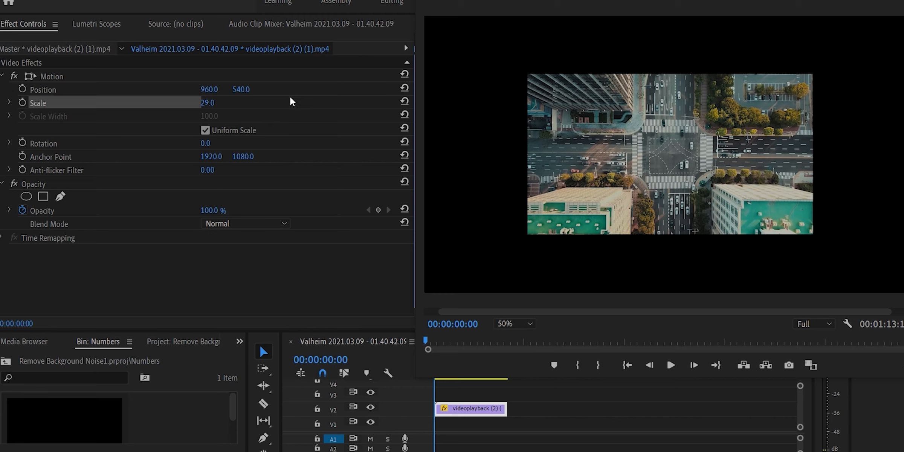
# Scale the aerial intersection clip on V2 up towards the frame edges, and try Set to Frame Size on it
pyautogui.click(56, 78)
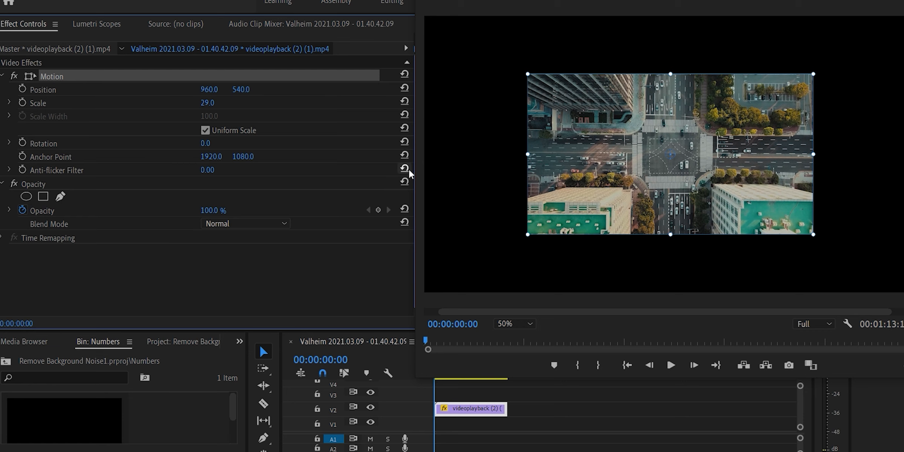
pyautogui.moveTo(525, 71); pyautogui.dragTo(425, 14)
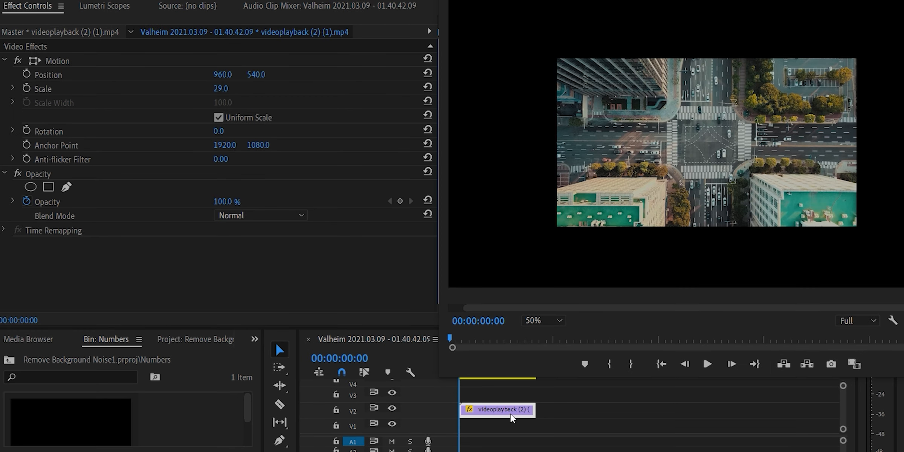
pyautogui.rightClick(512, 417)
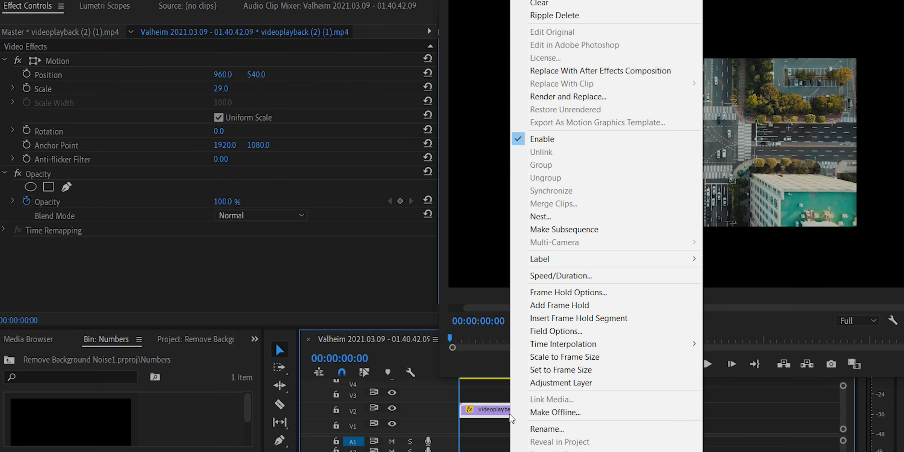
pyautogui.click(539, 374)
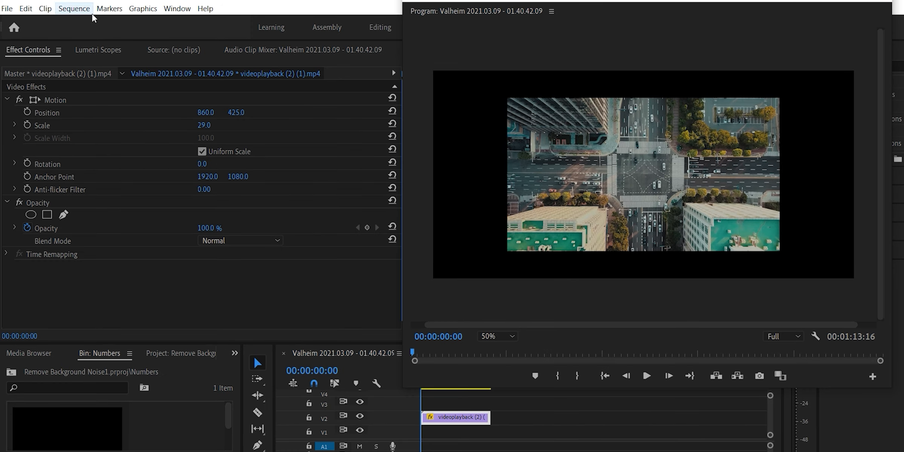
# Set the sequence frame size to 2400 horizontal by 1200 vertical and apply the sequence settings
pyautogui.click(75, 9)
pyautogui.click(117, 22)
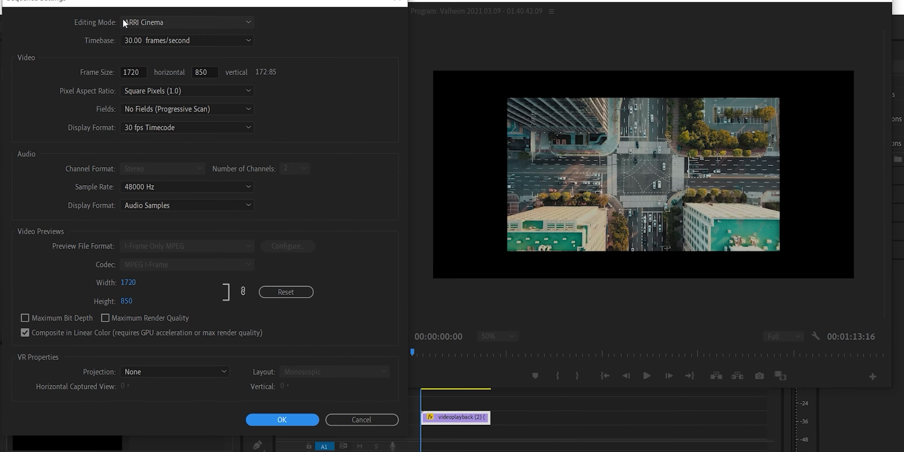
pyautogui.click(140, 72)
pyautogui.moveTo(140, 71); pyautogui.dragTo(114, 75)
pyautogui.write('2400')
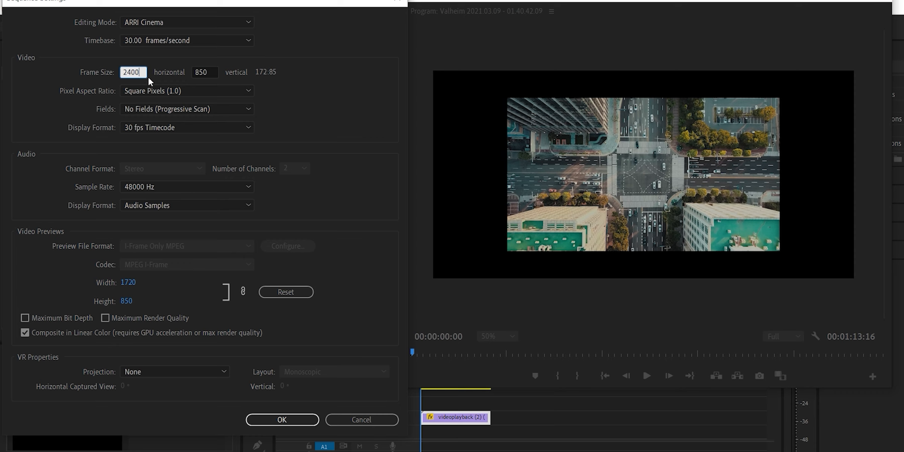
pyautogui.press('Tab')
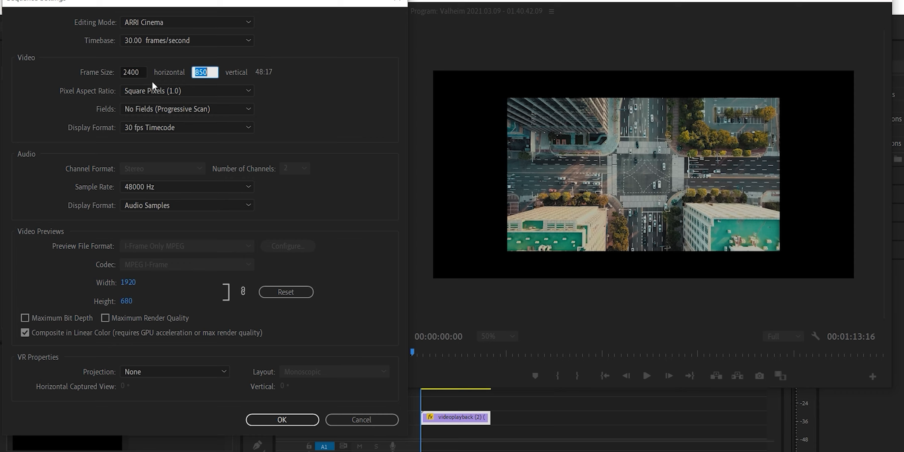
pyautogui.write('1200')
pyautogui.press('Return')
pyautogui.click(275, 237)
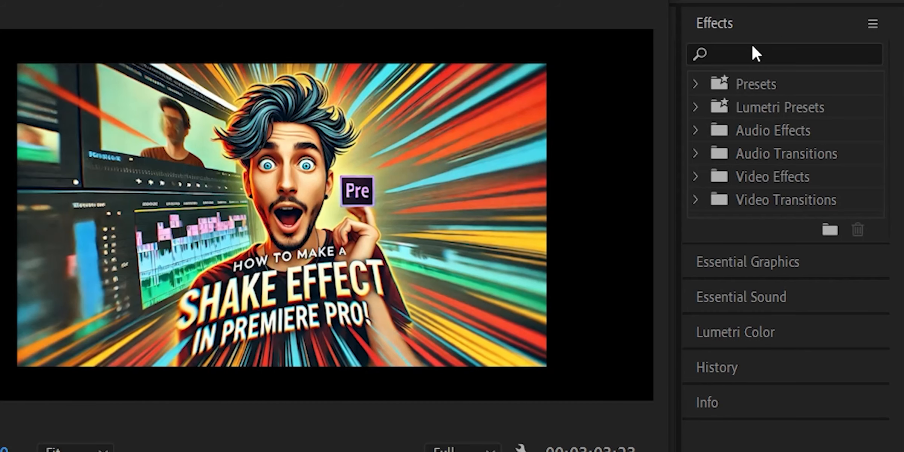
# Find the Transform effect and apply it to the Shake Effect.jpg clip on V1
pyautogui.click(750, 49)
pyautogui.write('tran')
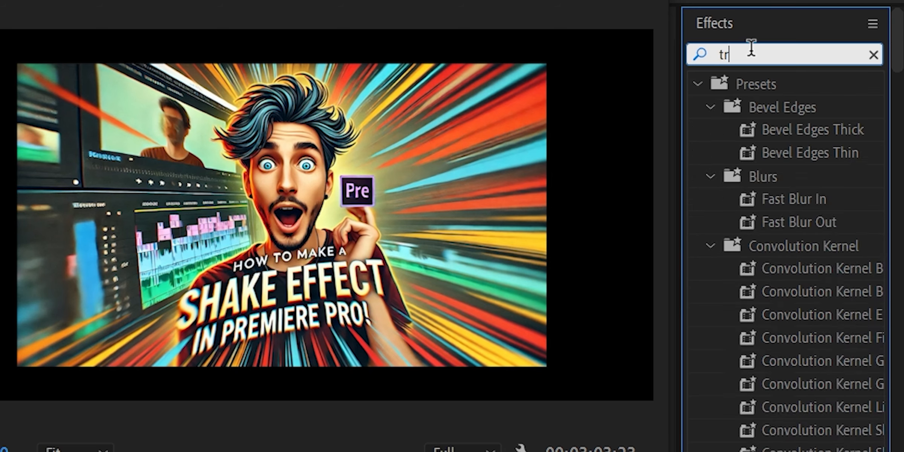
pyautogui.write('s')
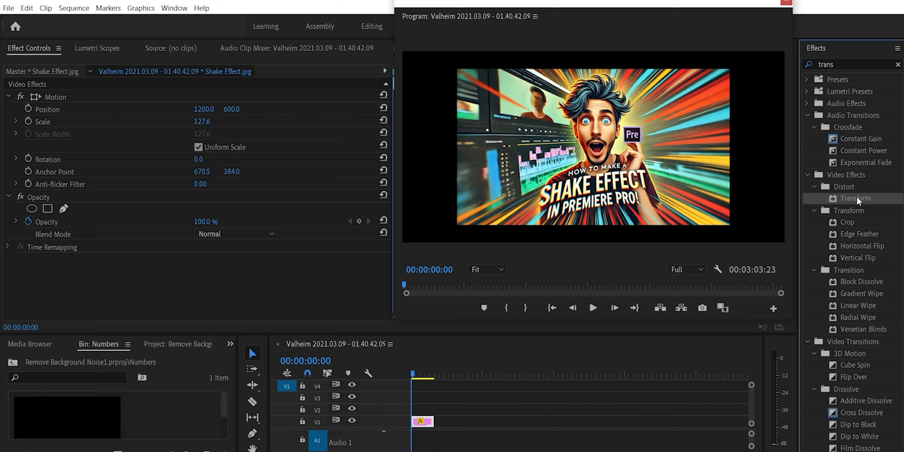
pyautogui.moveTo(857, 198); pyautogui.dragTo(429, 415)
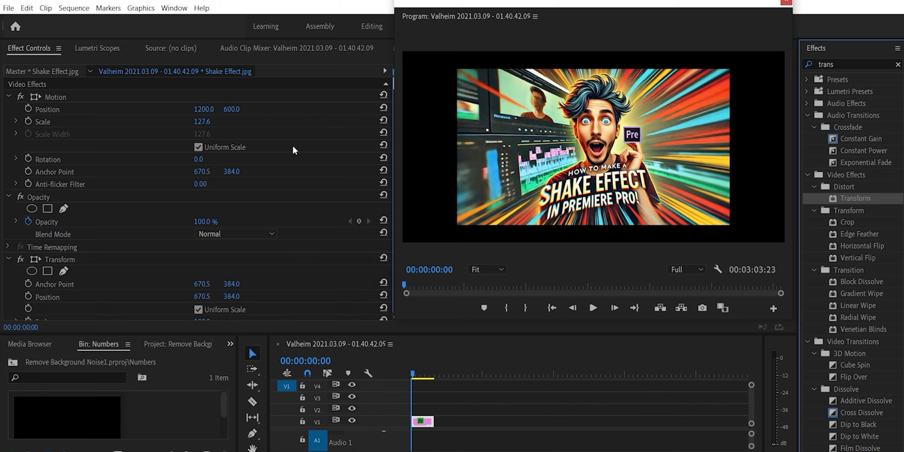
# Set the Skew of the clip's Transform effect to 4
pyautogui.scroll(-6, 298, 147)
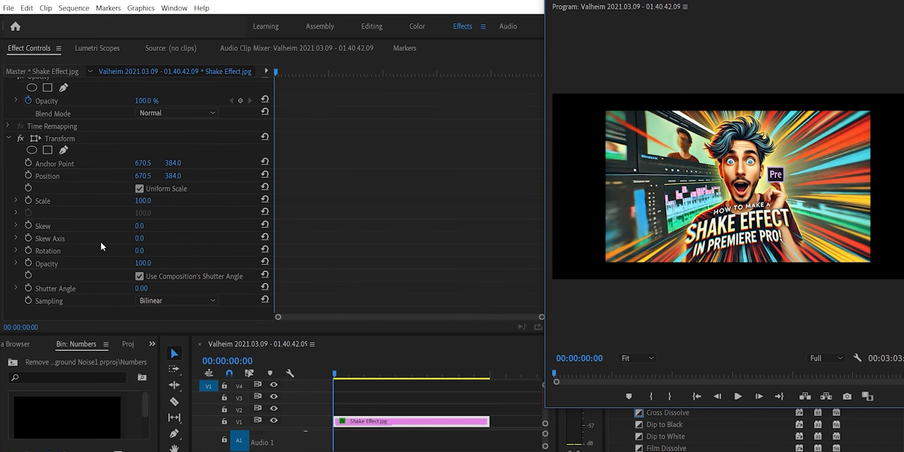
pyautogui.click(57, 228)
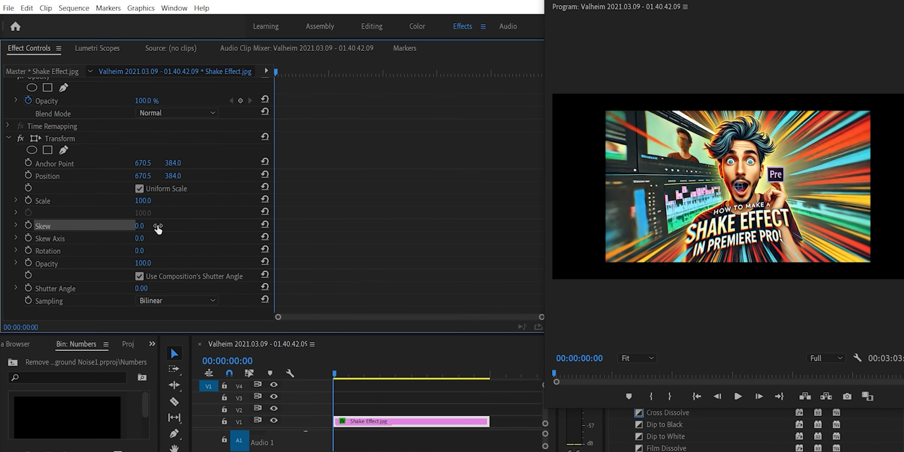
pyautogui.click(151, 223)
pyautogui.write('4')
pyautogui.press('Return')
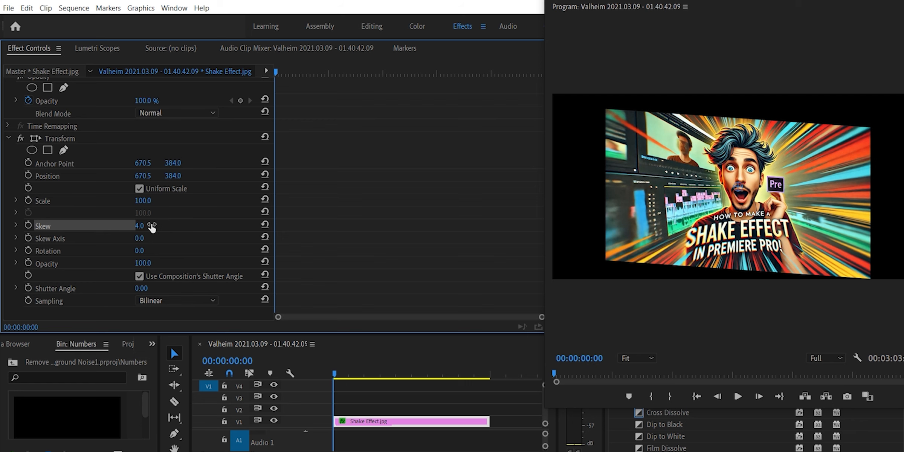
# Keyframe the Transform effect's Skew Axis at 00:00:01:01, raise its value at 00:00:04:14, and play the shake animation
pyautogui.moveTo(342, 376); pyautogui.dragTo(367, 373)
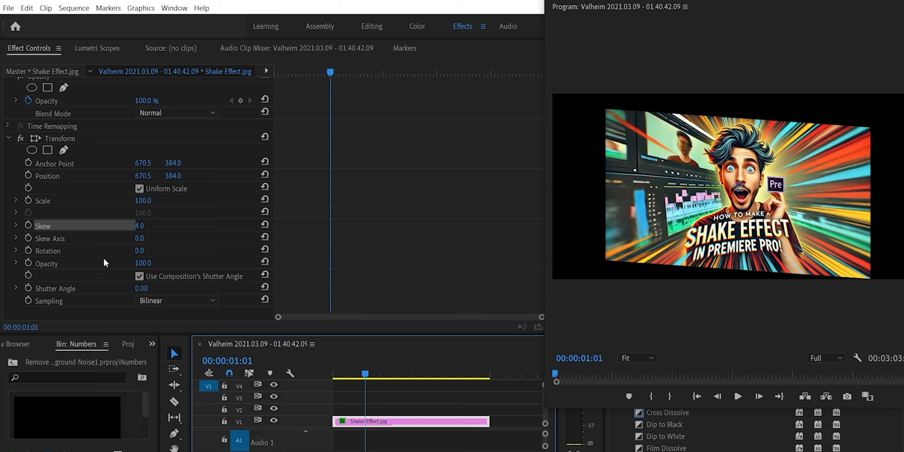
pyautogui.click(28, 238)
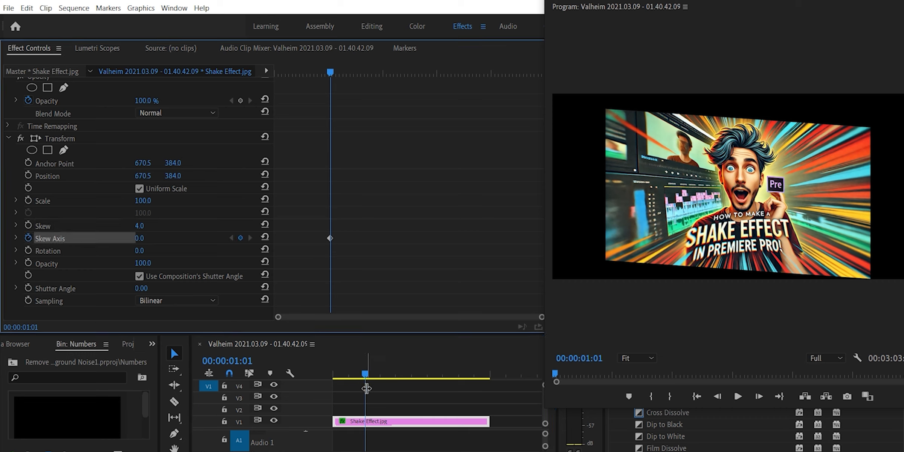
pyautogui.moveTo(367, 383); pyautogui.dragTo(476, 388)
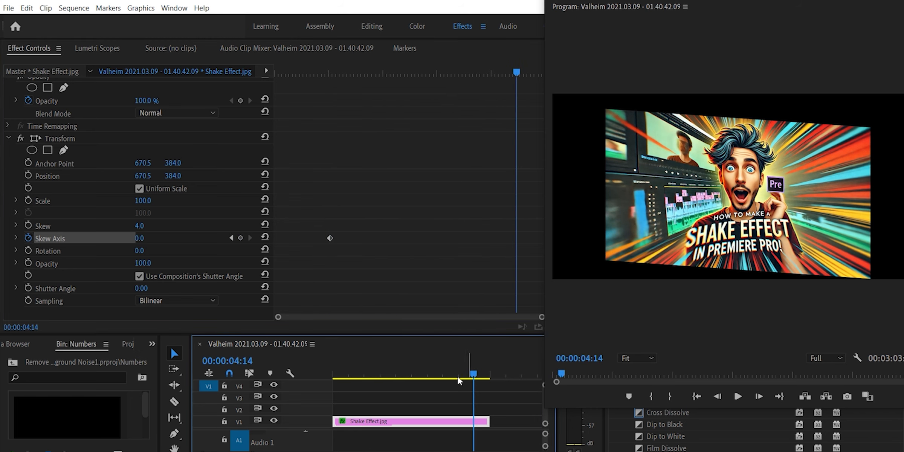
pyautogui.moveTo(146, 240); pyautogui.dragTo(394, 240)
pyautogui.press('space')
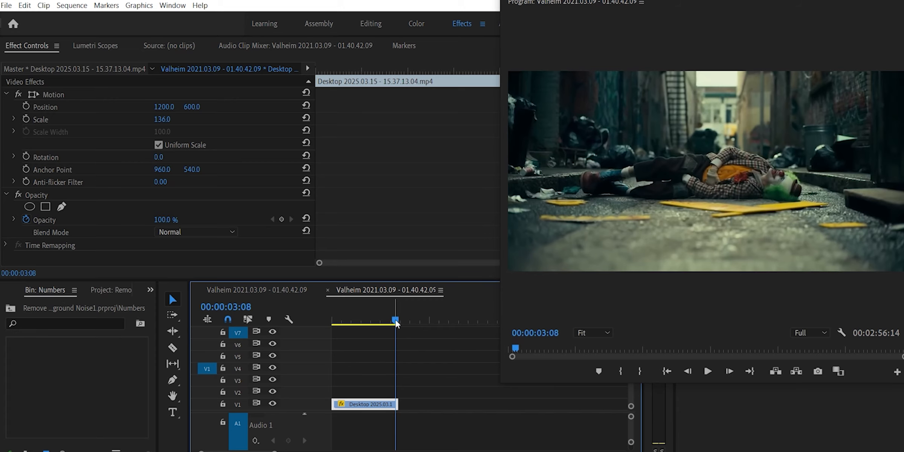
# Move the clown video clip from V1 up to V2 and create a white color matte of 2400 by 1200 at 30 fps
pyautogui.moveTo(395, 323); pyautogui.dragTo(324, 340)
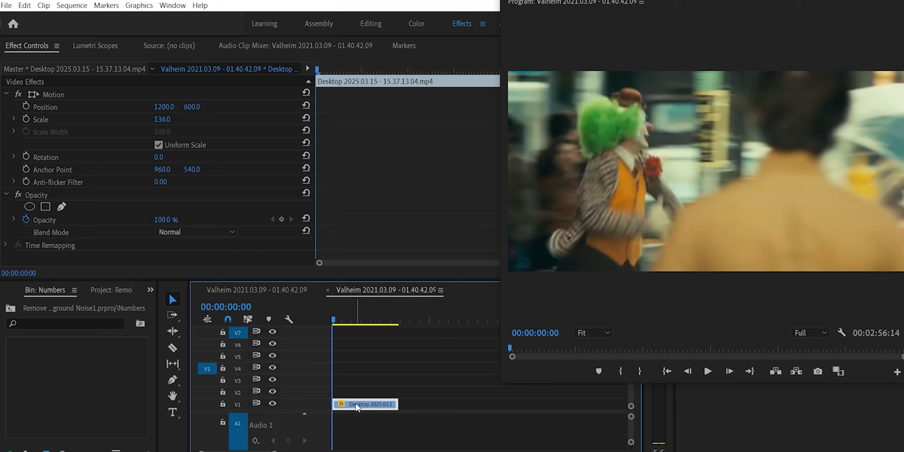
pyautogui.moveTo(356, 407); pyautogui.dragTo(359, 399)
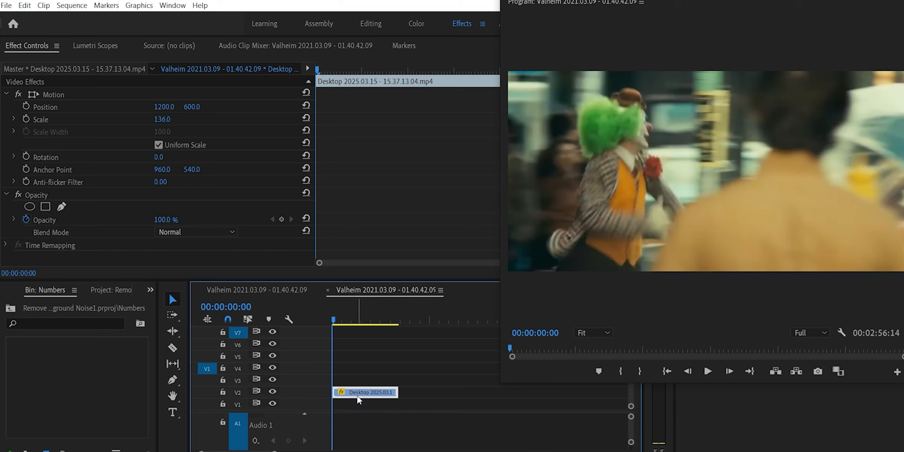
pyautogui.rightClick(126, 356)
pyautogui.moveTo(174, 401)
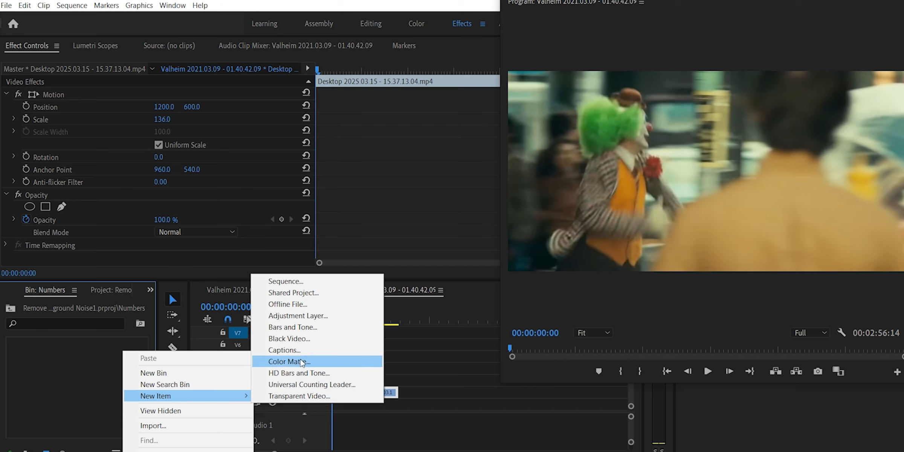
pyautogui.click(302, 363)
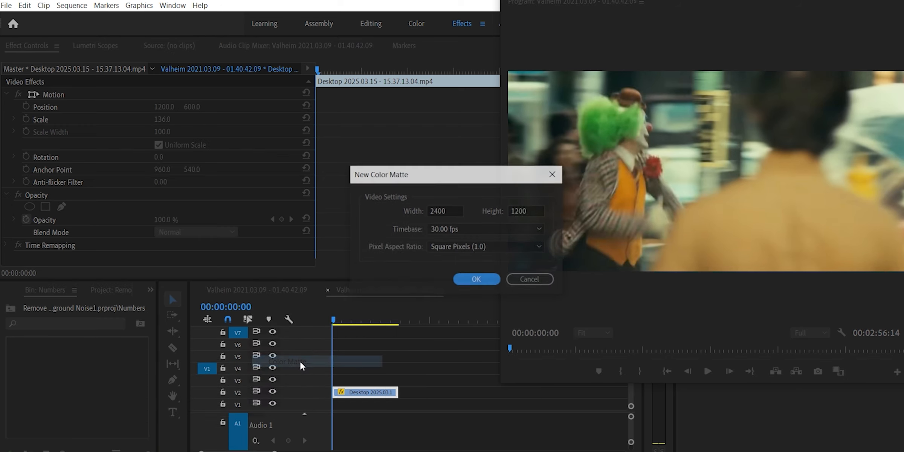
pyautogui.click(483, 279)
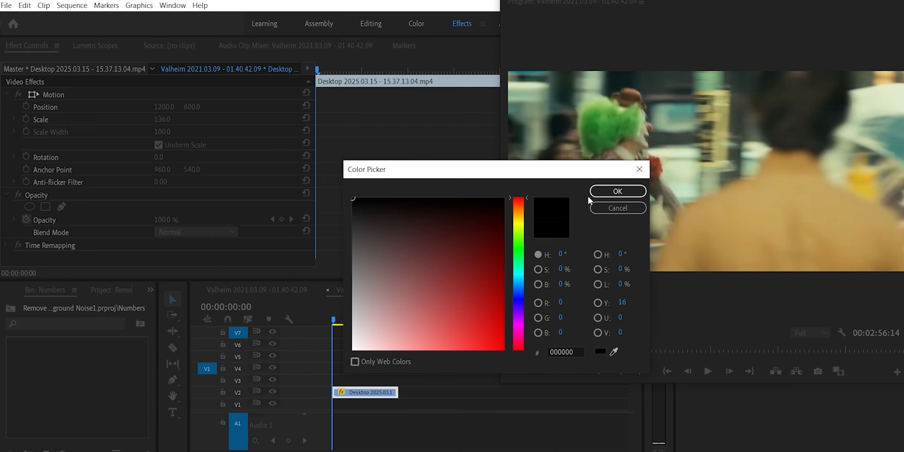
pyautogui.press('Return')
# Place the color matte on V1 beneath the clown clip, trim it to the clip's length, and scale the clip to 95
pyautogui.moveTo(81, 383); pyautogui.dragTo(301, 407)
pyautogui.moveTo(428, 405); pyautogui.dragTo(397, 410)
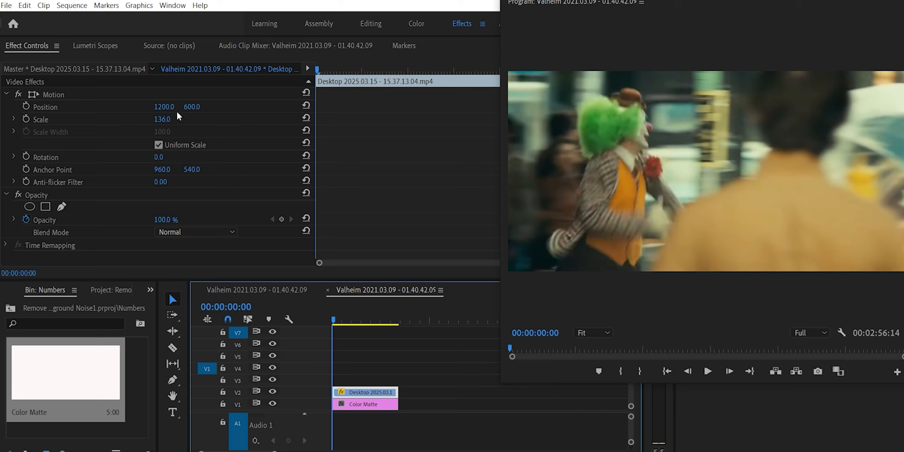
pyautogui.moveTo(179, 119); pyautogui.dragTo(165, 119)
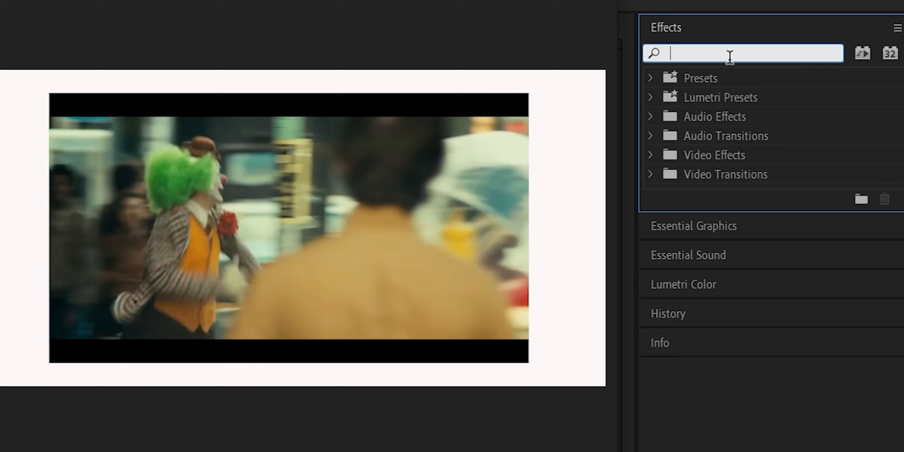
# Find the Roughen Edges effect and apply it to the clown clip on V2
pyautogui.write('rou')
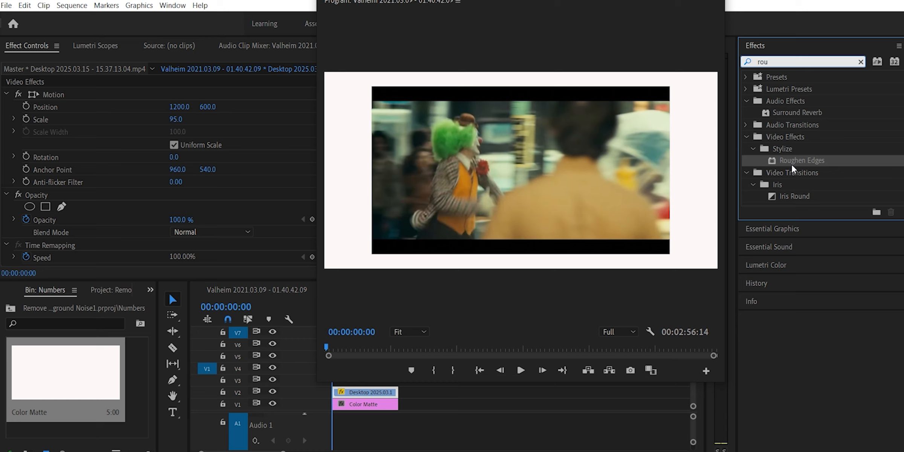
pyautogui.click(794, 162)
pyautogui.moveTo(756, 185); pyautogui.dragTo(375, 392)
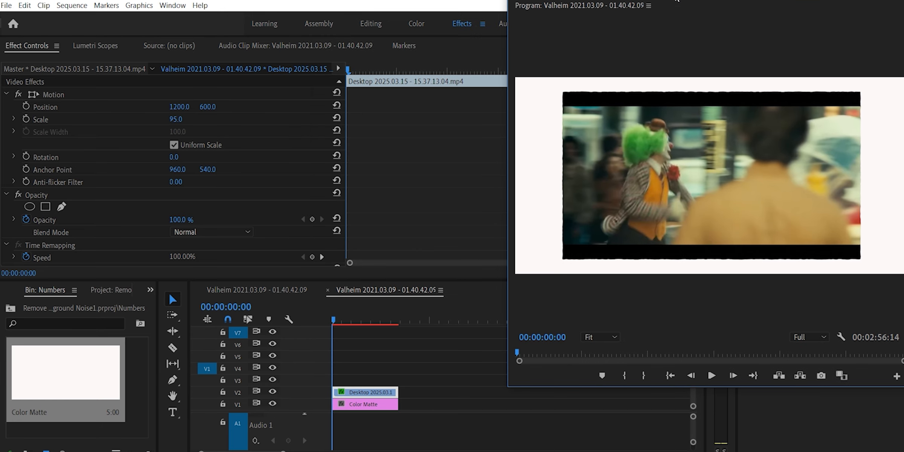
# Set the Roughen Edges edge type to Cut and its Border to 500
pyautogui.scroll(-5, 264, 156)
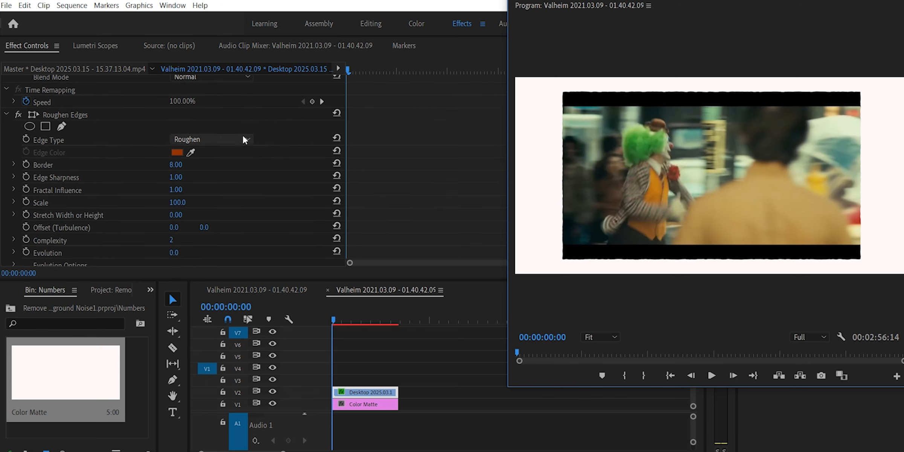
pyautogui.click(245, 140)
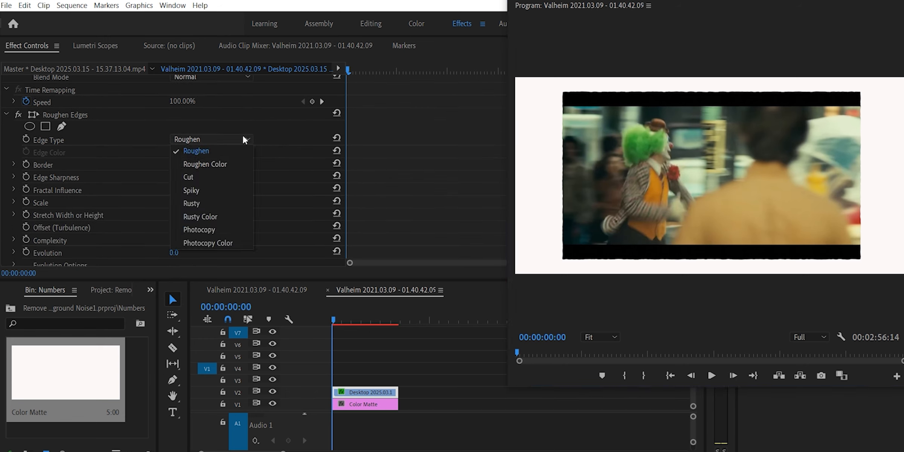
pyautogui.click(218, 179)
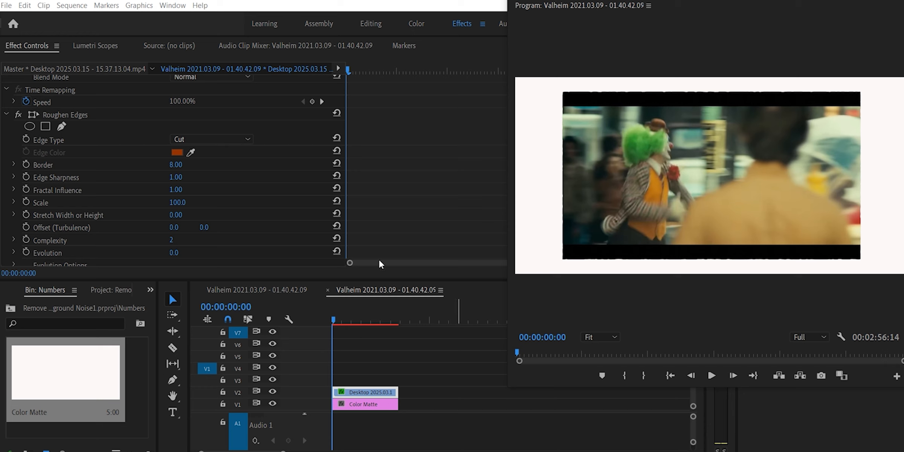
pyautogui.click(173, 166)
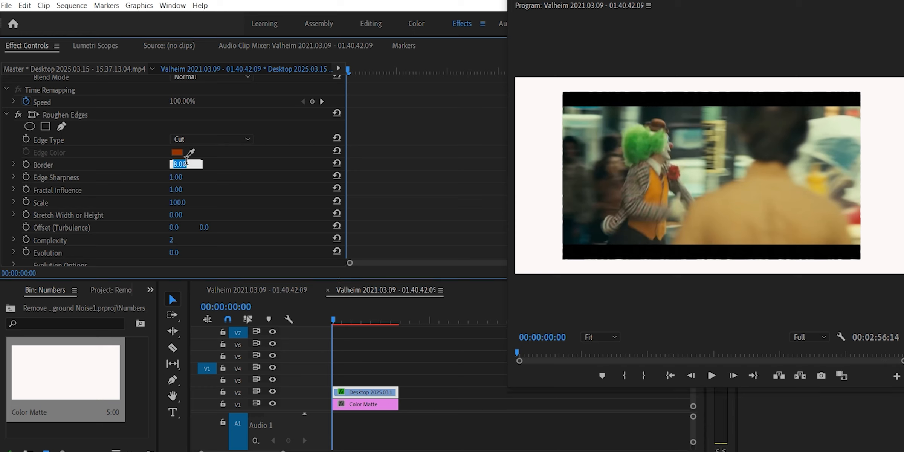
pyautogui.write('500')
pyautogui.press('Return')
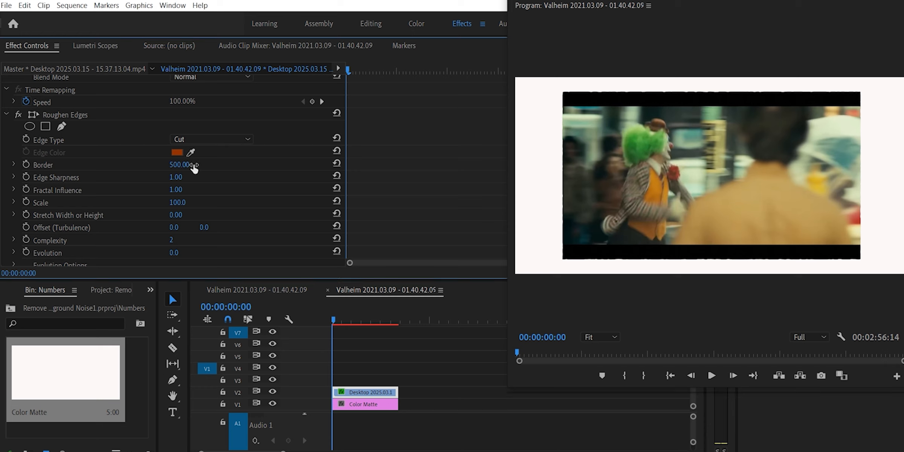
# Set the Roughen Edges Edge Sharpness to 10 and Fractal Influence to 0
pyautogui.click(173, 178)
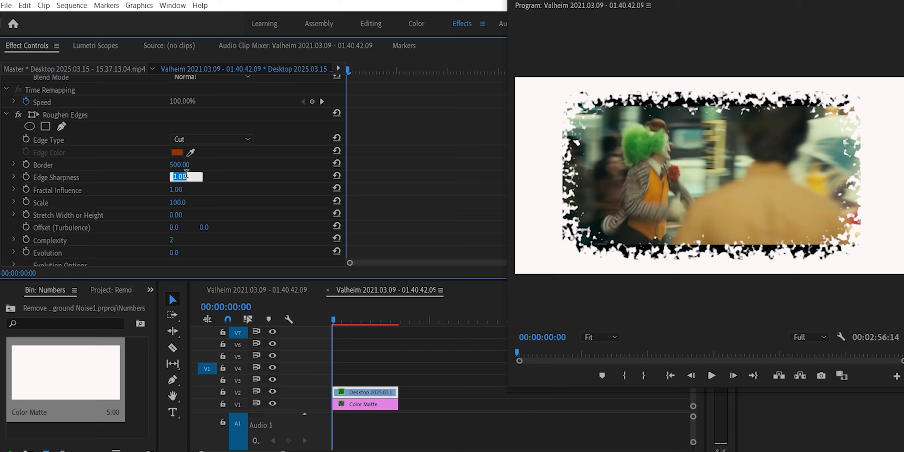
pyautogui.write('10')
pyautogui.press('Return')
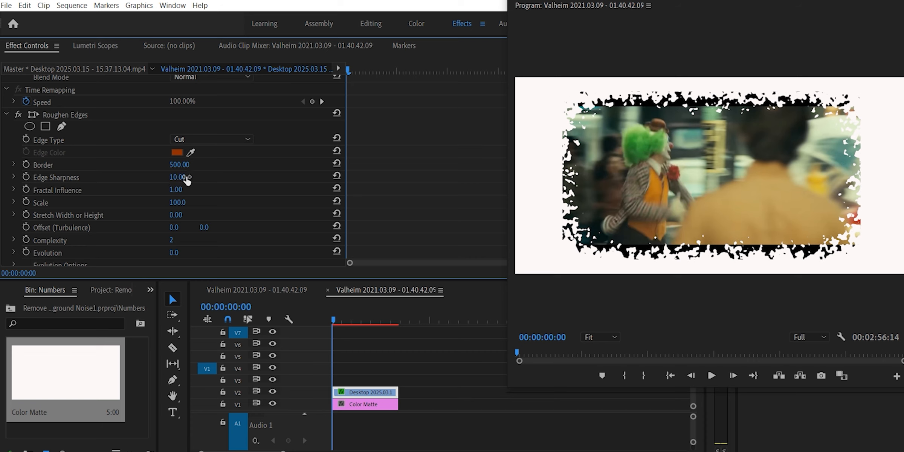
pyautogui.click(177, 190)
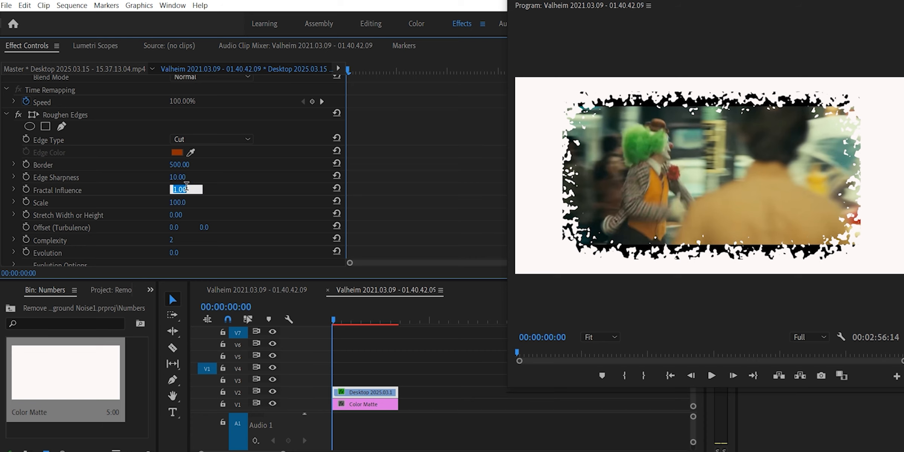
pyautogui.write('0')
pyautogui.press('Return')
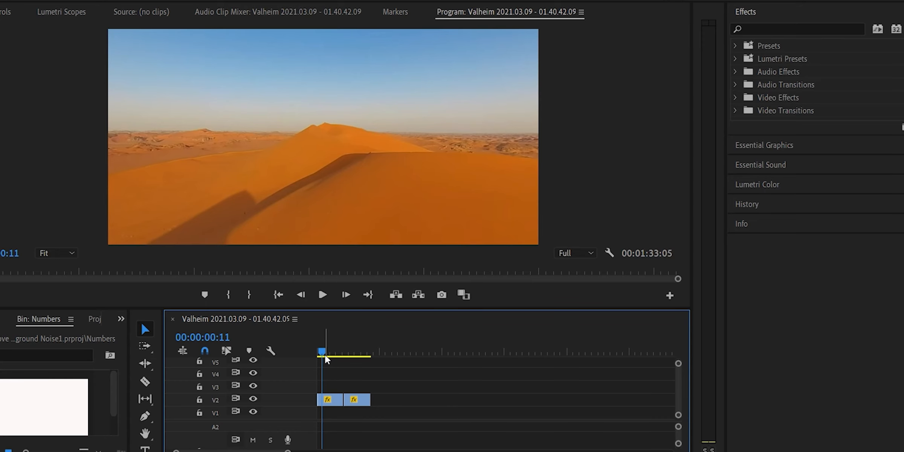
# Color-match the beach clip on V2 to the desert clip, using Lumetri Color's Comparison View and Apply Match with Face Detection enabled
pyautogui.moveTo(323, 354); pyautogui.dragTo(363, 368)
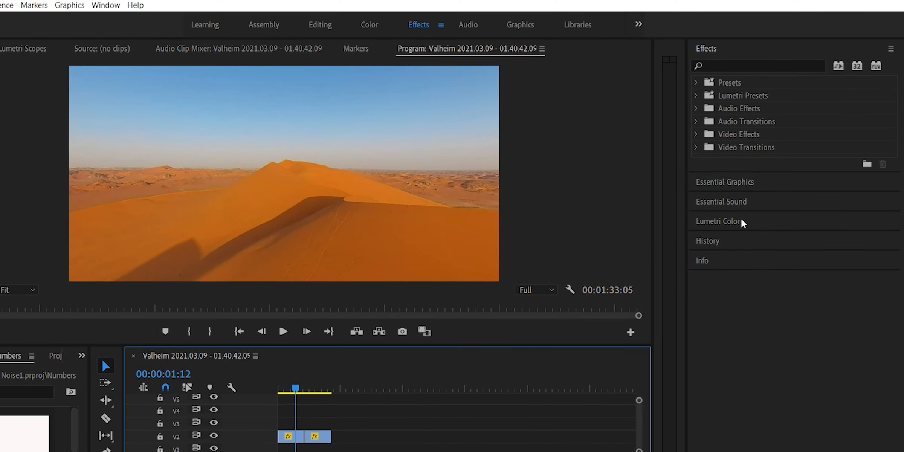
pyautogui.click(741, 222)
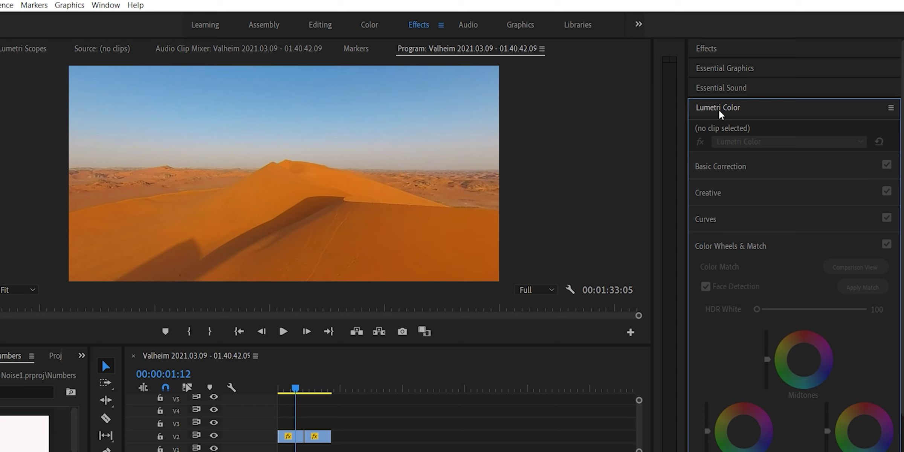
pyautogui.click(106, 5)
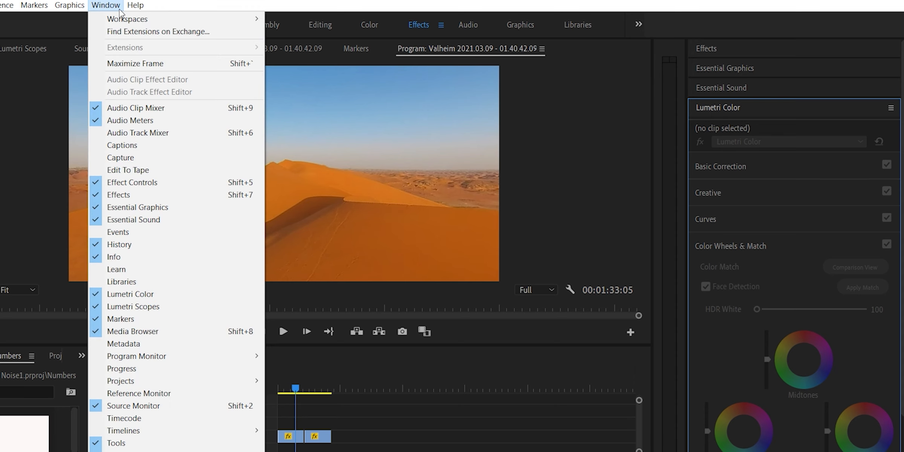
pyautogui.click(130, 294)
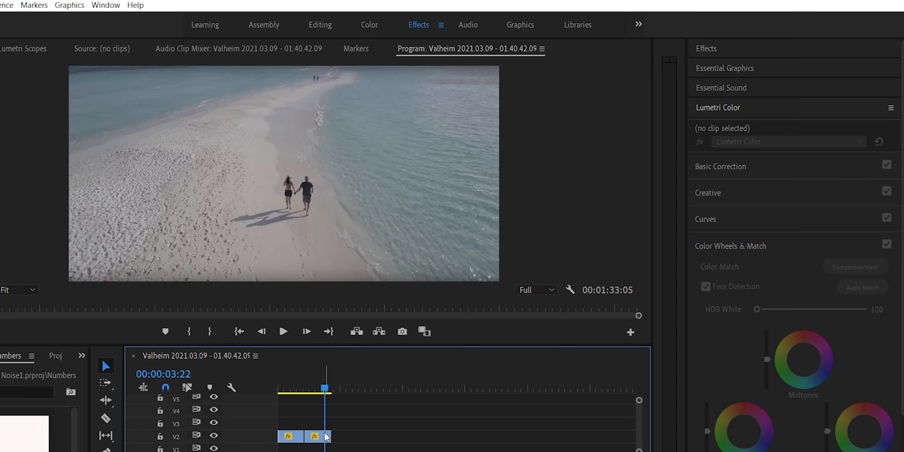
pyautogui.click(324, 438)
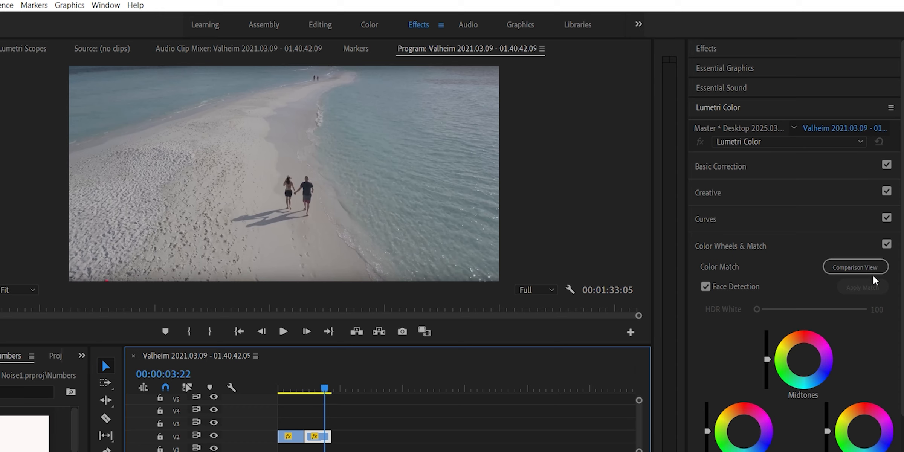
pyautogui.click(863, 277)
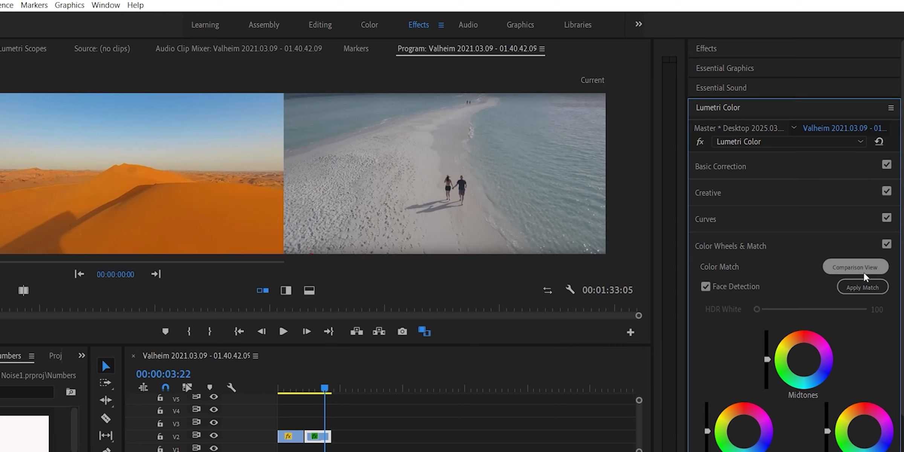
pyautogui.click(876, 288)
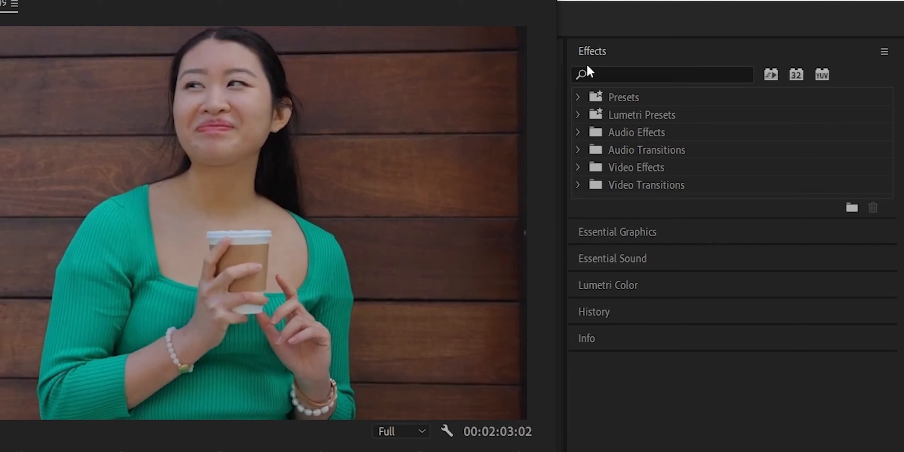
# Find the Warp Stabilizer effect and try to apply it directly to the coffee-cup woman clip on V1
pyautogui.click(611, 73)
pyautogui.write('wa')
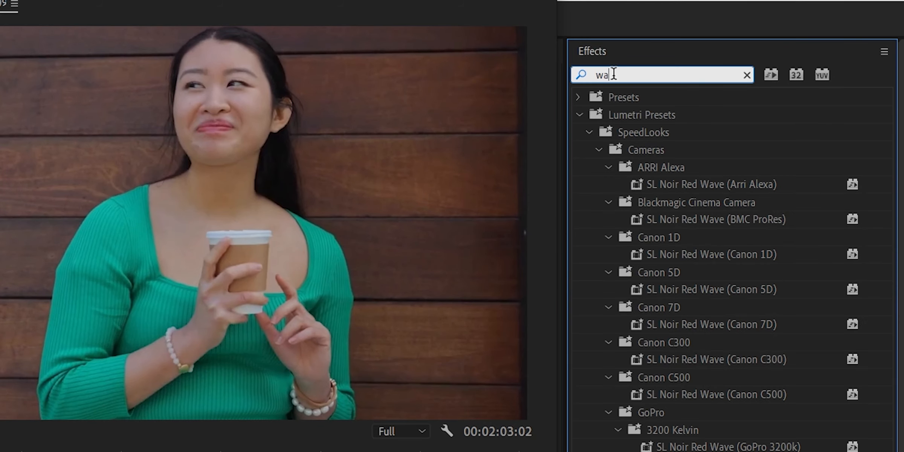
pyautogui.write('r')
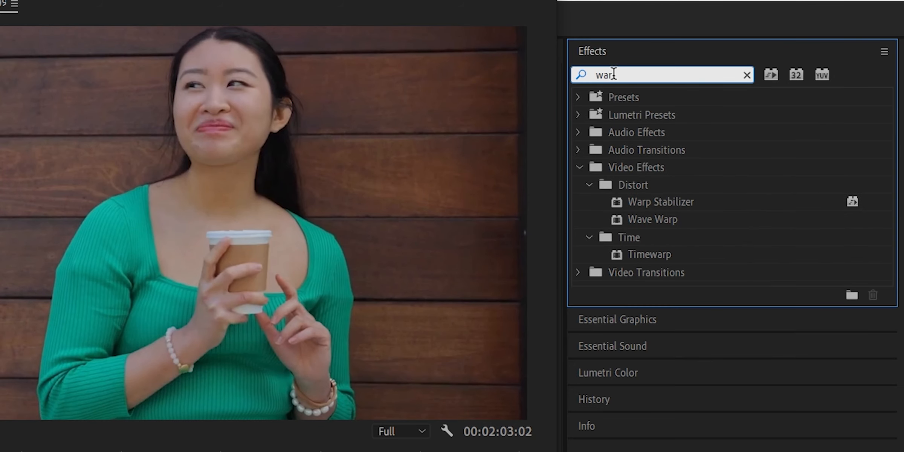
pyautogui.click(659, 201)
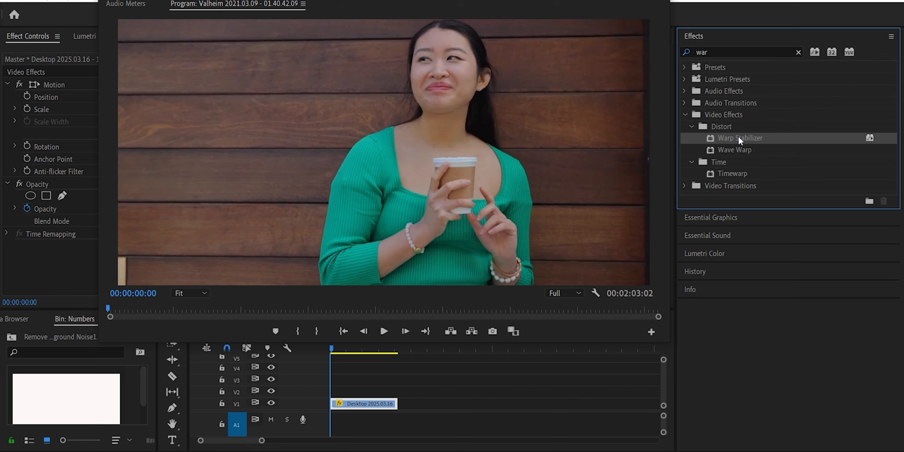
pyautogui.moveTo(658, 199); pyautogui.dragTo(389, 408)
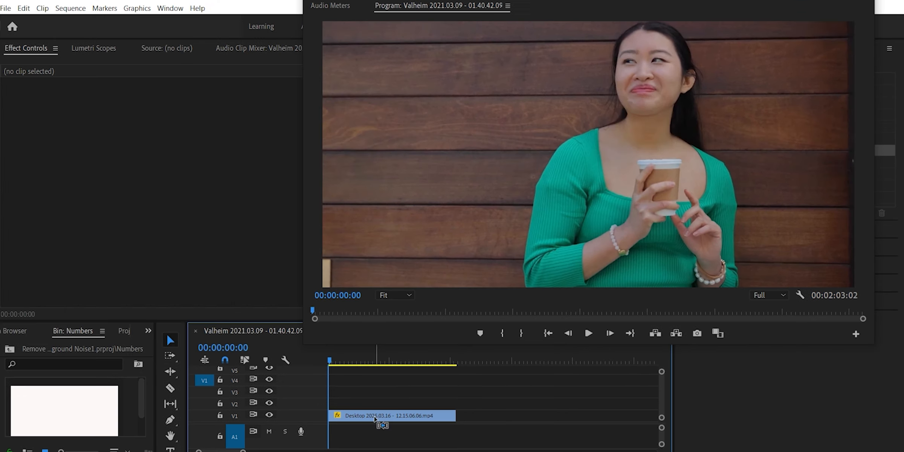
# Nest the coffee-cup woman clip on V1 and apply Warp Stabilizer to the nested sequence
pyautogui.click(379, 409)
pyautogui.rightClick(378, 409)
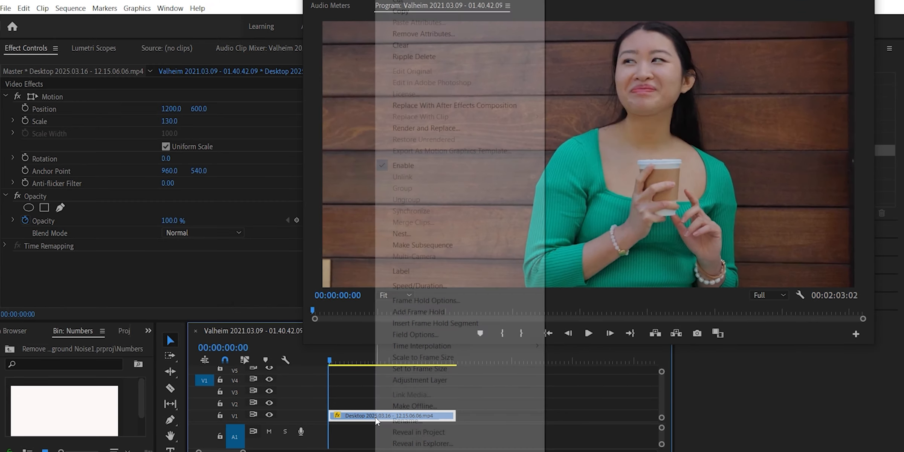
pyautogui.click(437, 233)
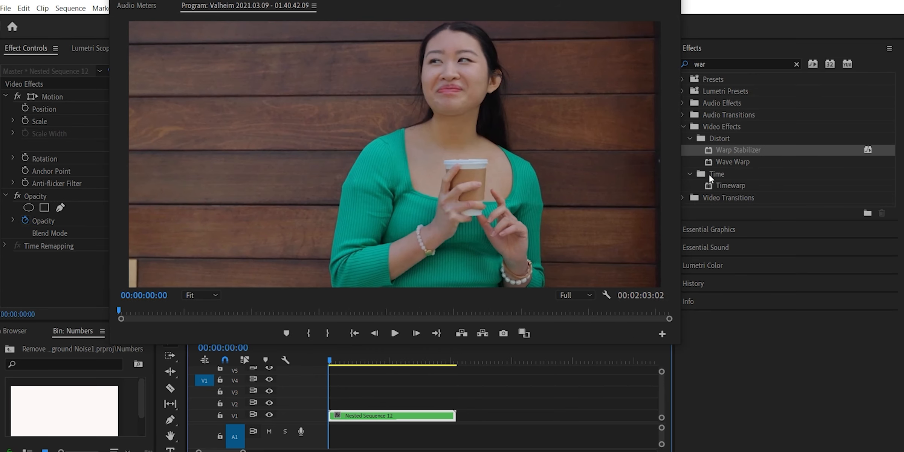
pyautogui.moveTo(734, 152); pyautogui.dragTo(374, 411)
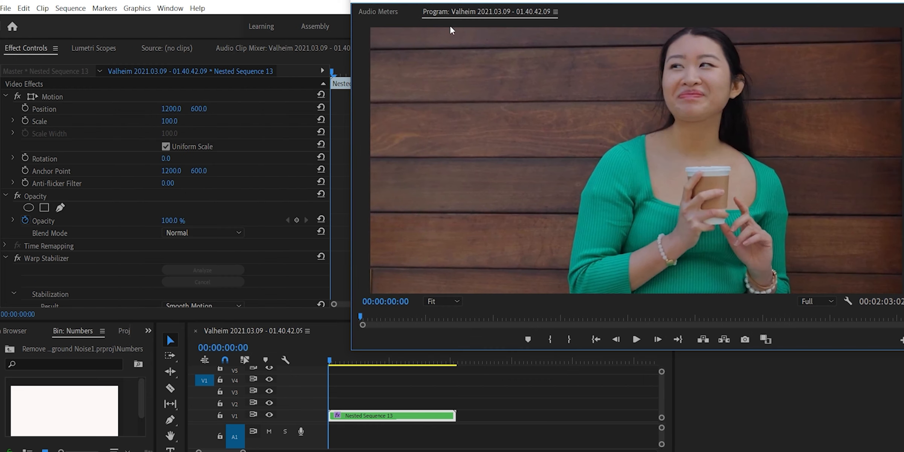
# Set the Warp Stabilizer's Rolling Shutter Ripple to Enhanced Reduction and its Crop Less <-> Smooth More value to 100
pyautogui.scroll(-4, 154, 105)
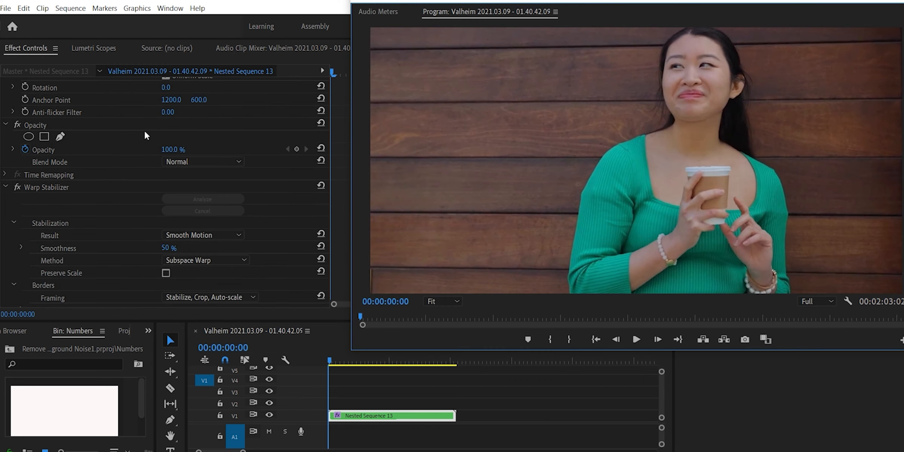
pyautogui.scroll(-3, 146, 136)
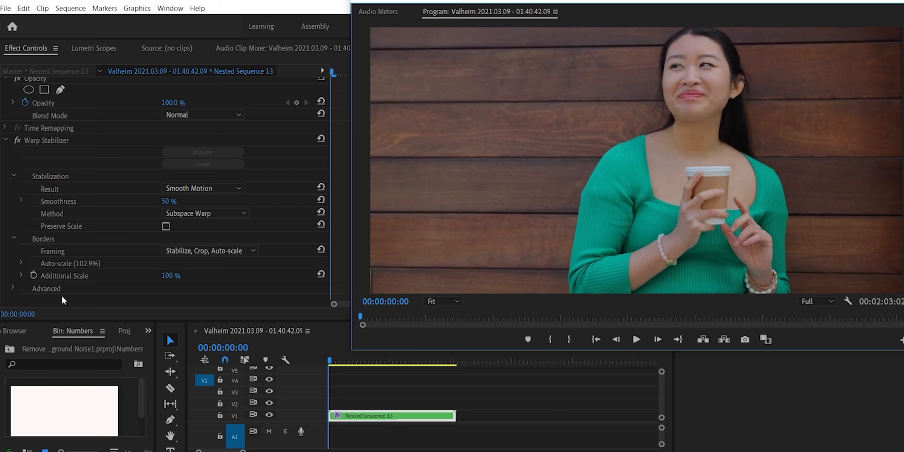
pyautogui.click(13, 288)
pyautogui.scroll(-2, 113, 254)
pyautogui.scroll(-4, 125, 247)
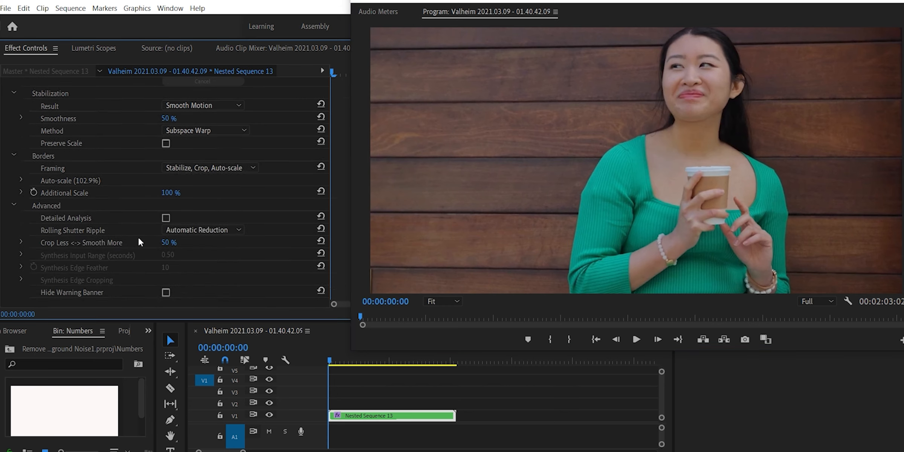
pyautogui.click(195, 226)
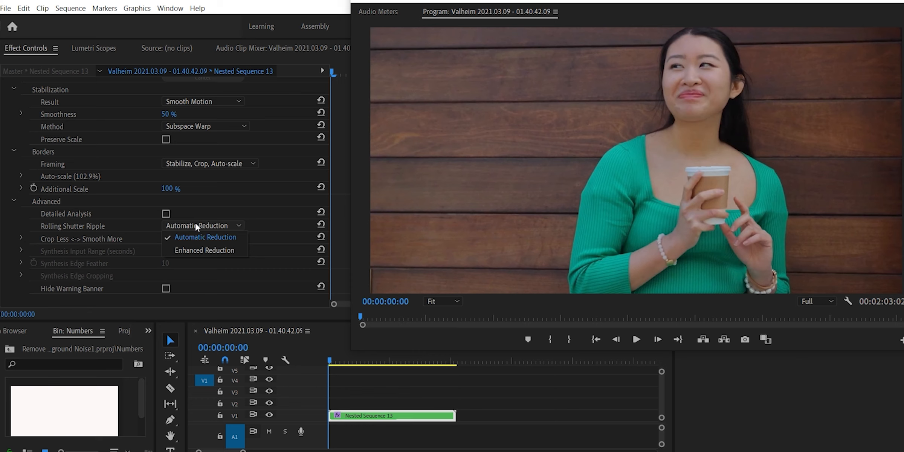
pyautogui.click(201, 255)
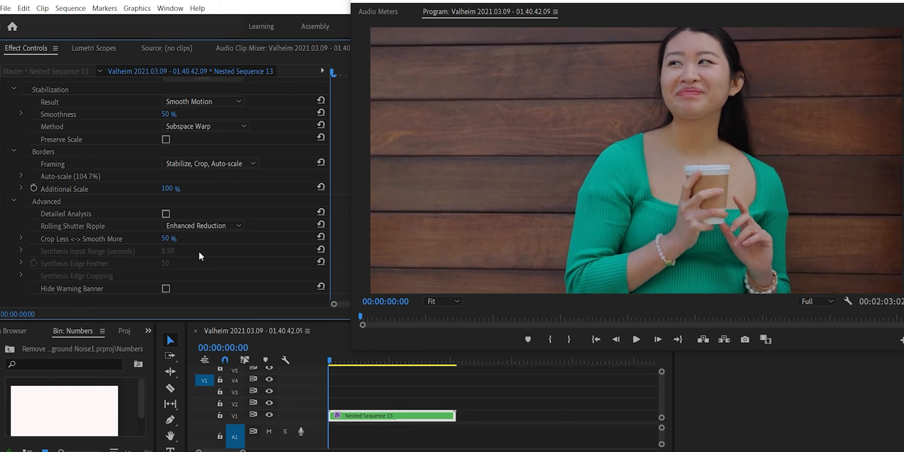
pyautogui.click(168, 238)
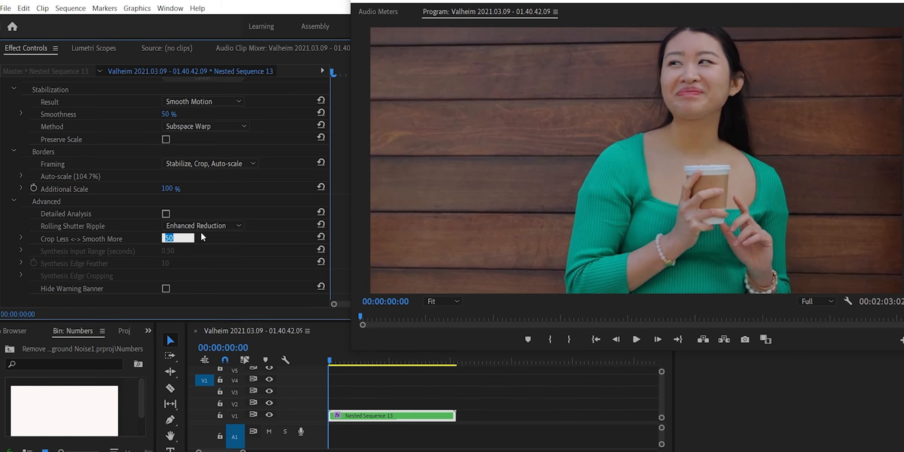
pyautogui.write('100')
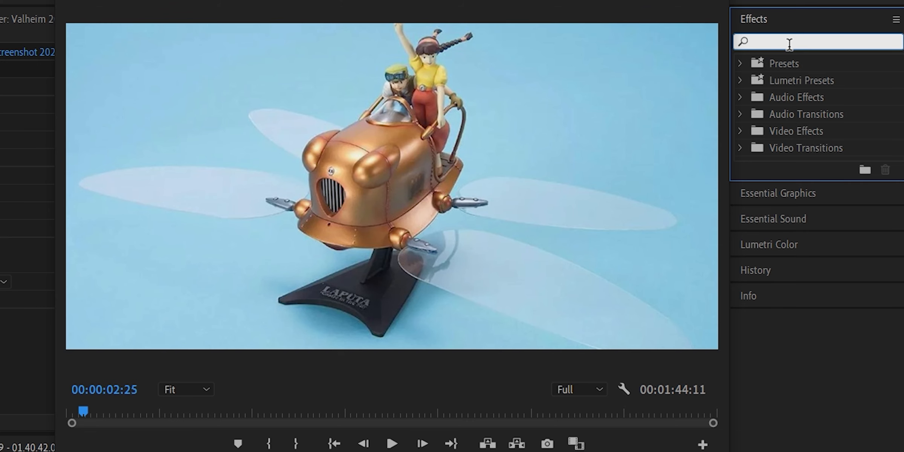
# Find the Color Key effect and apply it to the toy aircraft image clip on V2
pyautogui.write('COLOR ')
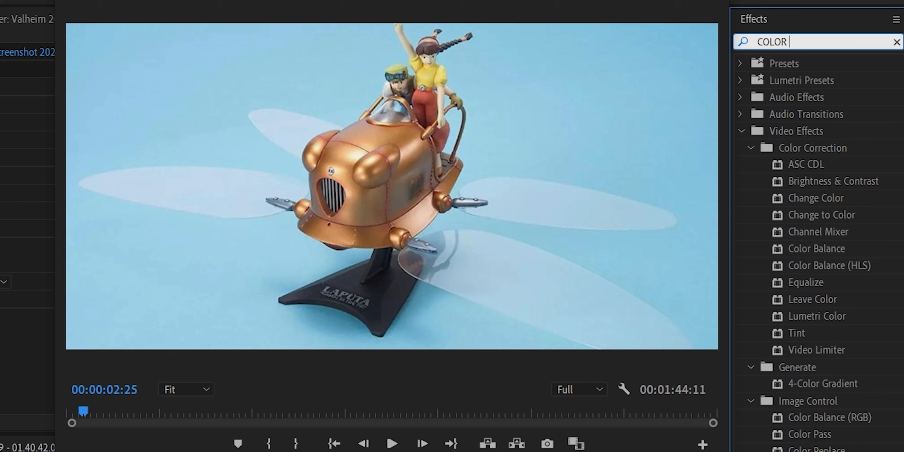
pyautogui.write('KEY')
pyautogui.click(814, 167)
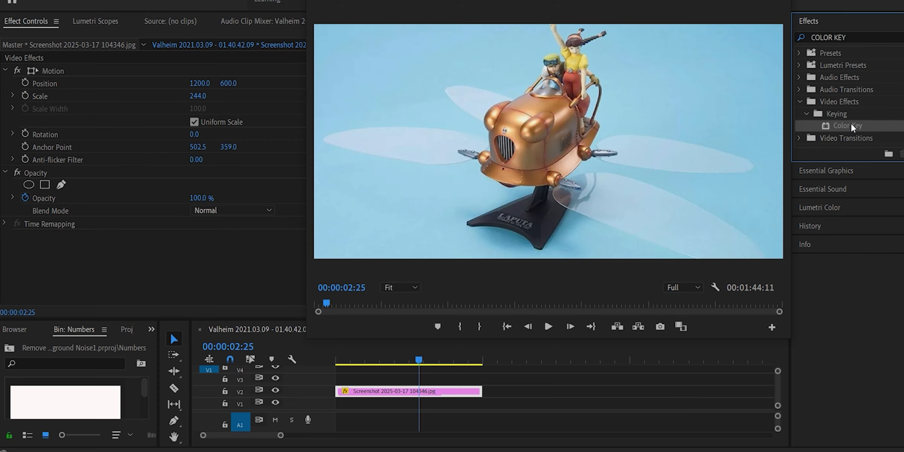
pyautogui.moveTo(852, 128); pyautogui.dragTo(381, 392)
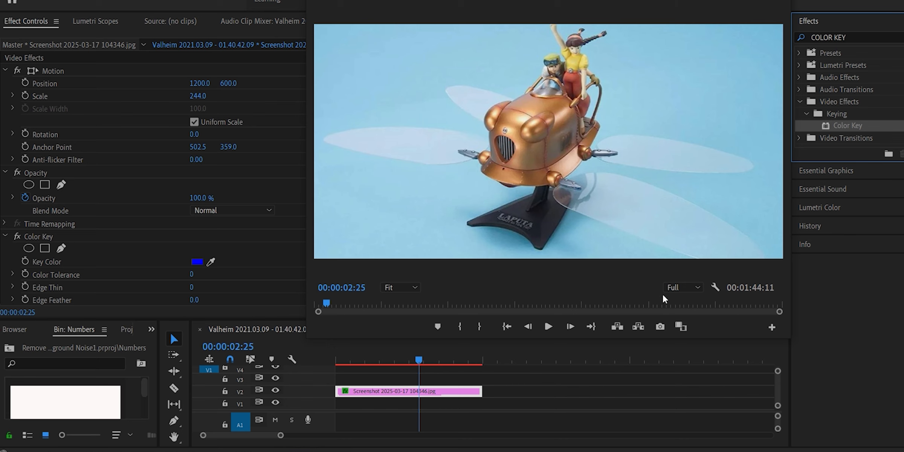
# Sample the light-blue background as the Color Key's key color and raise the Color Tolerance, with the Transparency Grid shown in the preview
pyautogui.click(715, 287)
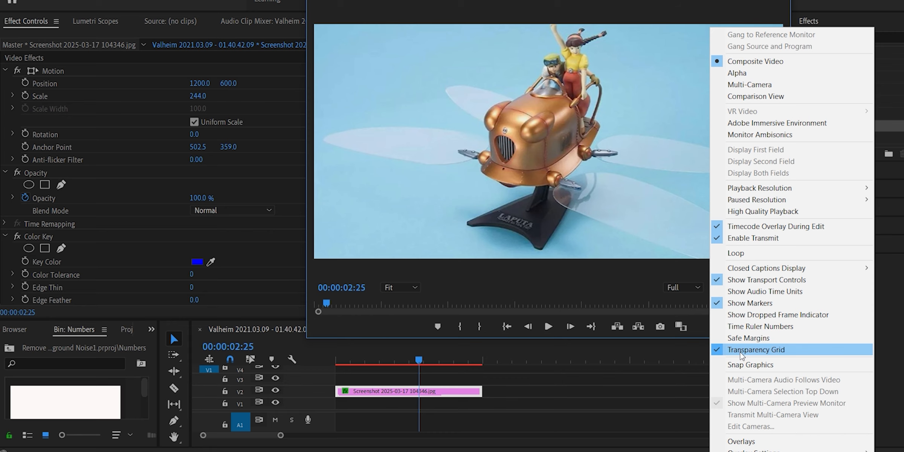
pyautogui.click(741, 349)
pyautogui.scroll(-1, 49, 226)
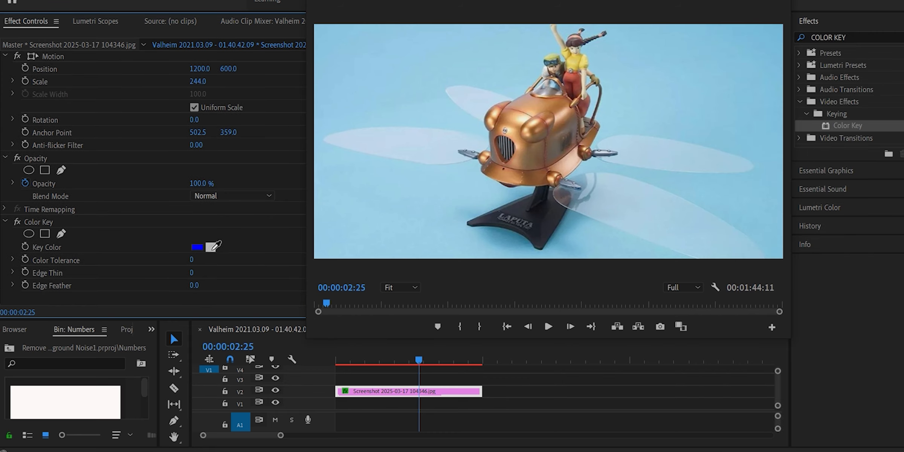
pyautogui.click(214, 246)
pyautogui.click(411, 212)
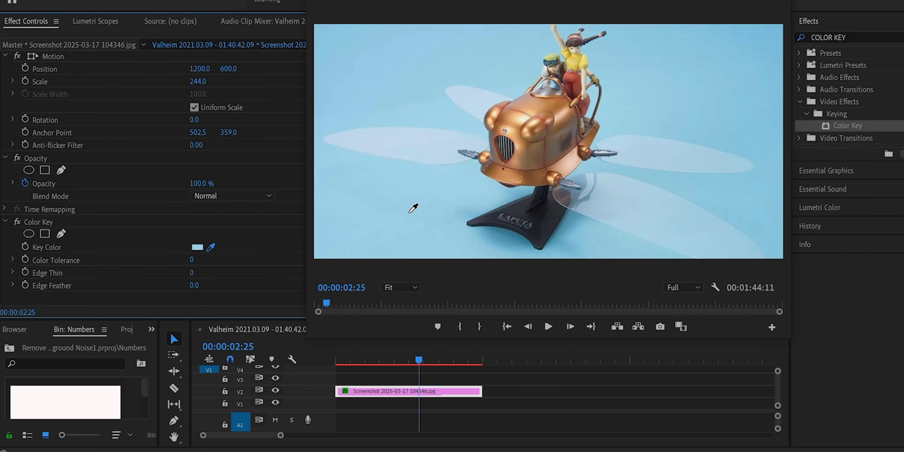
pyautogui.click(409, 213)
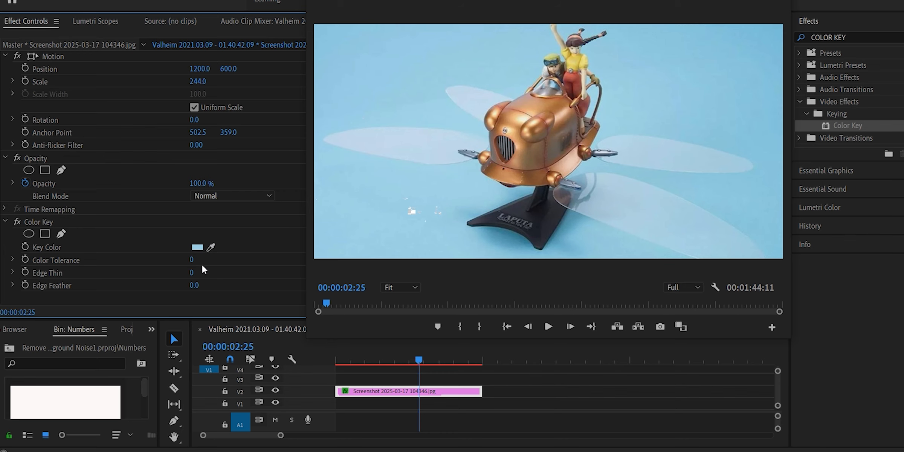
pyautogui.moveTo(192, 260)
pyautogui.mouseDown()
pyautogui.moveTo(223, 259)
pyautogui.moveTo(206, 260)
pyautogui.mouseUp()
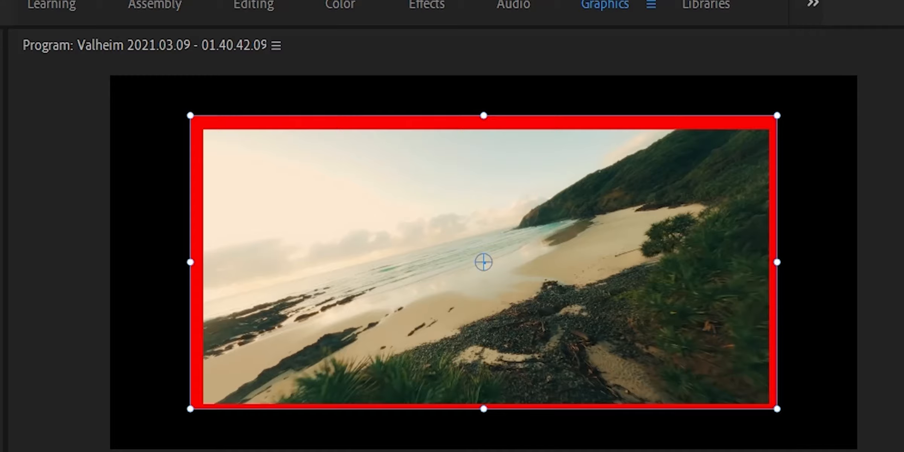
pyautogui.press('space')
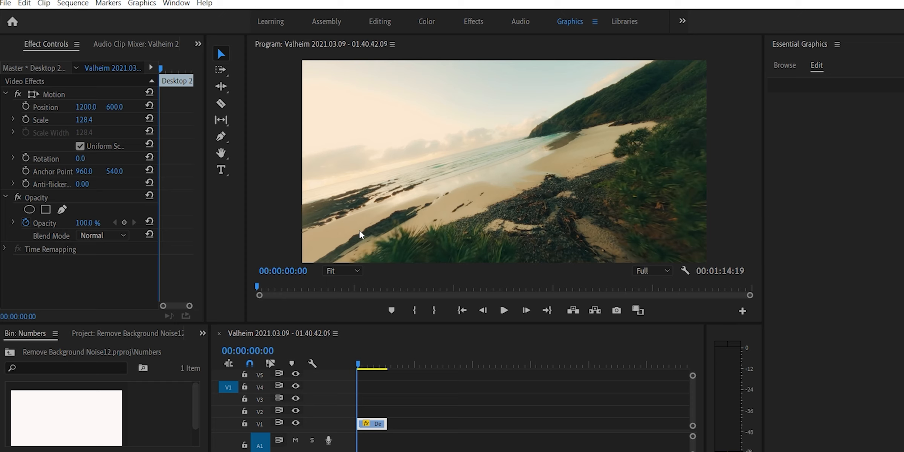
# Draw a rectangle shape with the Rectangle Tool covering the whole frame of the beach clip
pyautogui.click(229, 147)
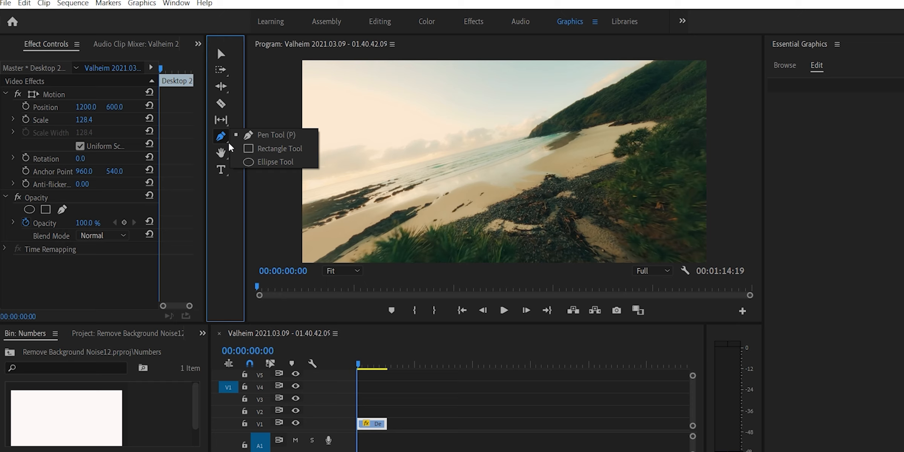
pyautogui.click(254, 152)
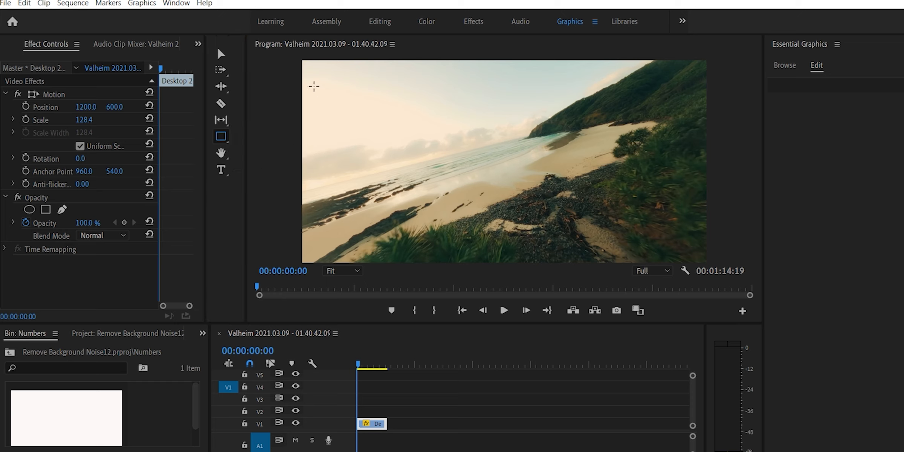
pyautogui.moveTo(304, 61); pyautogui.dragTo(712, 272)
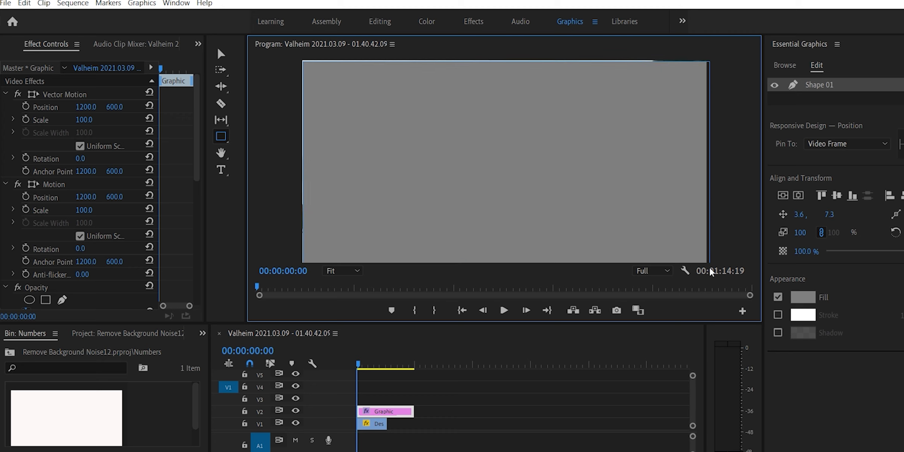
# Turn off the rectangle's fill and give it a red stroke with a width of 100
pyautogui.click(779, 297)
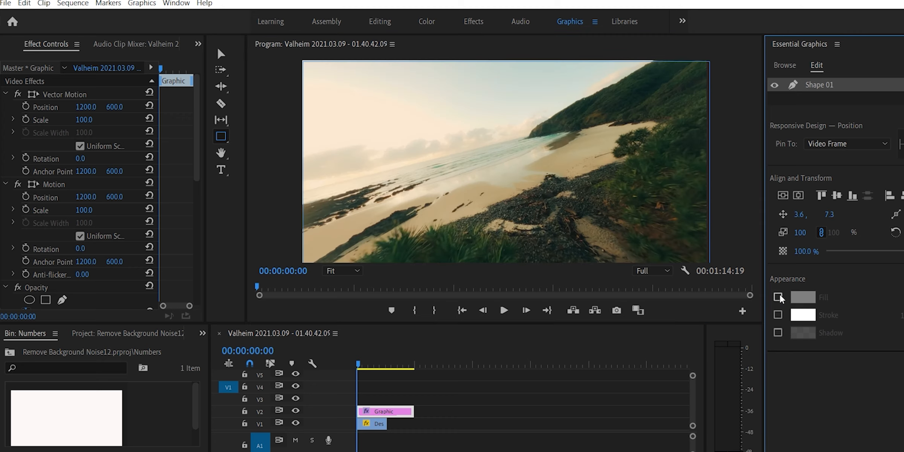
pyautogui.click(779, 316)
pyautogui.click(810, 319)
pyautogui.moveTo(524, 325)
pyautogui.mouseDown()
pyautogui.moveTo(507, 351)
pyautogui.moveTo(516, 352)
pyautogui.mouseUp()
pyautogui.click(633, 193)
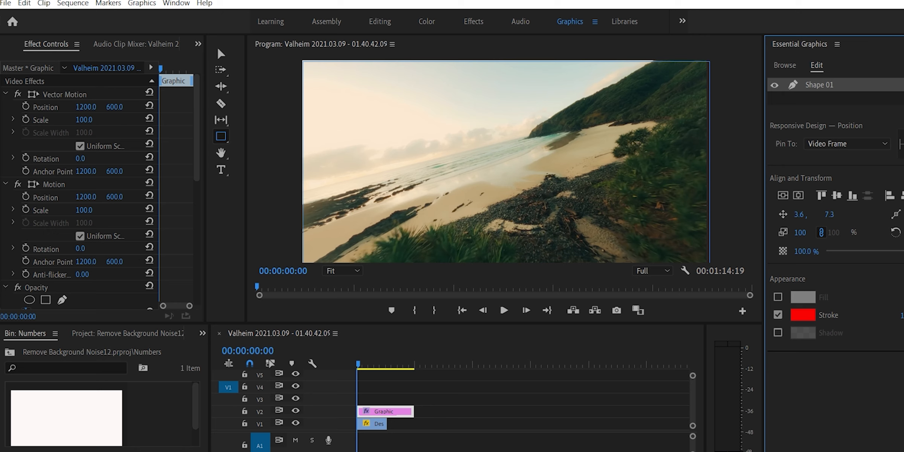
pyautogui.moveTo(903, 316); pyautogui.dragTo(903, 316)
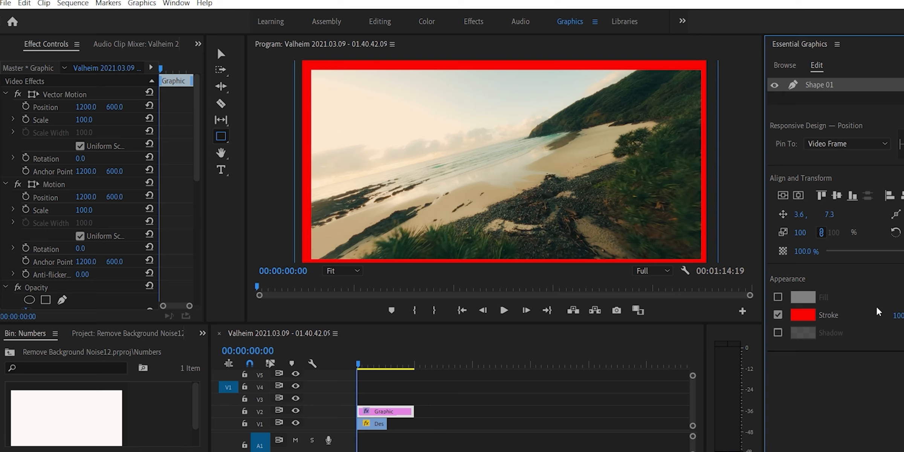
# Try moving the red frame separately from the beach clip using Vector Motion, and undo the move
pyautogui.click(90, 97)
pyautogui.moveTo(366, 129); pyautogui.dragTo(462, 182)
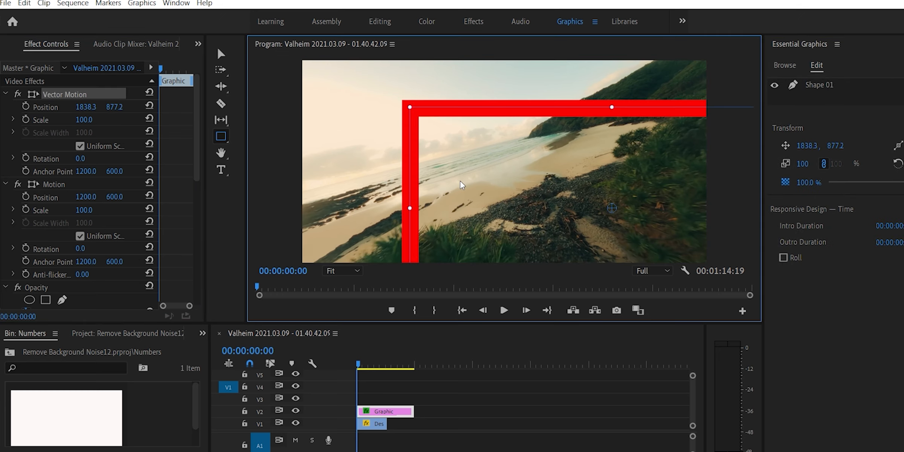
pyautogui.hotkey('ctrl', 'z')
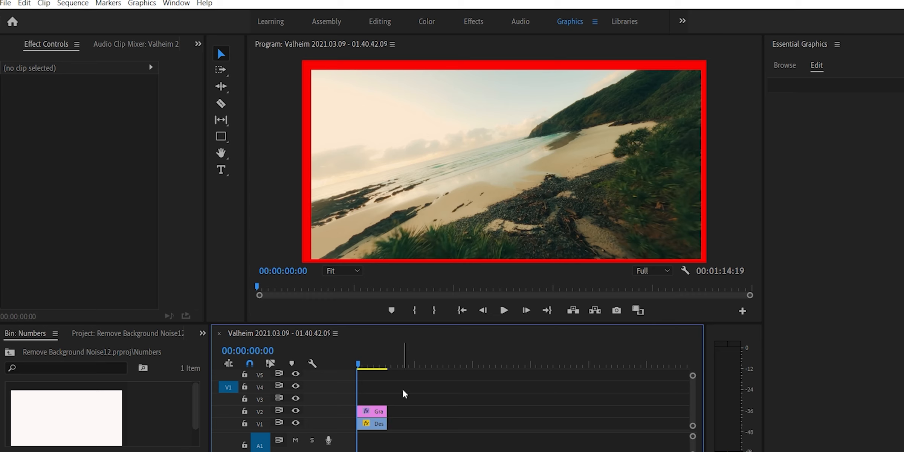
# Nest the red frame graphic on V2 together with the beach clip on V1, and scale down the nested sequence
pyautogui.moveTo(403, 391); pyautogui.dragTo(356, 437)
pyautogui.rightClick(367, 427)
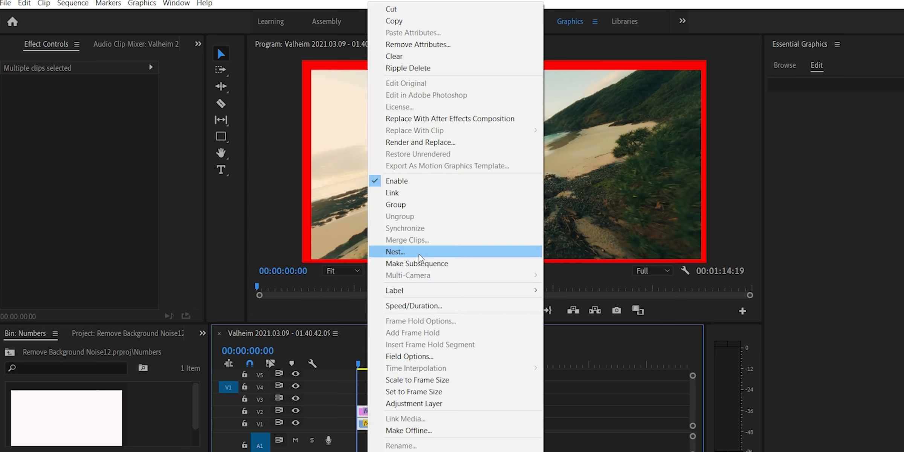
pyautogui.click(397, 252)
pyautogui.click(58, 37)
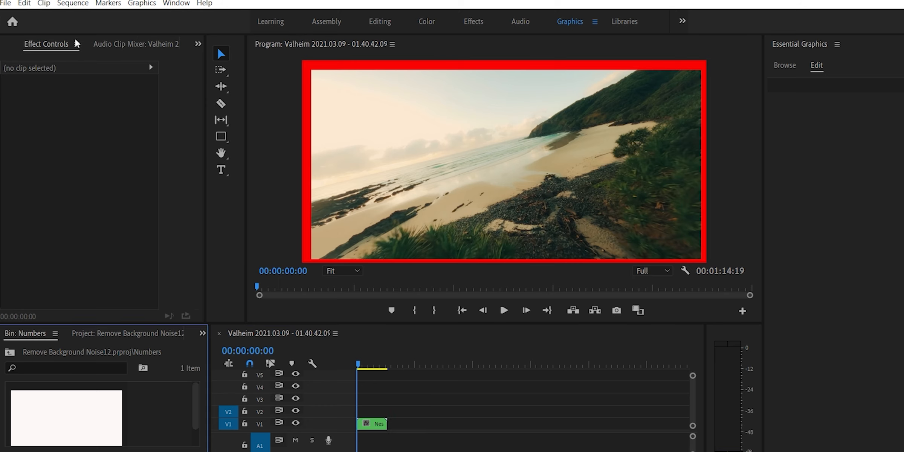
pyautogui.moveTo(99, 120); pyautogui.dragTo(87, 119)
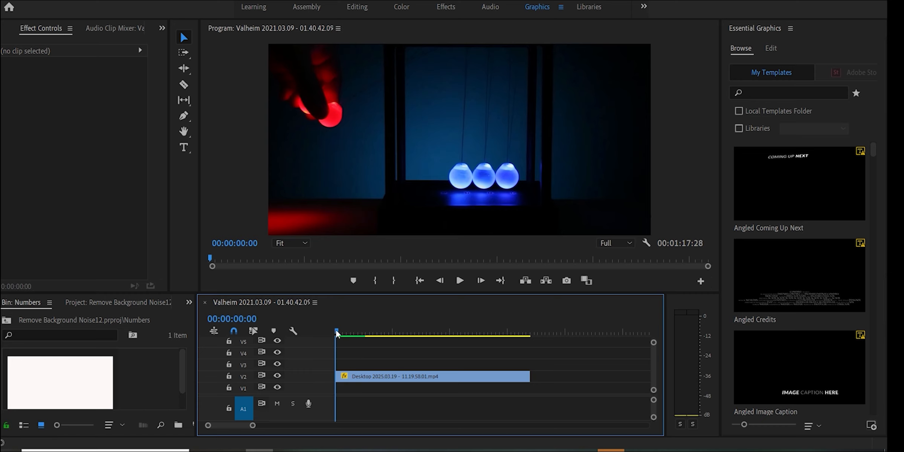
# Cut the pendulum clip on V2 in two at 00:00:00:17 with the Razor tool
pyautogui.moveTo(336, 334); pyautogui.dragTo(370, 348)
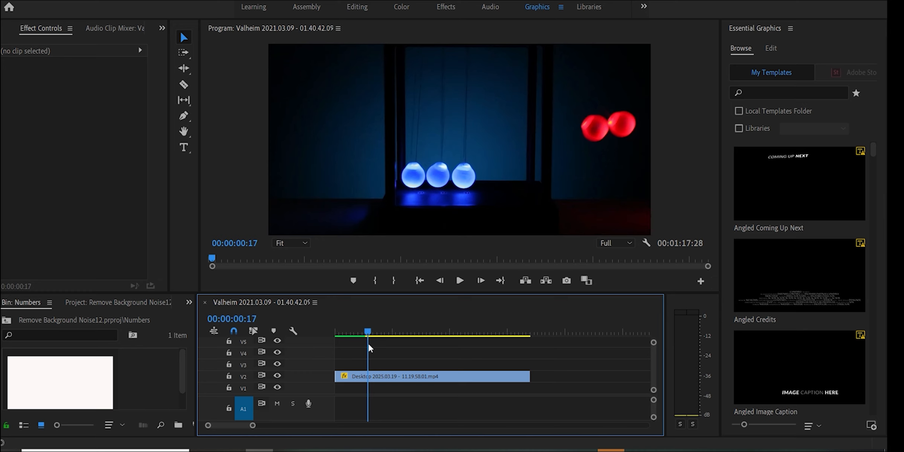
pyautogui.press('c')
pyautogui.click(368, 377)
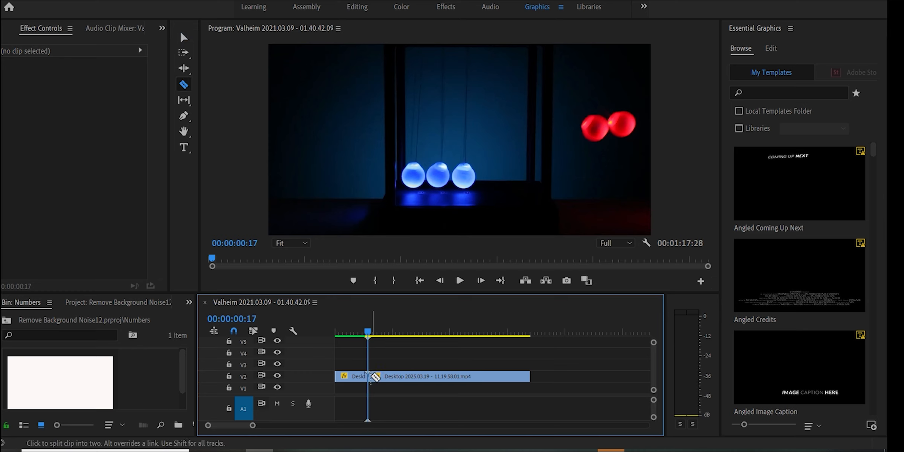
# Slow the second part of the pendulum clip to 10% speed with Optical Flow time interpolation, and play it back
pyautogui.press('v')
pyautogui.click(411, 380)
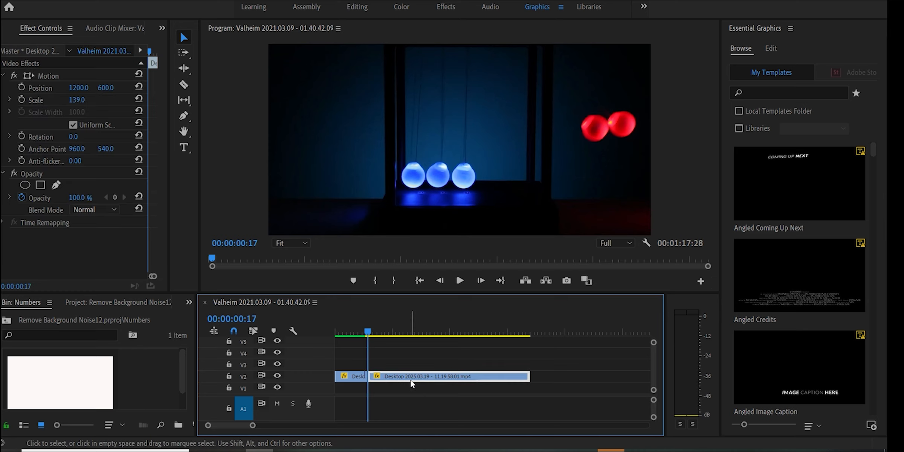
pyautogui.rightClick(412, 382)
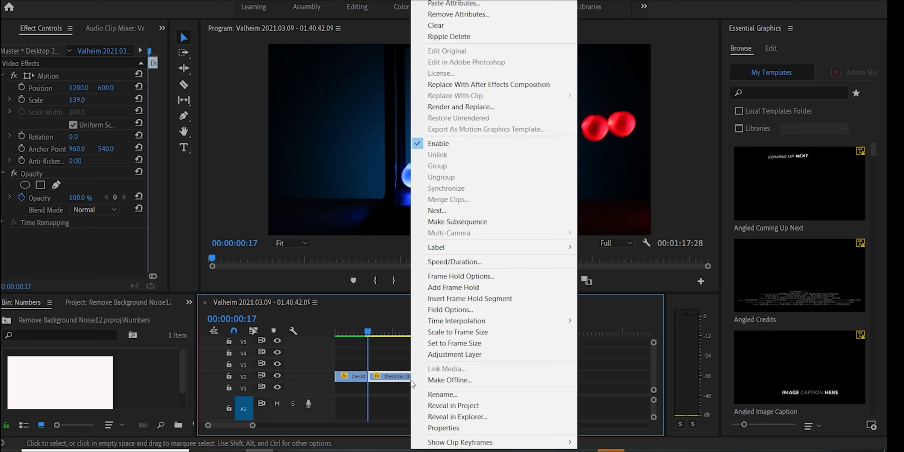
pyautogui.click(454, 262)
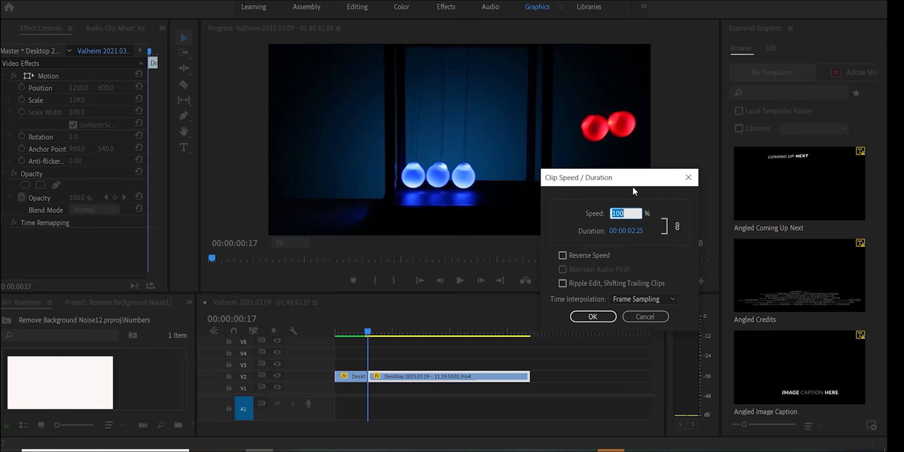
pyautogui.write('10')
pyautogui.click(670, 300)
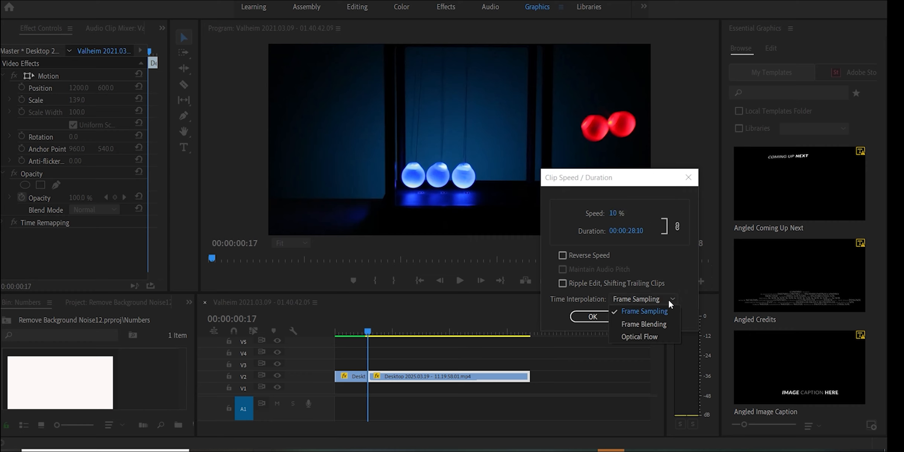
pyautogui.click(648, 336)
pyautogui.click(592, 317)
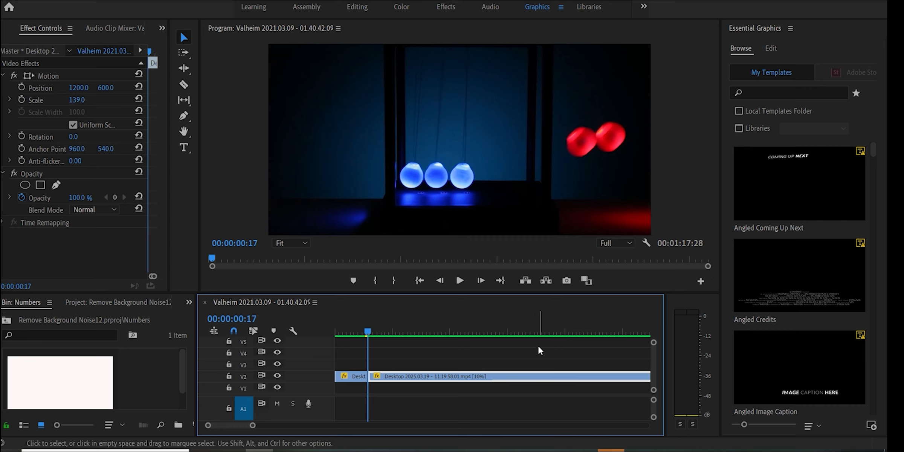
pyautogui.press('space')
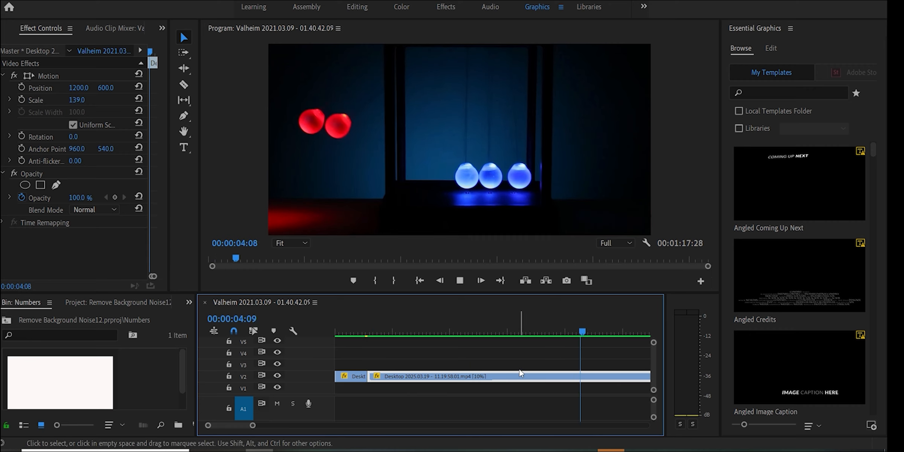
pyautogui.press('space')
# Mark the in point at the sequence start and the out point at the slowed clip's end, and render In to Out
pyautogui.click(344, 326)
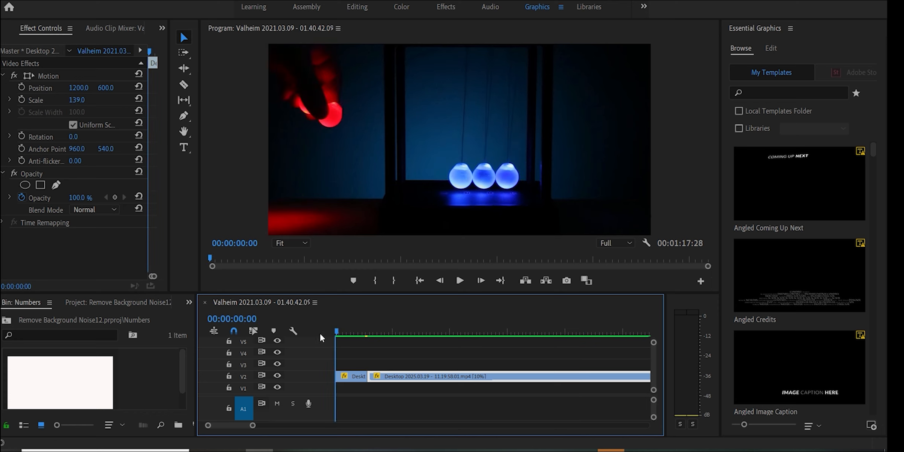
pyautogui.press('i')
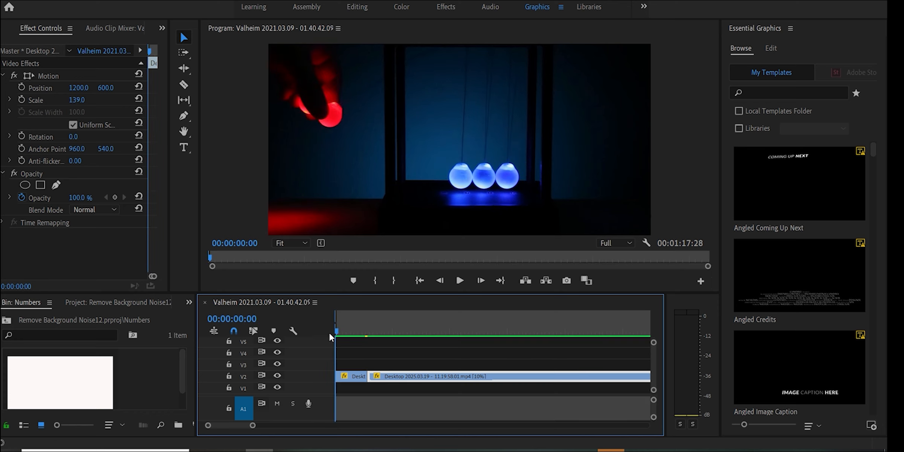
pyautogui.moveTo(253, 426); pyautogui.dragTo(336, 426)
pyautogui.moveTo(534, 314); pyautogui.dragTo(531, 316)
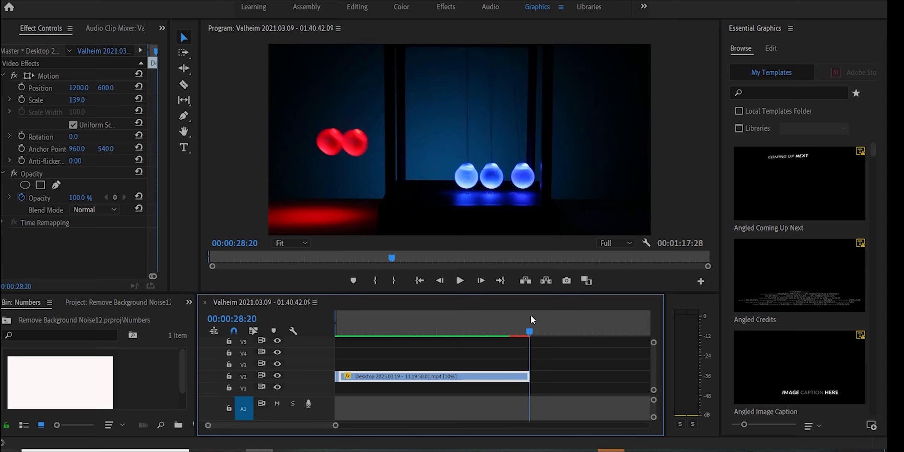
pyautogui.press('o')
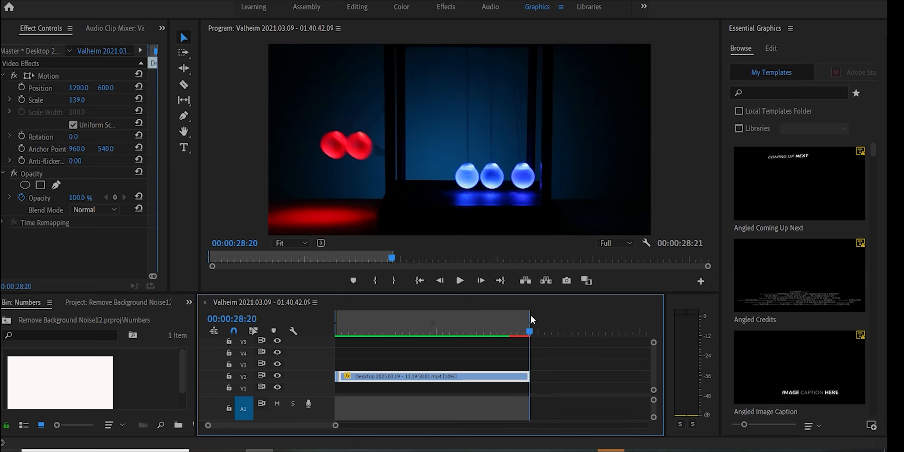
pyautogui.click(117, 6)
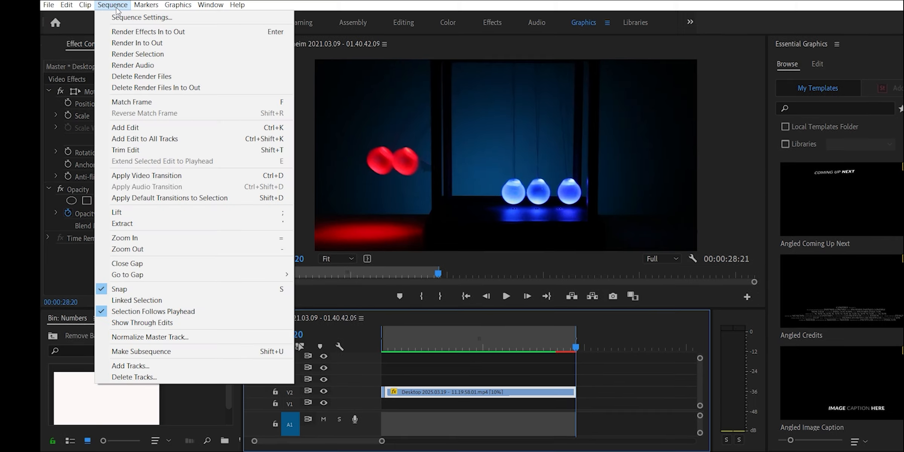
pyautogui.click(117, 44)
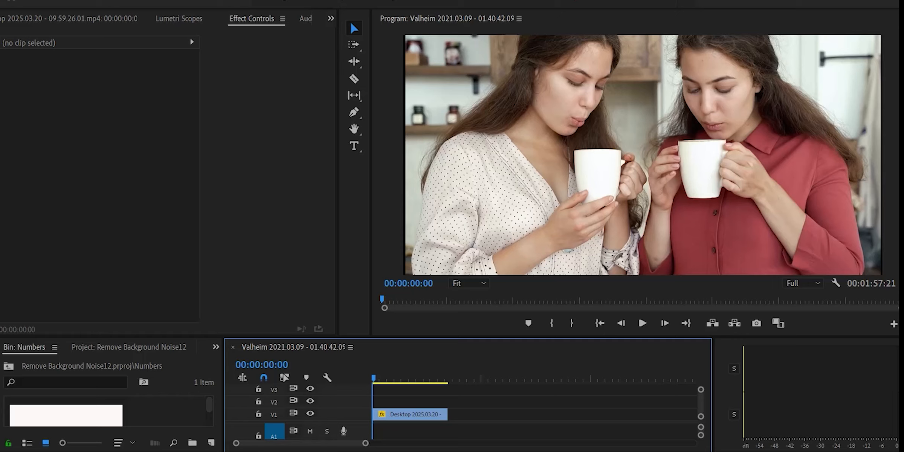
# Move the anchor point of the V1 coffee clip onto the face of the woman in the red shirt
pyautogui.click(396, 418)
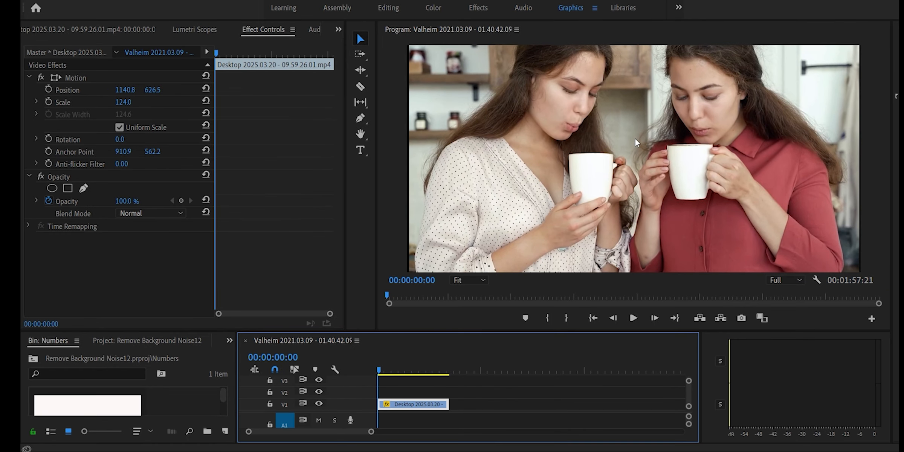
pyautogui.click(635, 139)
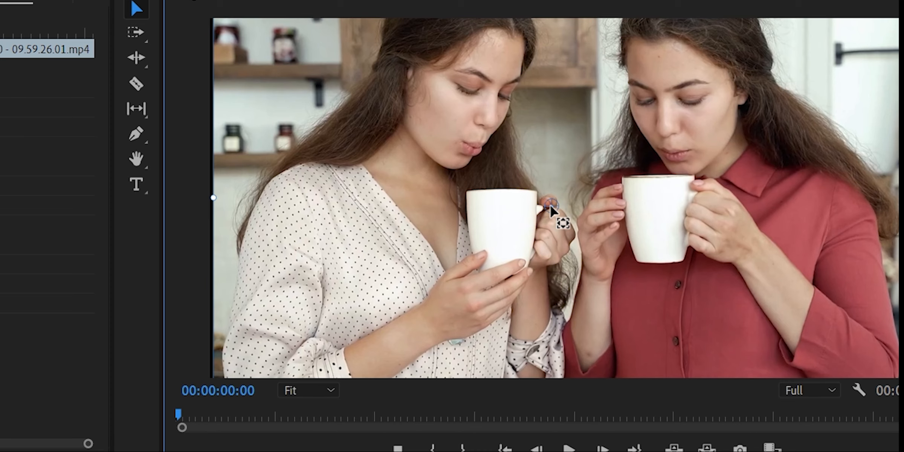
pyautogui.moveTo(550, 205); pyautogui.dragTo(714, 114)
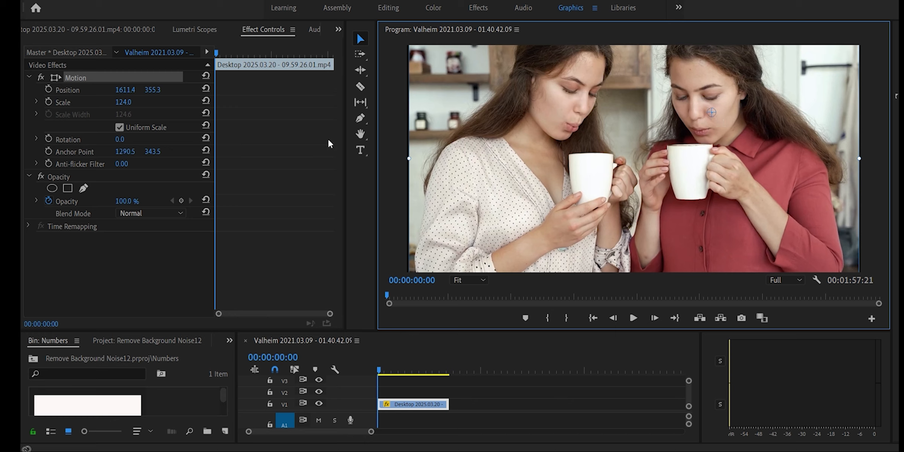
# Animate a zoom-in with a Scale keyframe at the clip's start and a Scale of 240 at 00:00:04:11, and preview it
pyautogui.click(48, 102)
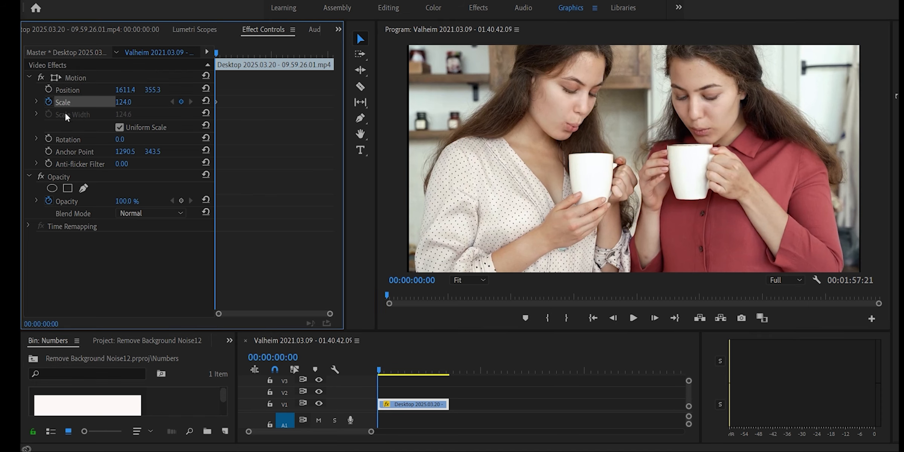
pyautogui.click(217, 54)
pyautogui.moveTo(217, 55); pyautogui.dragTo(267, 68)
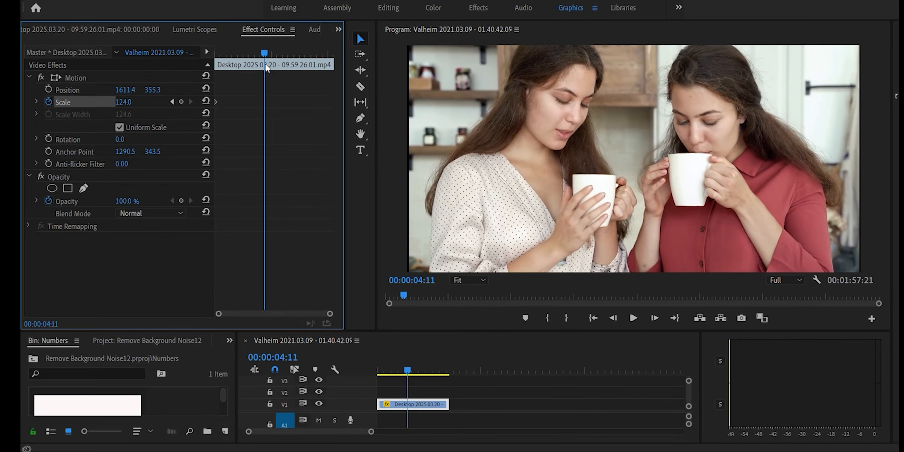
pyautogui.click(136, 100)
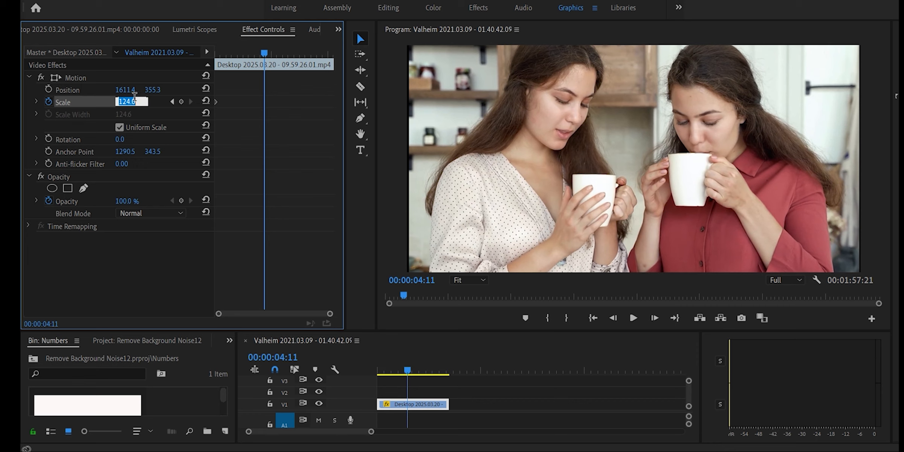
pyautogui.write('240')
pyautogui.press('Return')
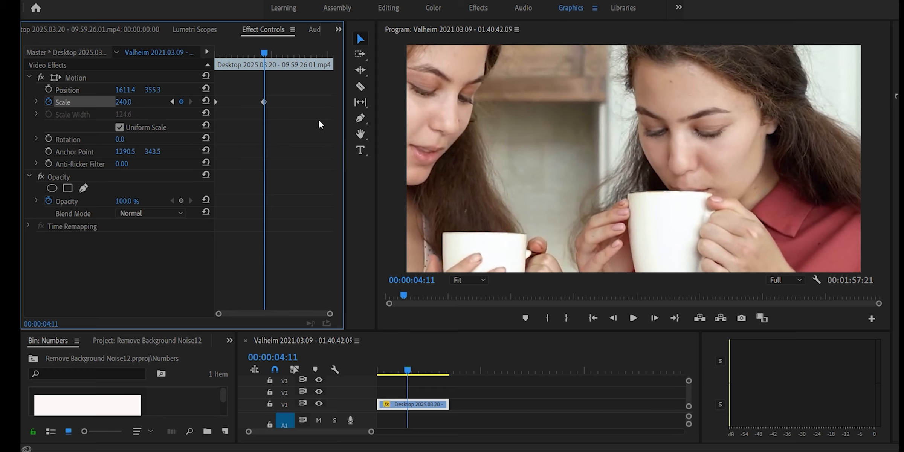
pyautogui.press('Home')
pyautogui.press('space')
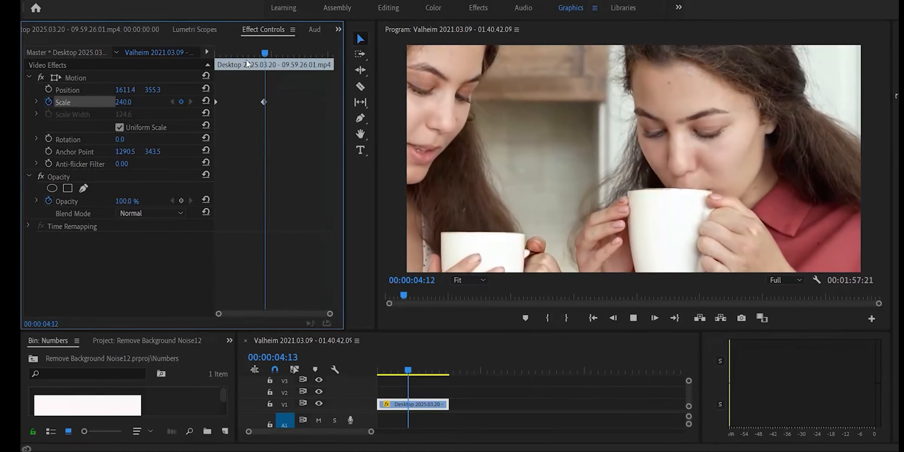
pyautogui.press('space')
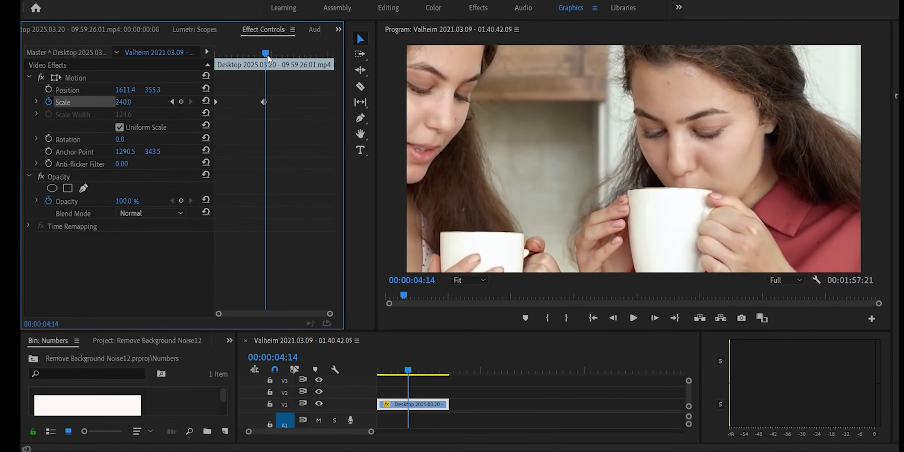
# Add a hold keyframe for Scale at 00:00:05:24, set Scale to 124 at 00:00:09:02, and preview the zoom-out
pyautogui.moveTo(267, 56); pyautogui.dragTo(284, 71)
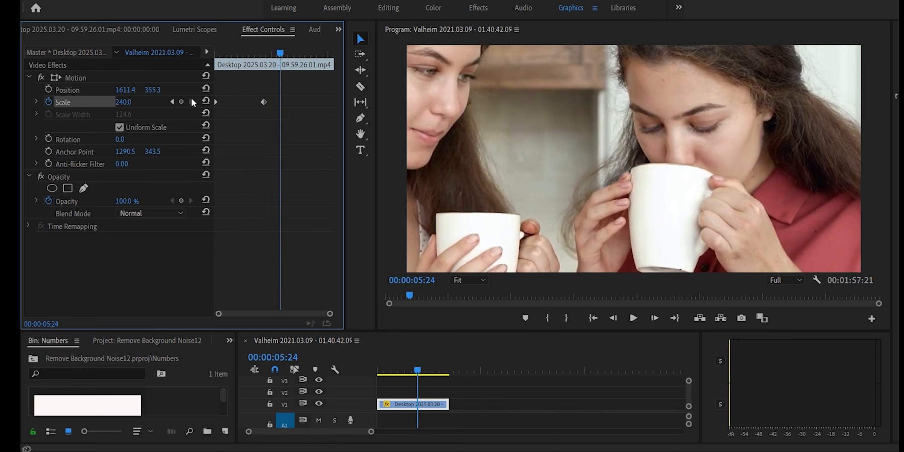
pyautogui.click(181, 102)
pyautogui.moveTo(280, 57); pyautogui.dragTo(319, 67)
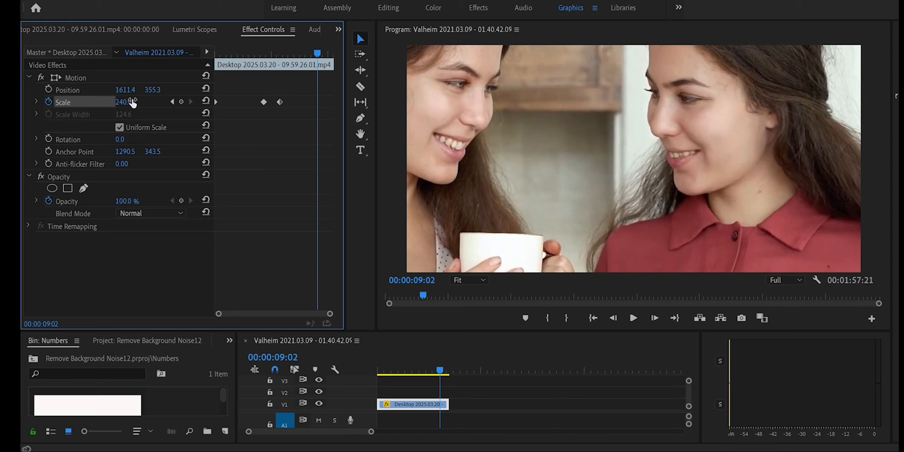
pyautogui.click(131, 102)
pyautogui.write('12')
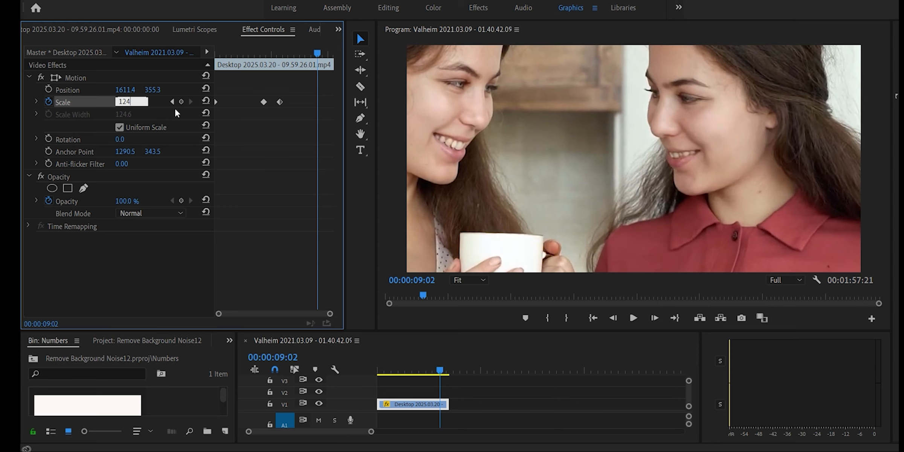
pyautogui.write('4')
pyautogui.press('Return')
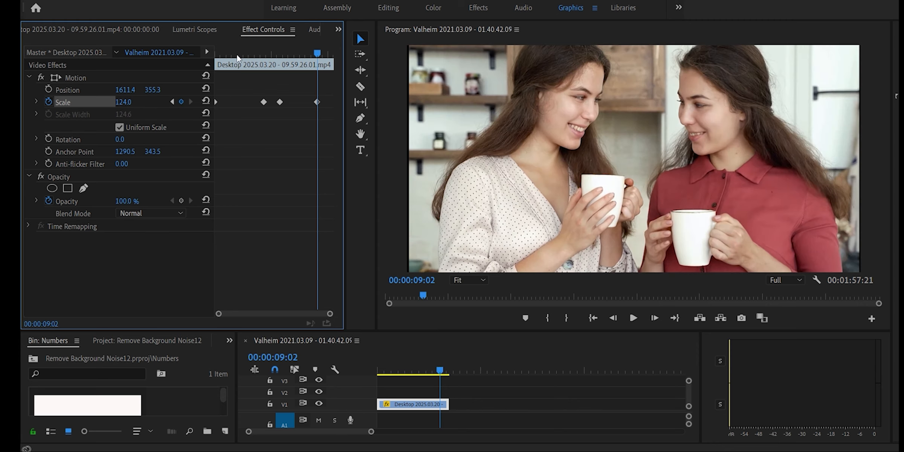
pyautogui.press('Home')
pyautogui.press('space')
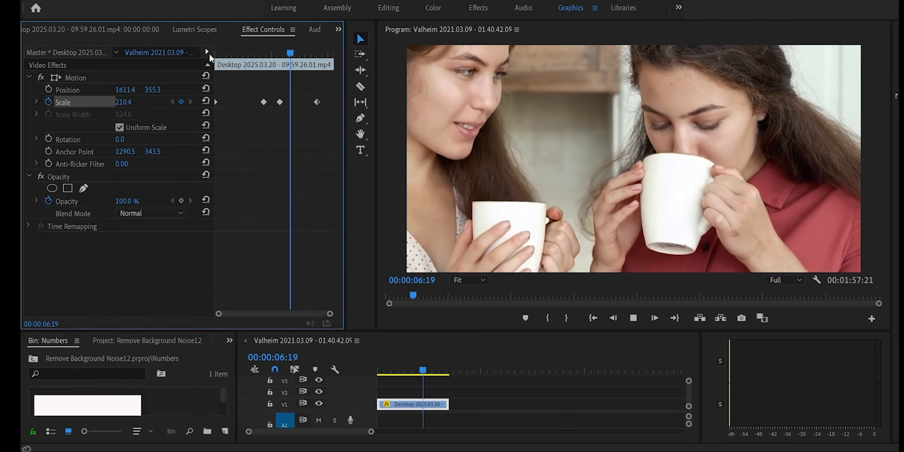
pyautogui.press('space')
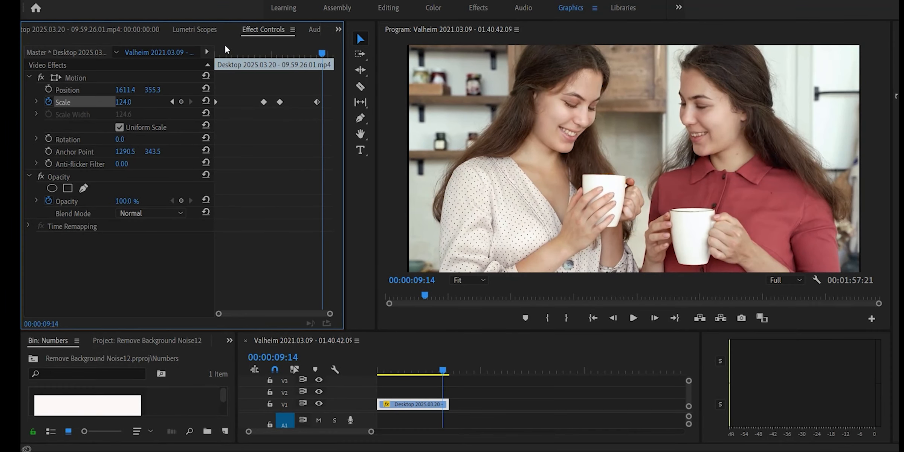